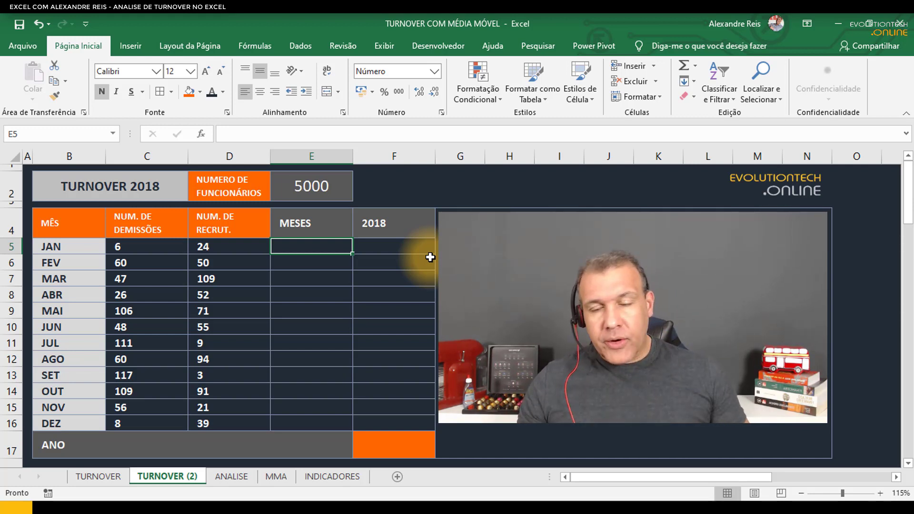
Enter the formula =SOMA(C5:D5)/2 in E5 to average January's dismissals and recruitments
left_click(312, 188)
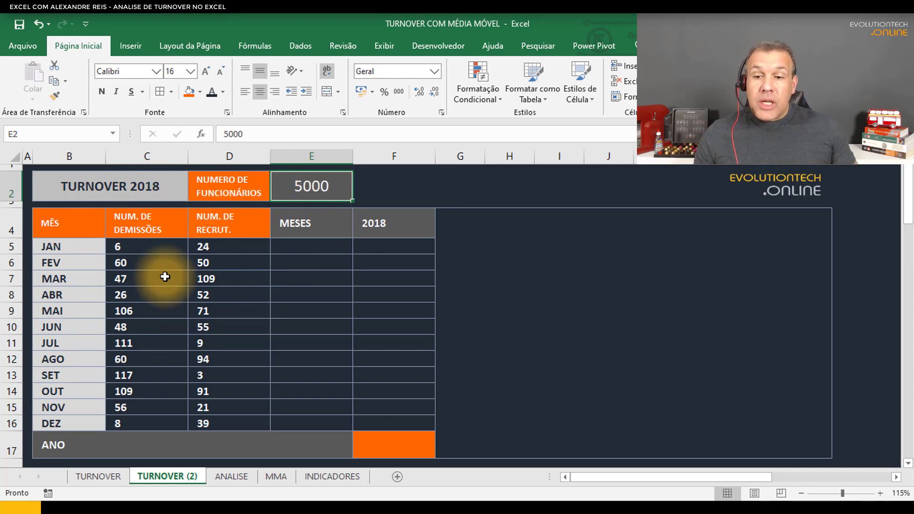
left_click(157, 246)
left_click_drag(184, 247, 214, 247)
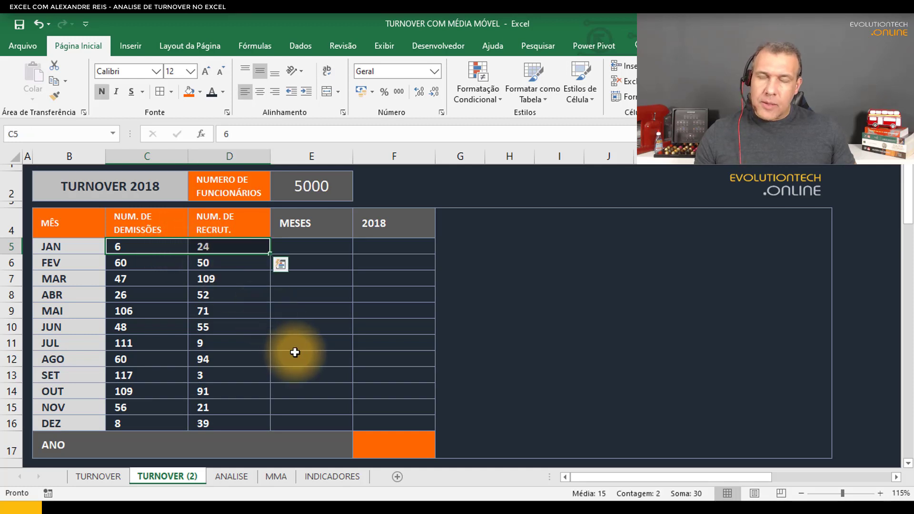
left_click(313, 246)
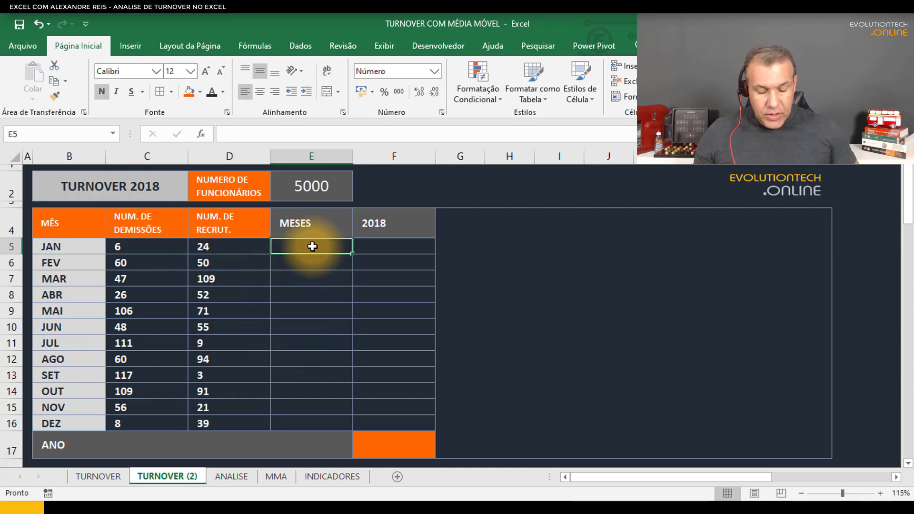
type("=")
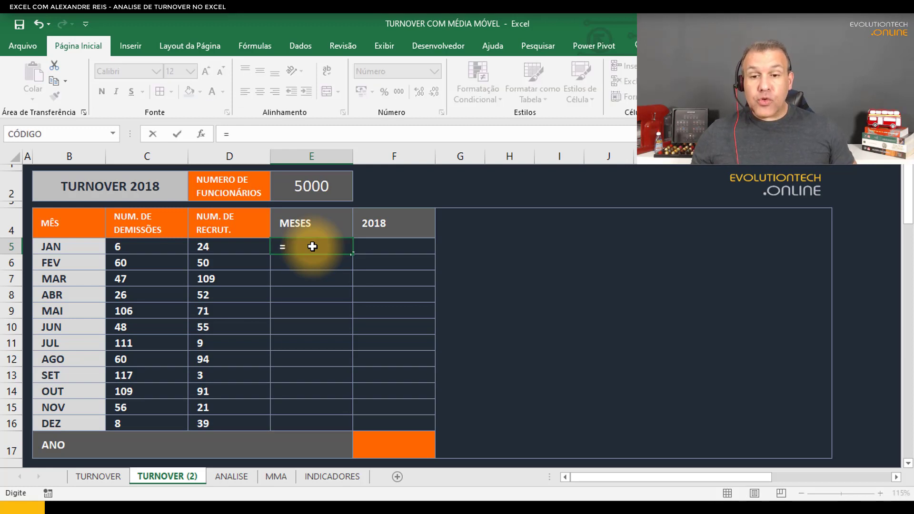
type("SOM")
double_click(307, 260)
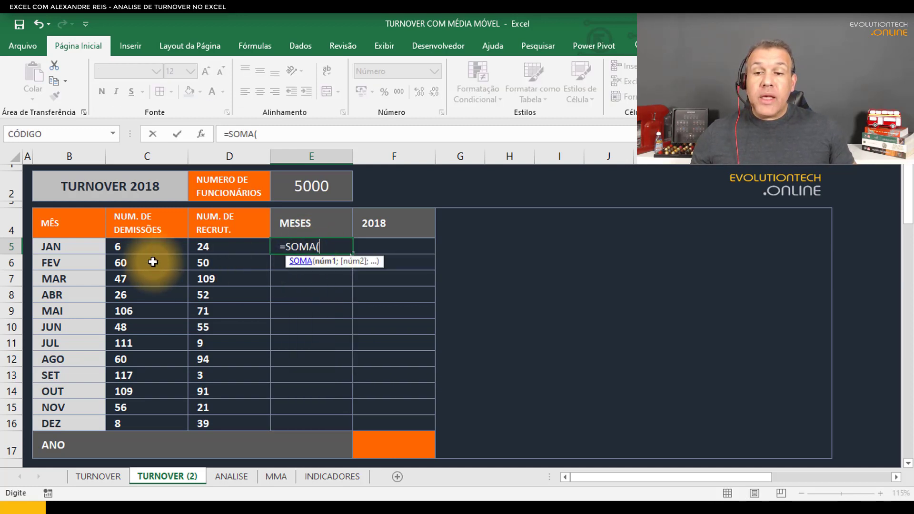
left_click_drag(153, 247, 231, 246)
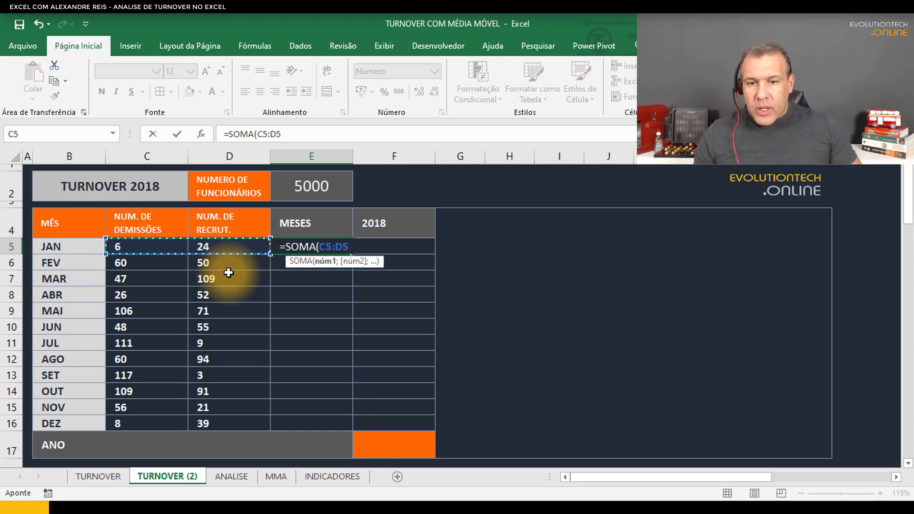
type(")")
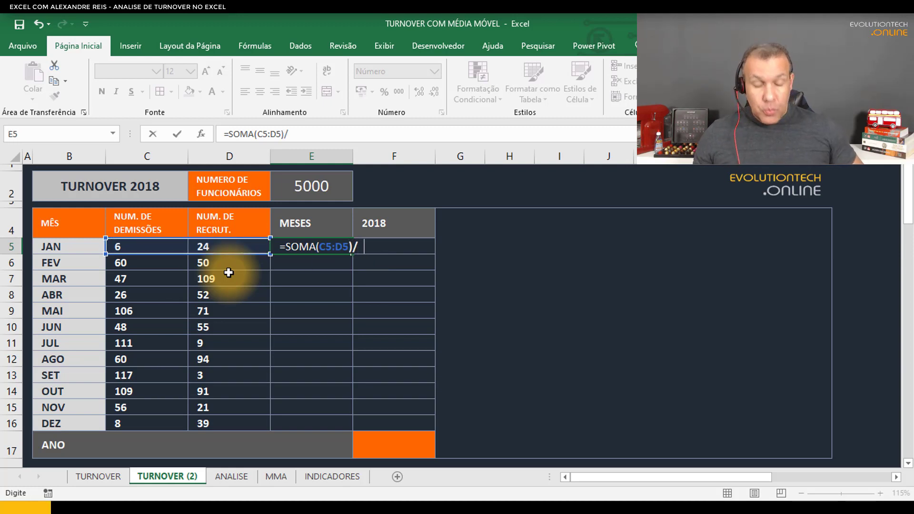
type("/2")
key("Return")
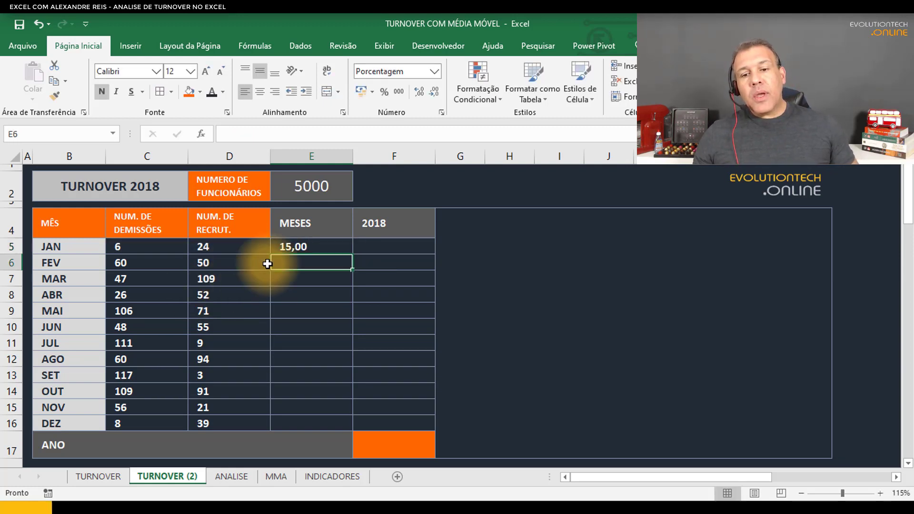
Extend the January formula in E5 to divide by the absolute employee count cell, giving =SOMA(C5:D5)/2/$E$2
left_click(315, 244)
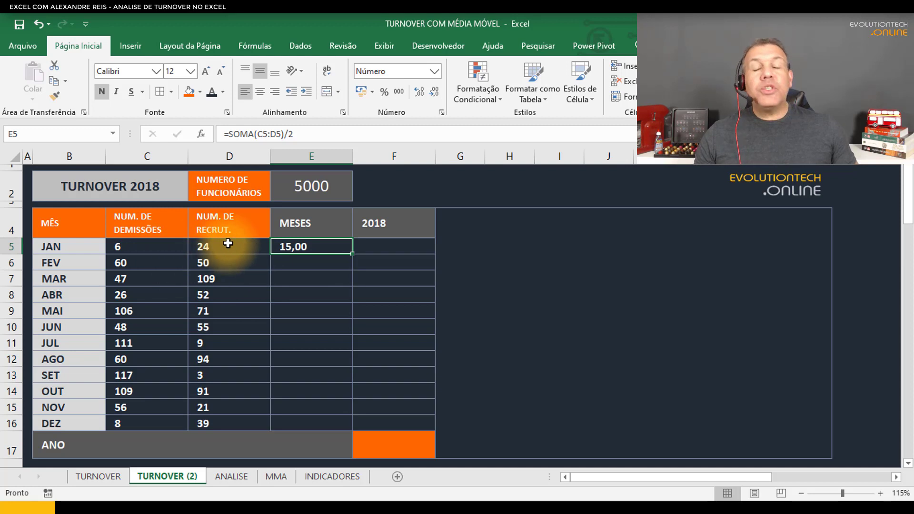
double_click(329, 247)
left_click(390, 245)
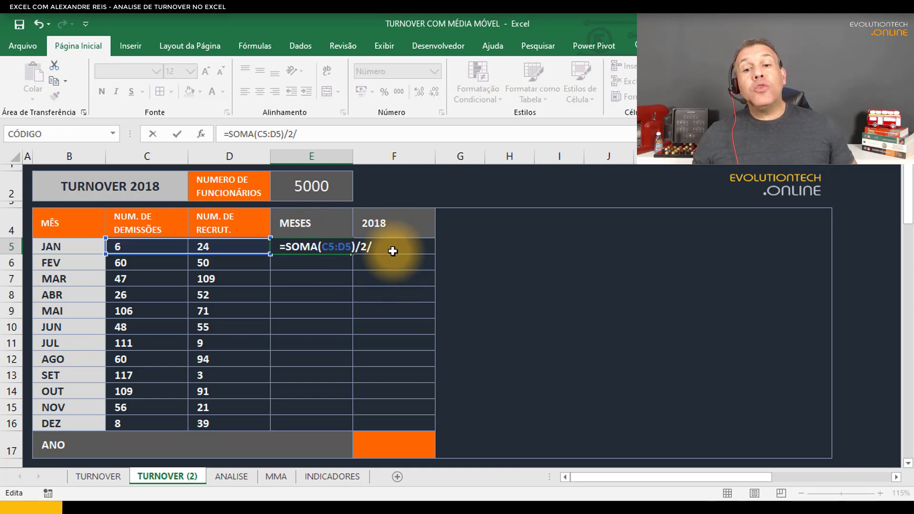
left_click(321, 187)
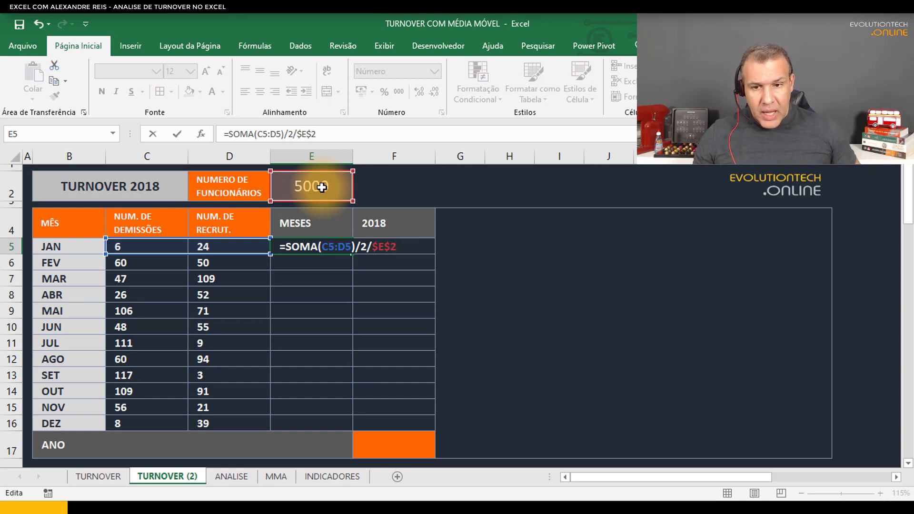
key("Return")
Format the January turnover cell E5 as a percentage (Porcentagem) with one decimal place
left_click(317, 245)
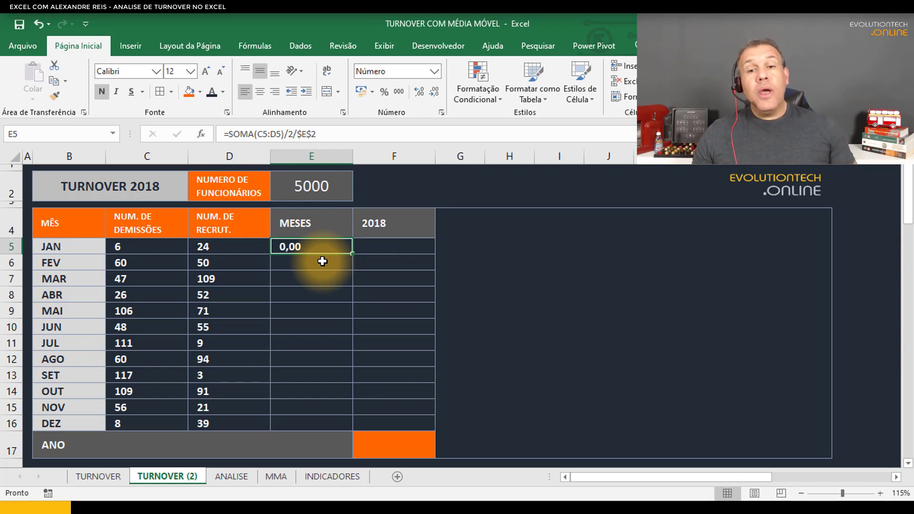
left_click(435, 71)
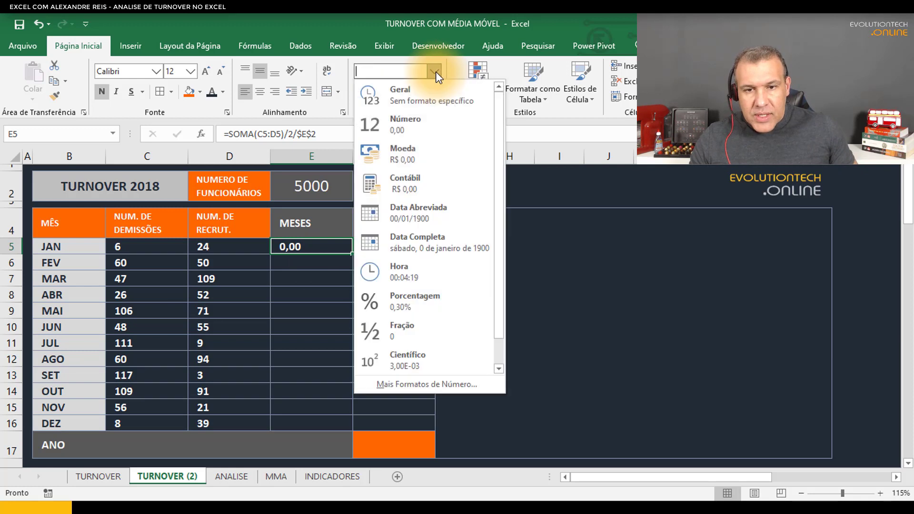
left_click(411, 305)
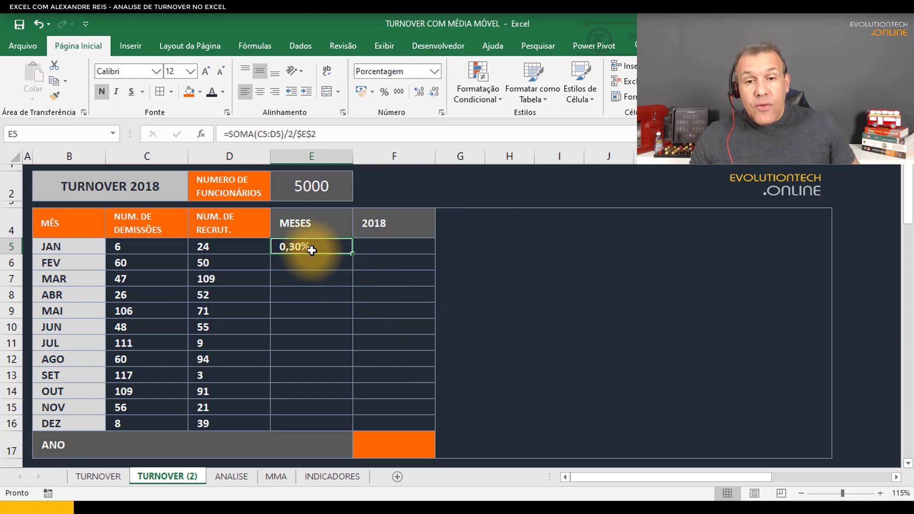
left_click(430, 90)
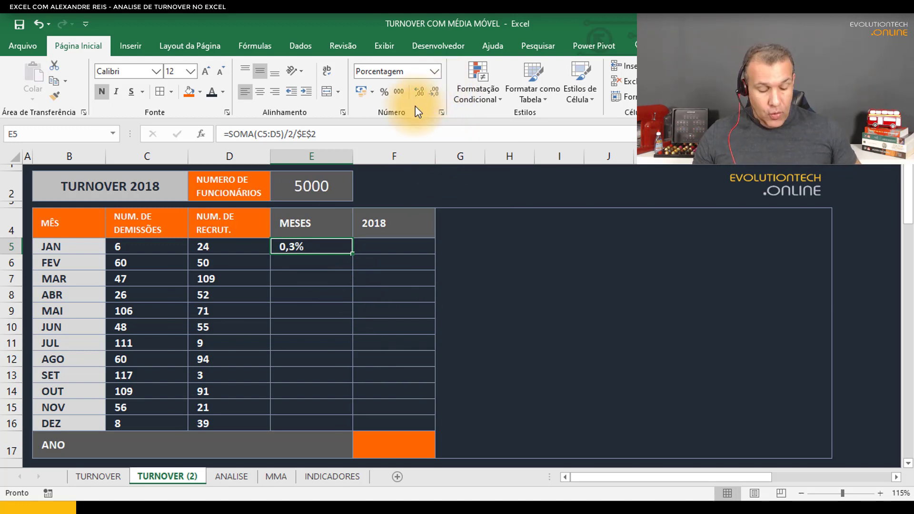
key("Return")
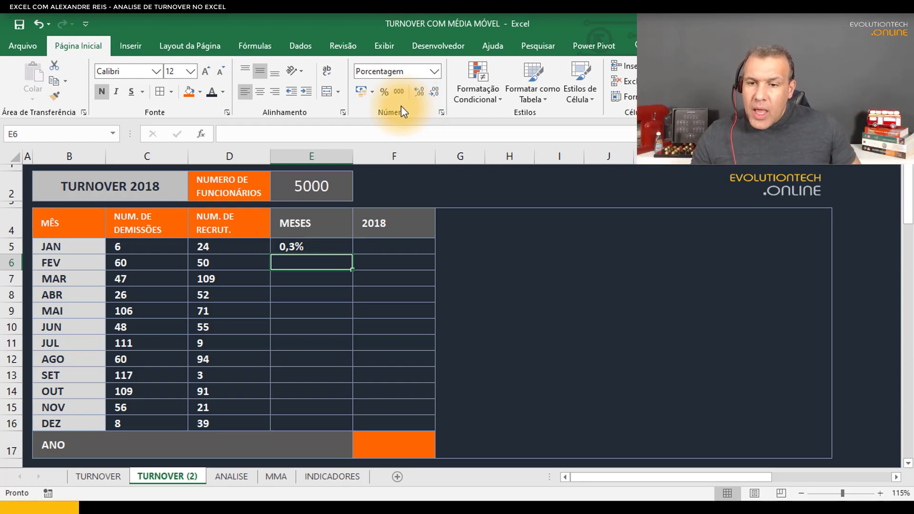
left_click_drag(143, 248, 205, 260)
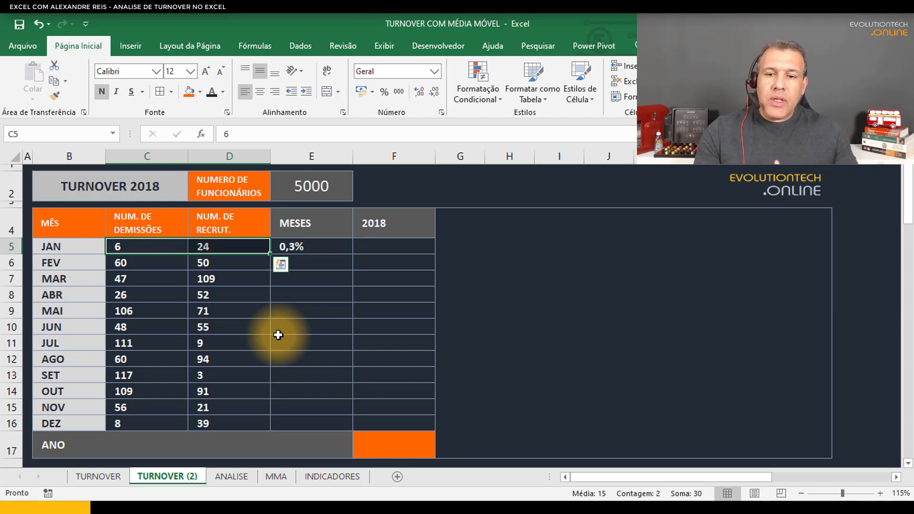
left_click(325, 250)
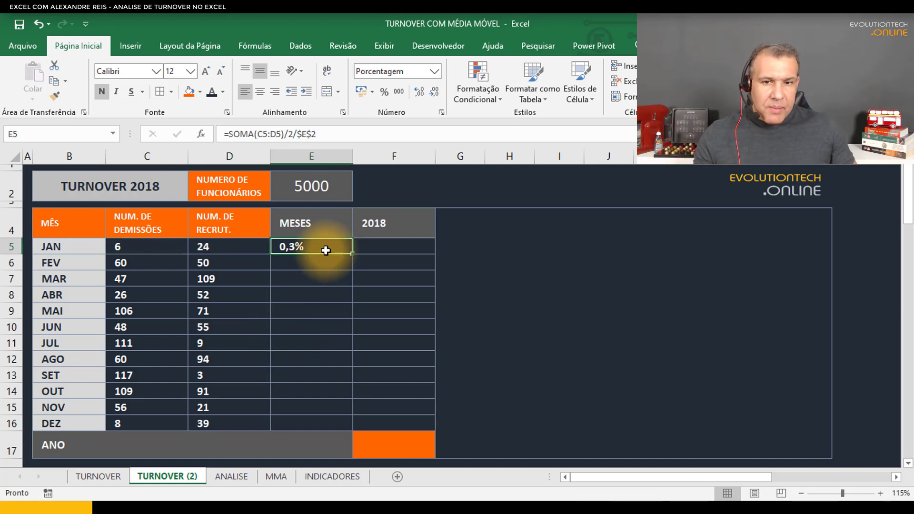
left_click(432, 72)
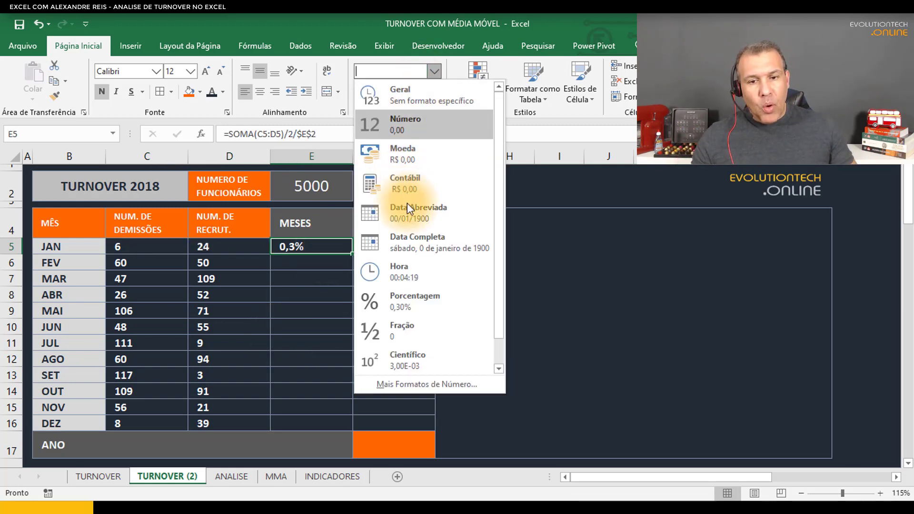
left_click(424, 301)
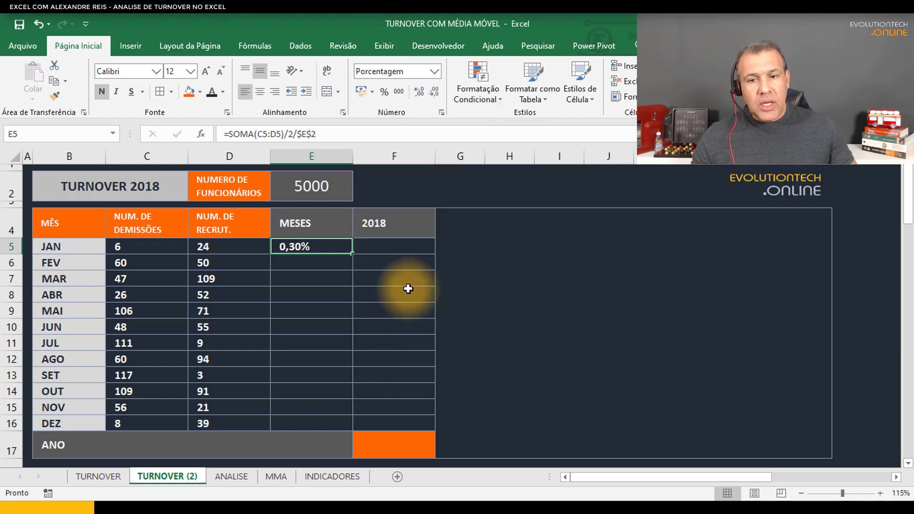
left_click(431, 93)
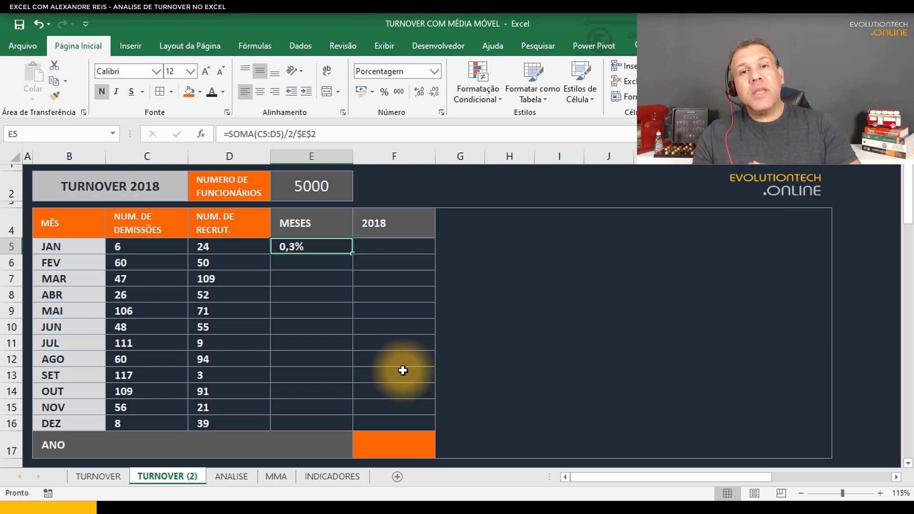
Check the $E$2 reference in E5's formula and fill the formula down through December in E16
double_click(328, 247)
double_click(384, 245)
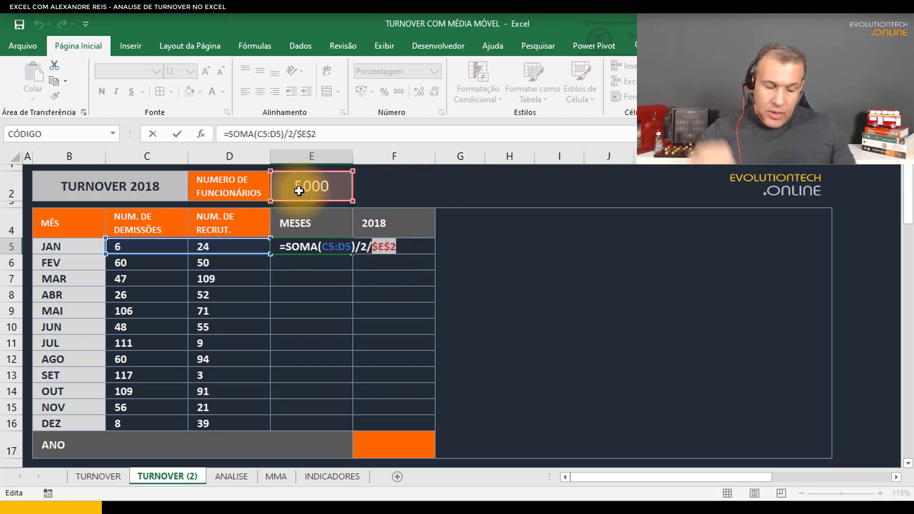
key("Return")
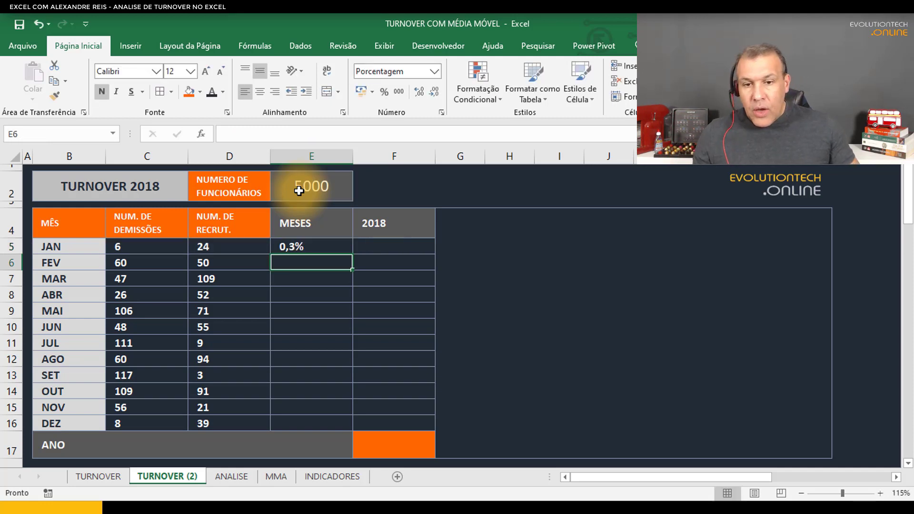
left_click(324, 245)
left_click_drag(352, 255, 353, 430)
left_click(311, 272)
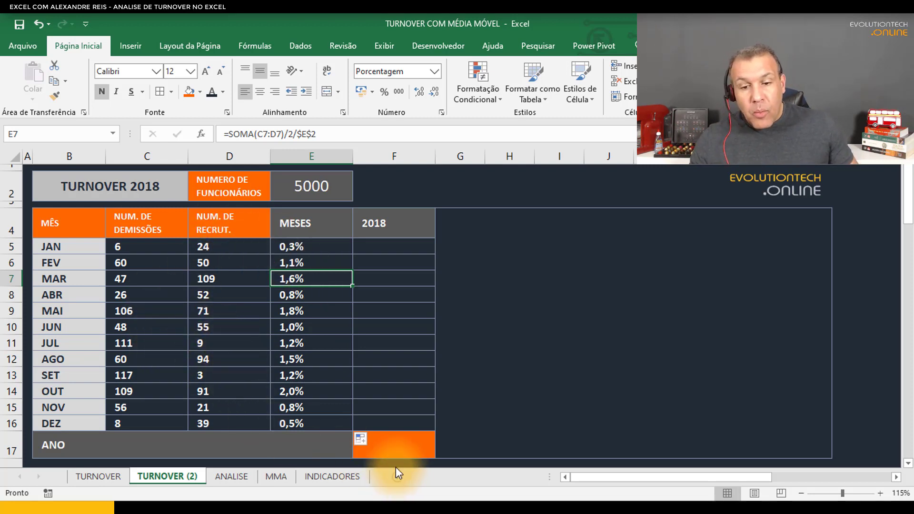
Review the 2018 column, the monthly turnover range and the ANO row of the table
left_click(386, 440)
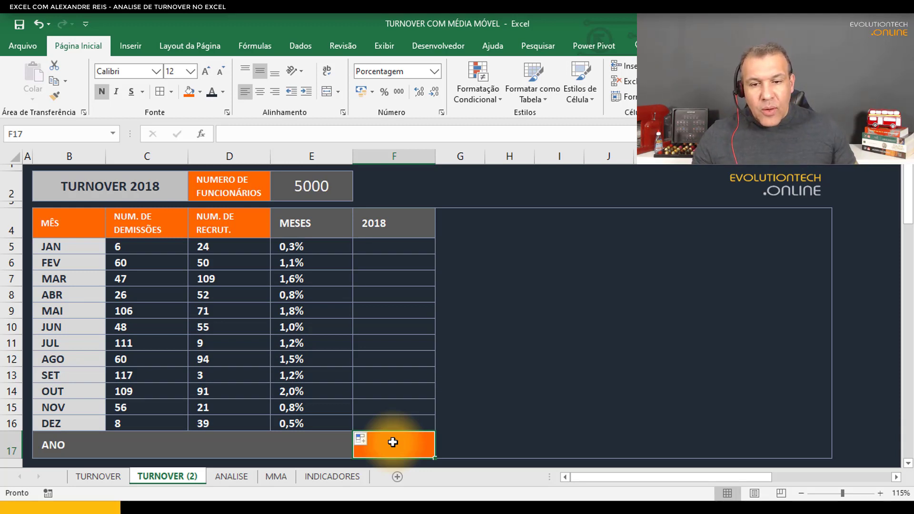
left_click(407, 222)
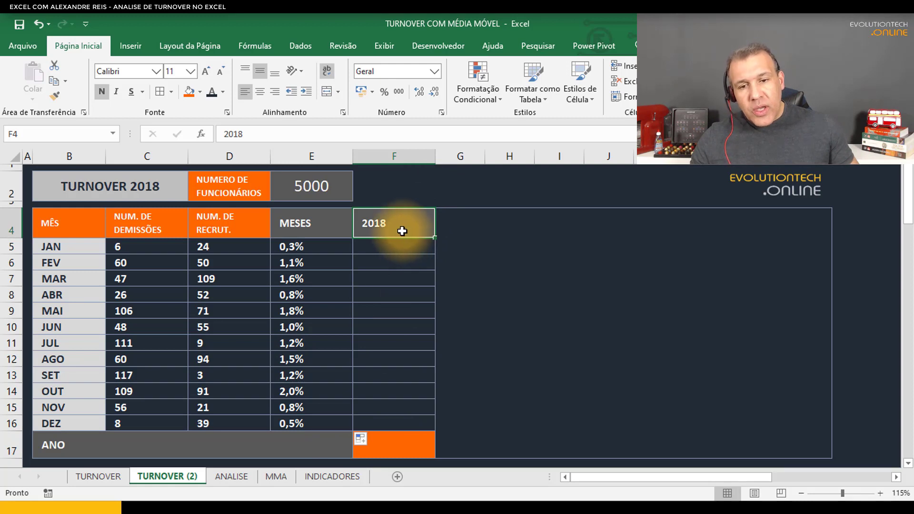
left_click_drag(395, 247, 389, 426)
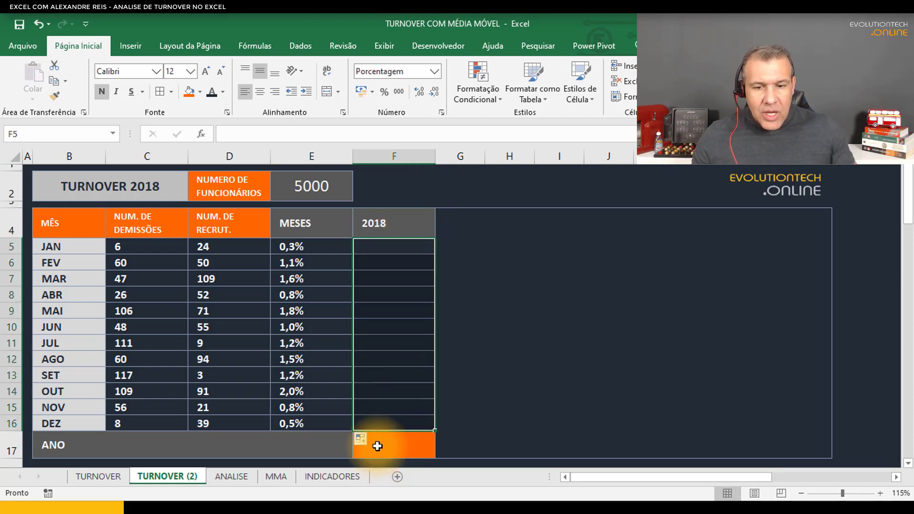
left_click(397, 443)
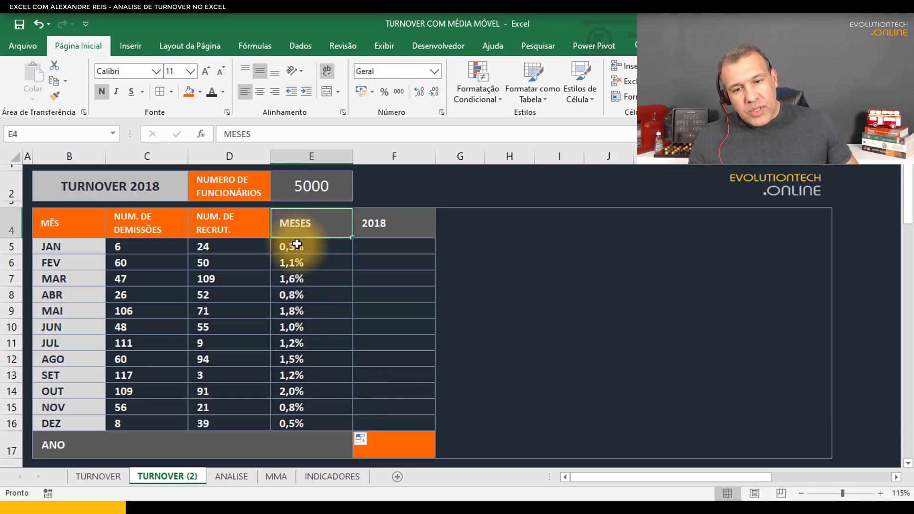
left_click_drag(296, 247, 296, 424)
left_click(300, 444)
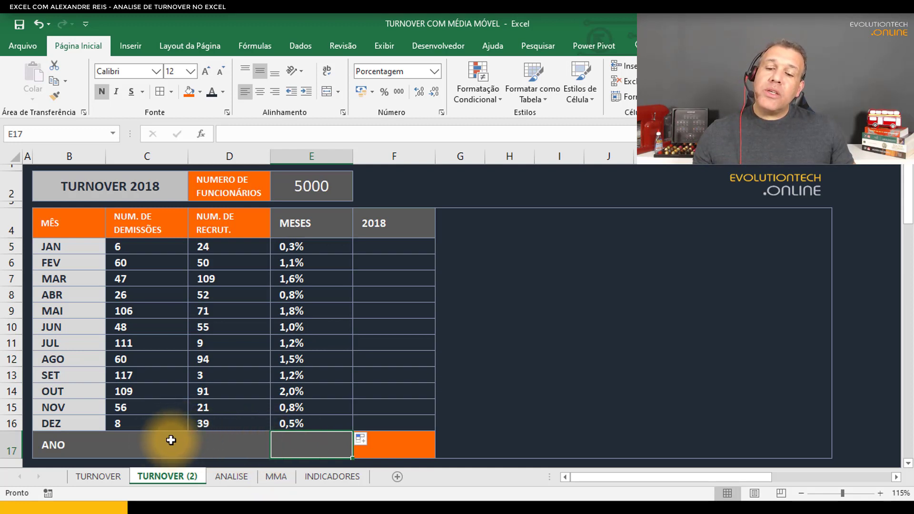
left_click_drag(170, 438, 298, 443)
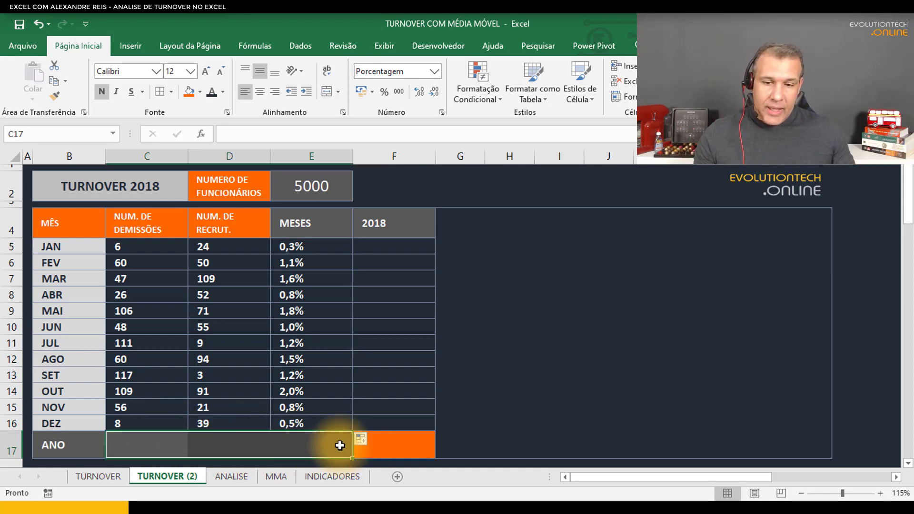
Enter =SOMA(C5:D16)/2 in F17 to average the year's total dismissals and recruitments
left_click(398, 444)
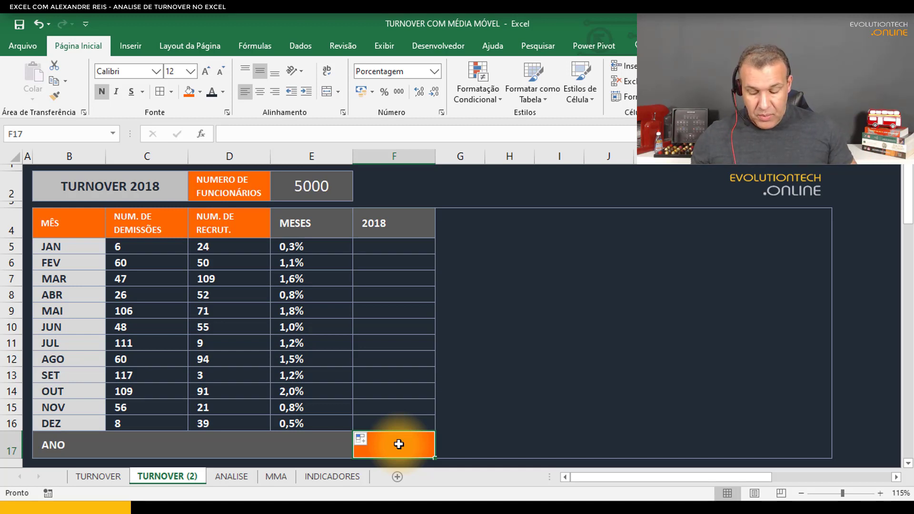
type("=SOM")
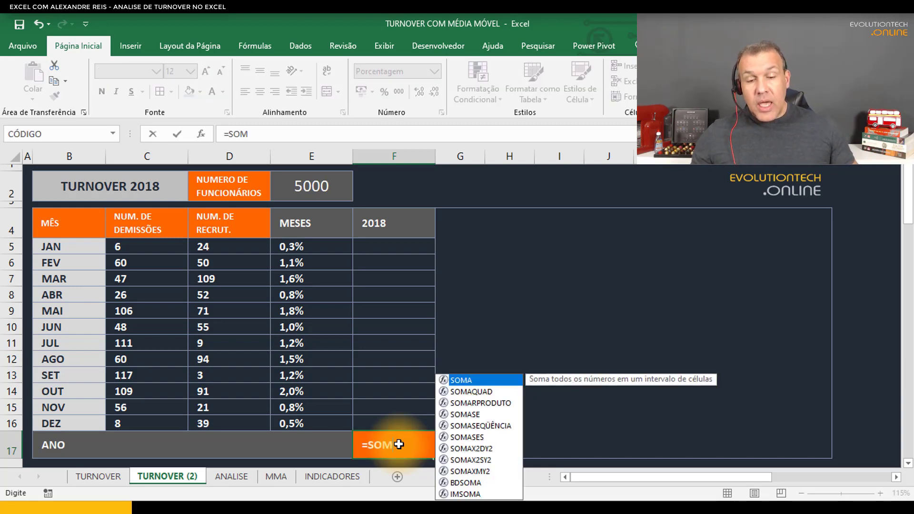
double_click(469, 380)
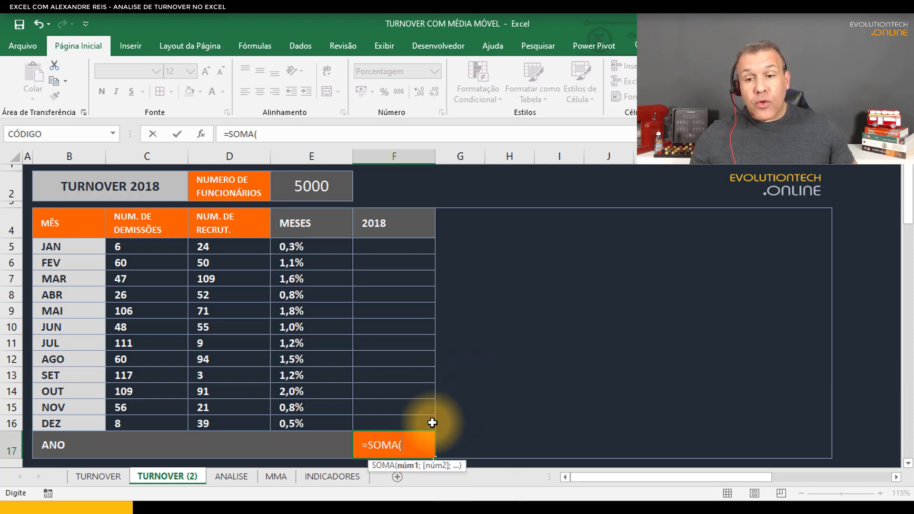
left_click_drag(152, 245, 239, 419)
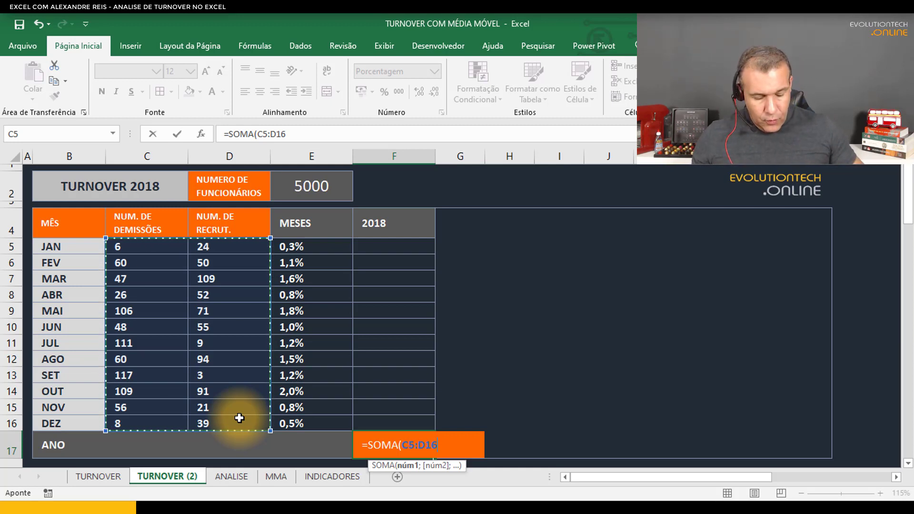
type(")")
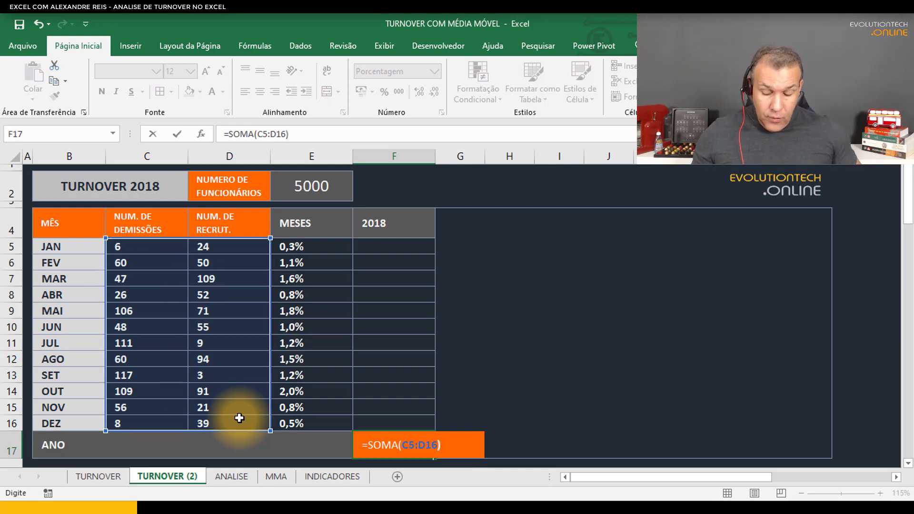
type("/2")
key("Return")
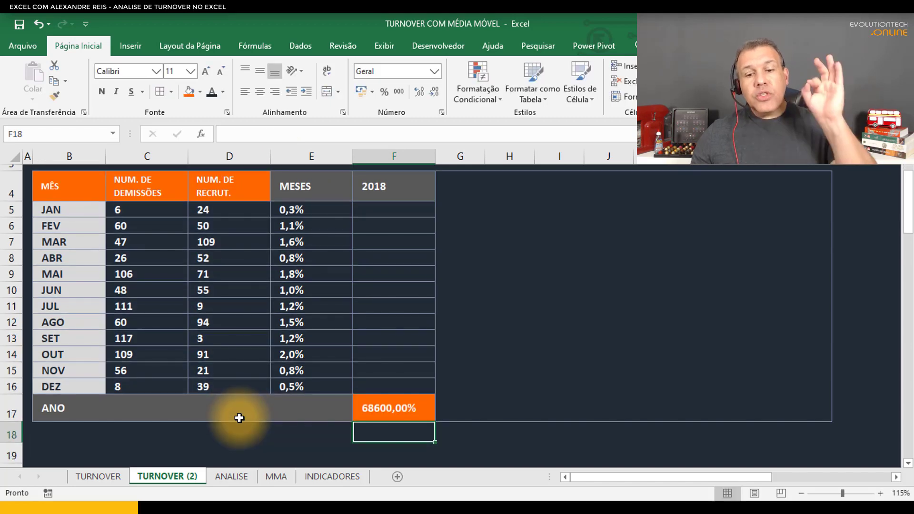
Format the annual cell F17 as a plain number (Número)
scroll(318, 360, "up", 1)
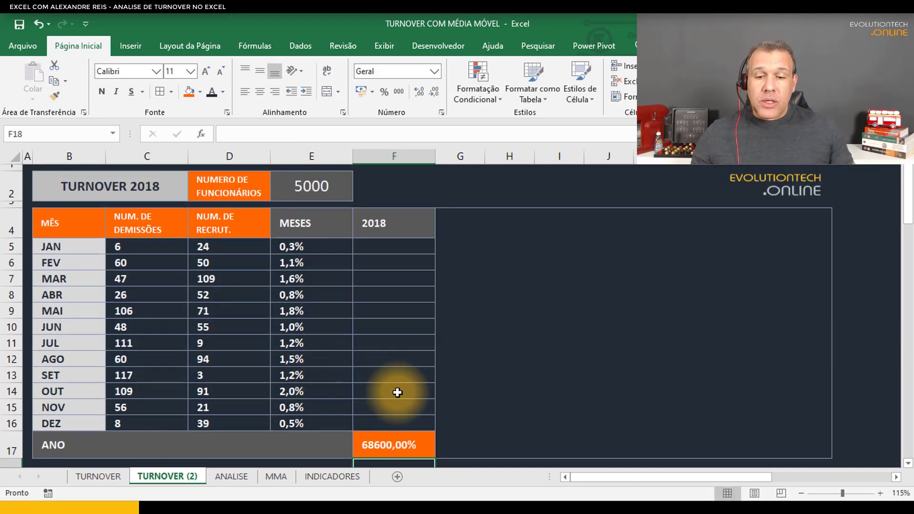
left_click(391, 442)
left_click(435, 72)
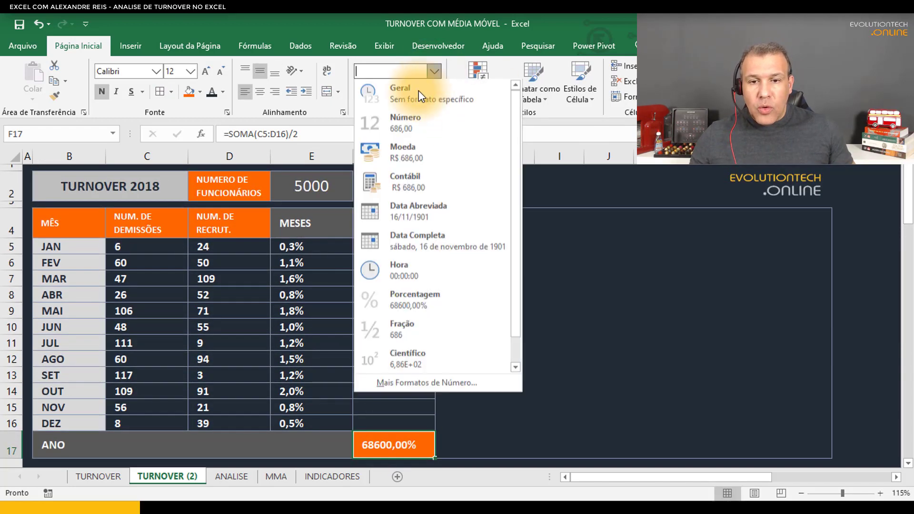
left_click(413, 135)
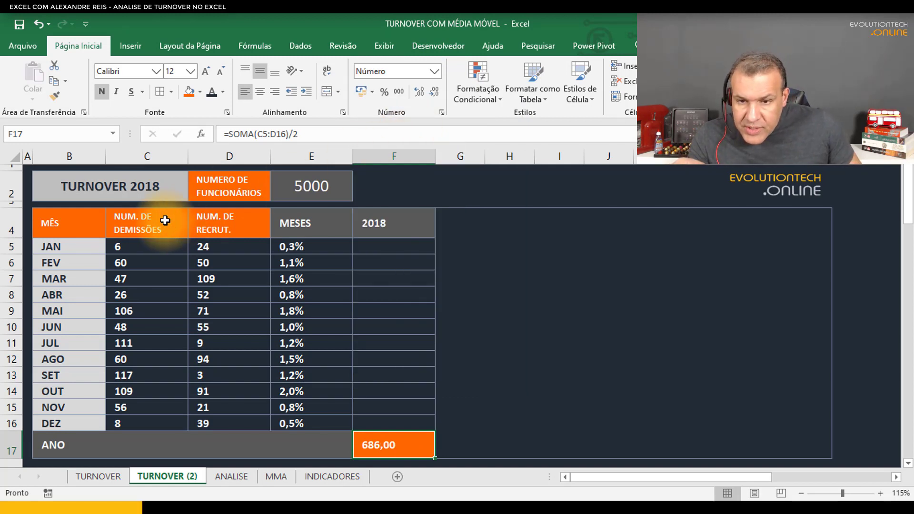
Check the sum of the dismissals and recruitments in C5:D16 against the annual result in F17
left_click_drag(166, 219, 237, 418)
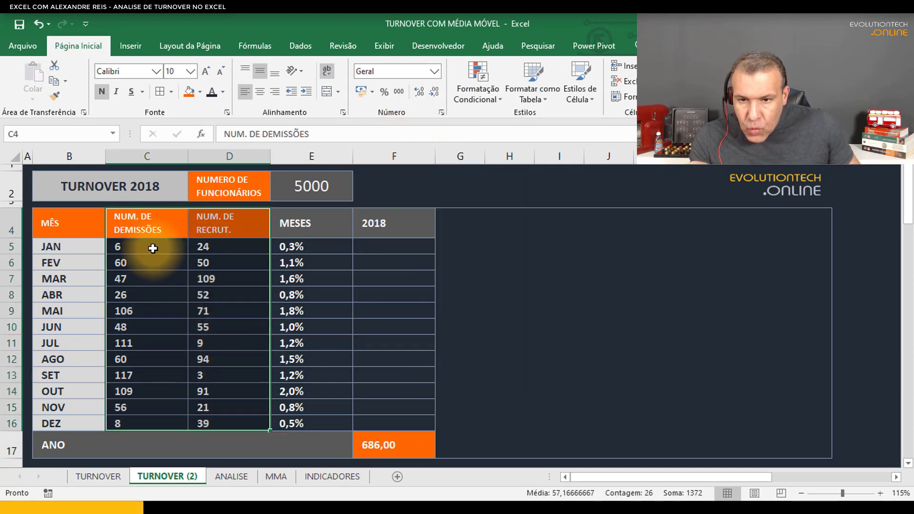
left_click_drag(123, 244, 231, 420)
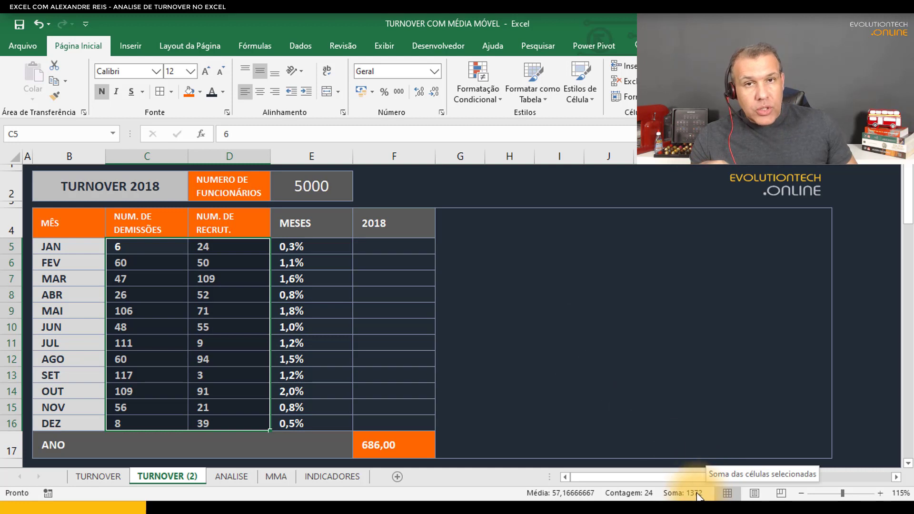
left_click(393, 448)
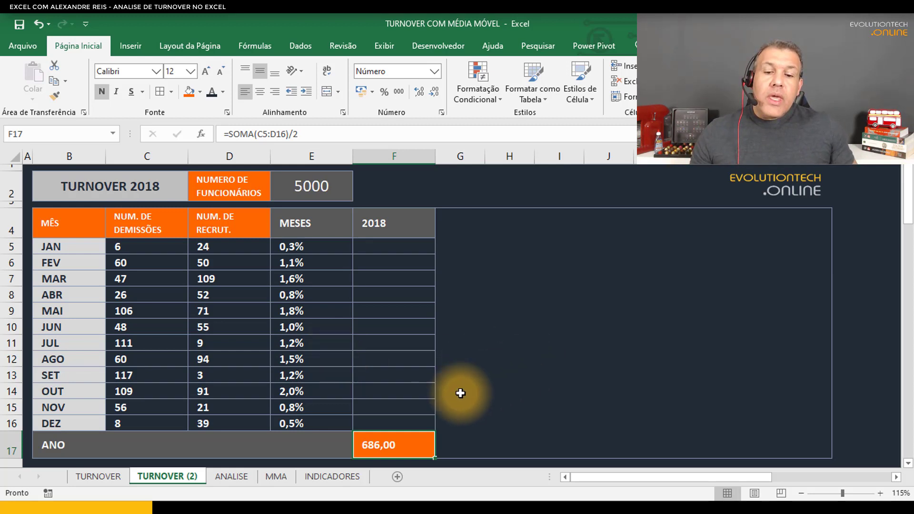
Extend the F17 formula to divide by the employee count cell, giving =SOMA(C5:D16)/2/E2
double_click(409, 448)
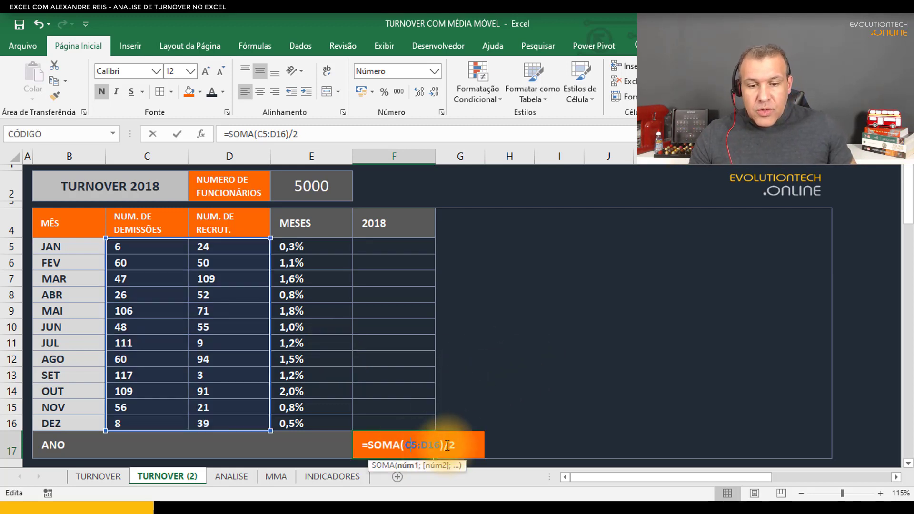
type("/")
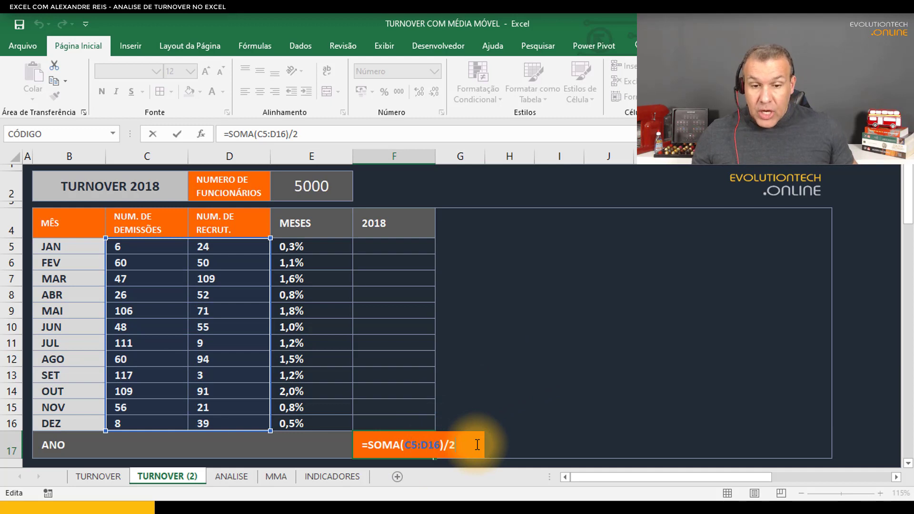
left_click(313, 185)
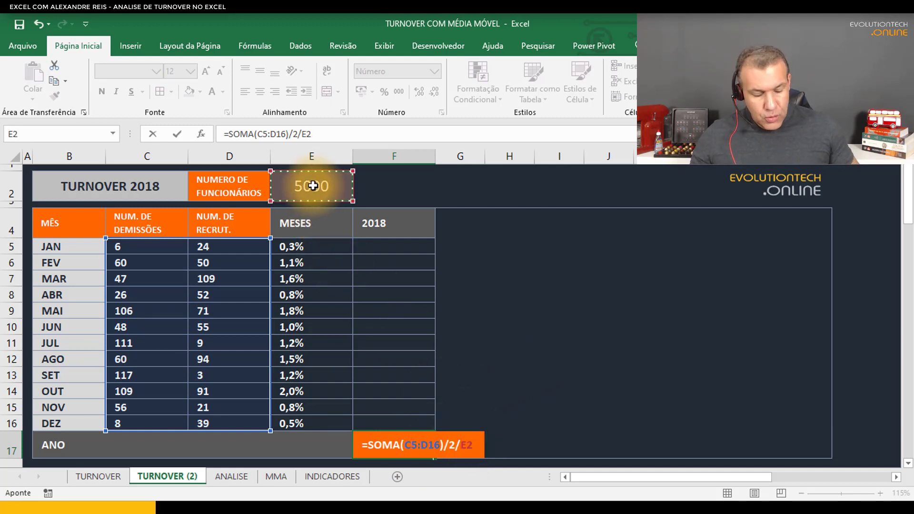
key("Return")
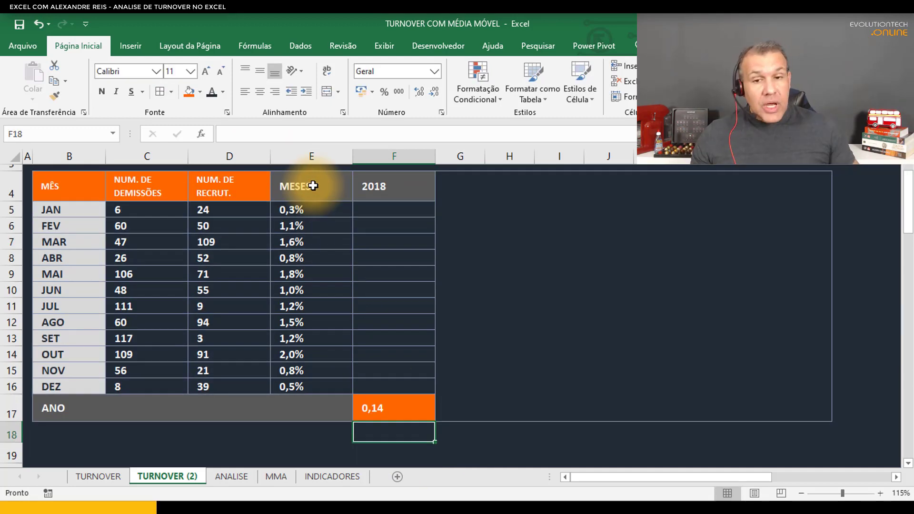
Format the annual turnover cell F17 as a percentage (Porcentagem) with one decimal place
scroll(373, 184, "up", 1)
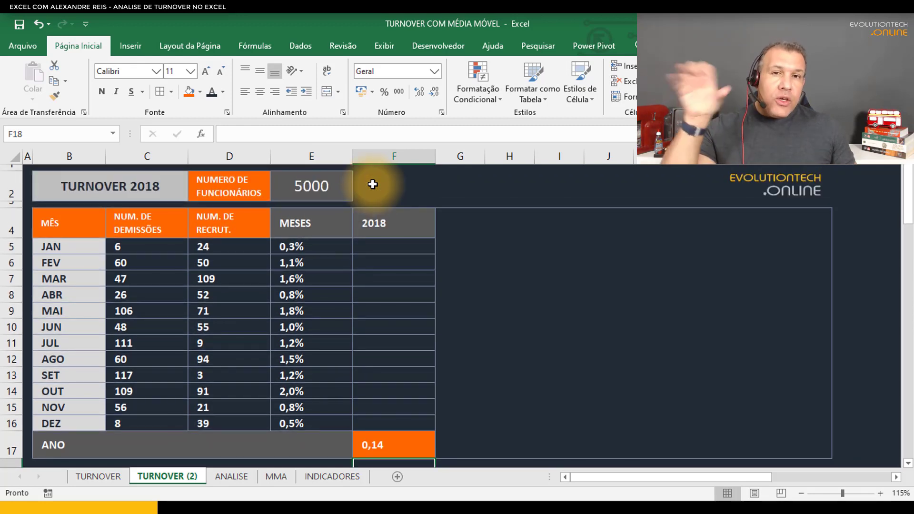
left_click(388, 444)
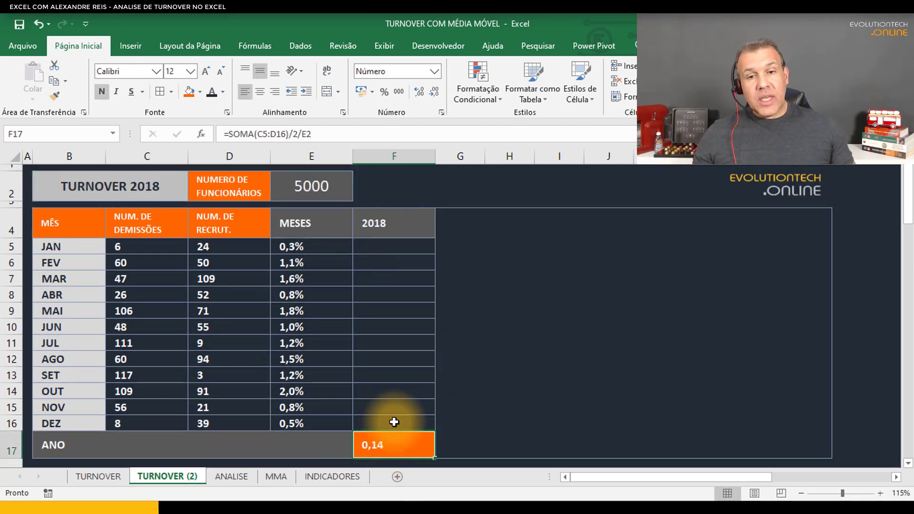
left_click(432, 71)
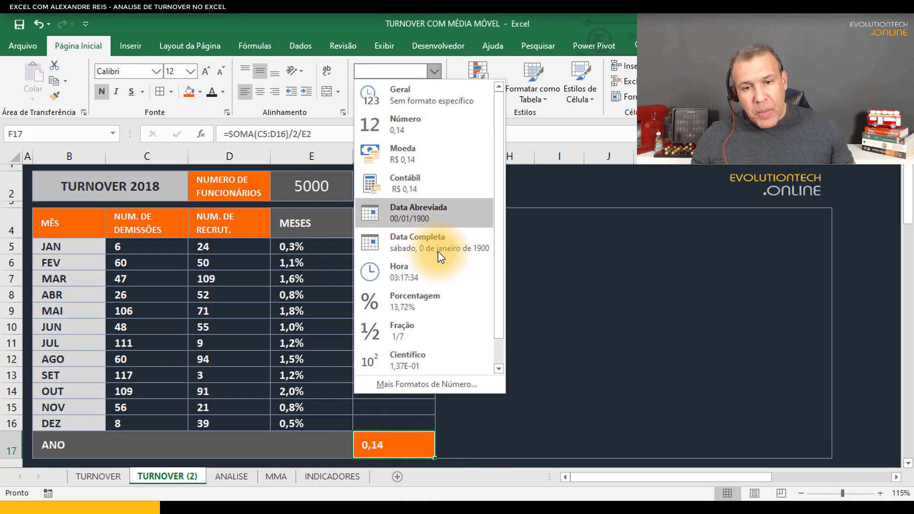
left_click(421, 297)
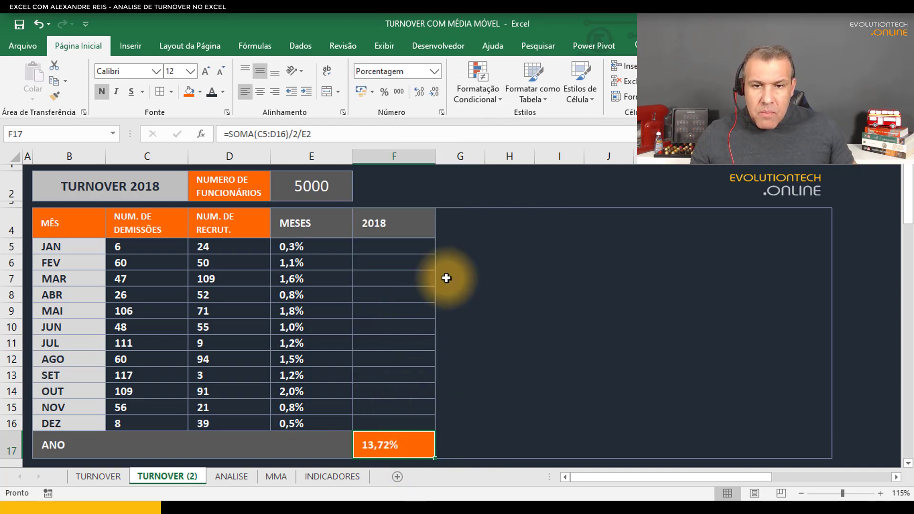
left_click(432, 92)
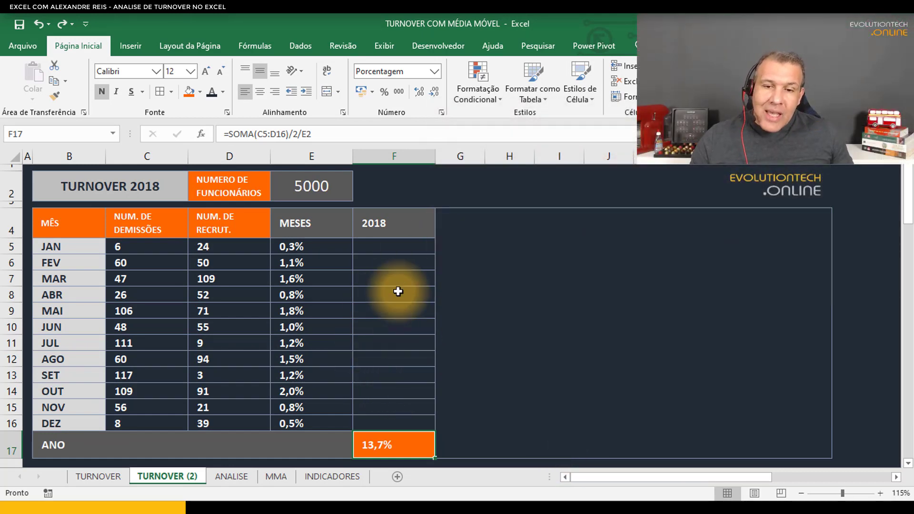
Review the empty monthly cells of the 2018 column and the blank cells in the ANO row
left_click_drag(393, 244, 406, 424)
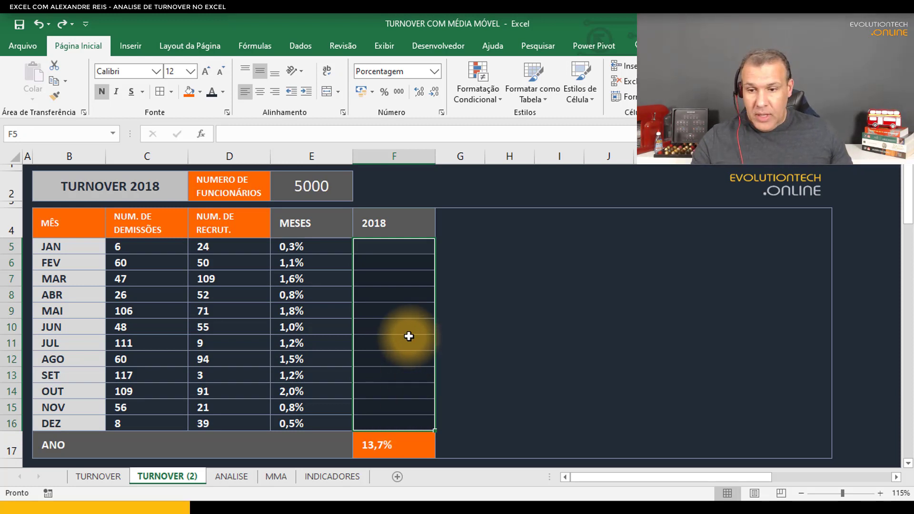
mouse_move(132, 445)
left_mouse_down()
mouse_move(304, 450)
mouse_move(146, 448)
left_mouse_up()
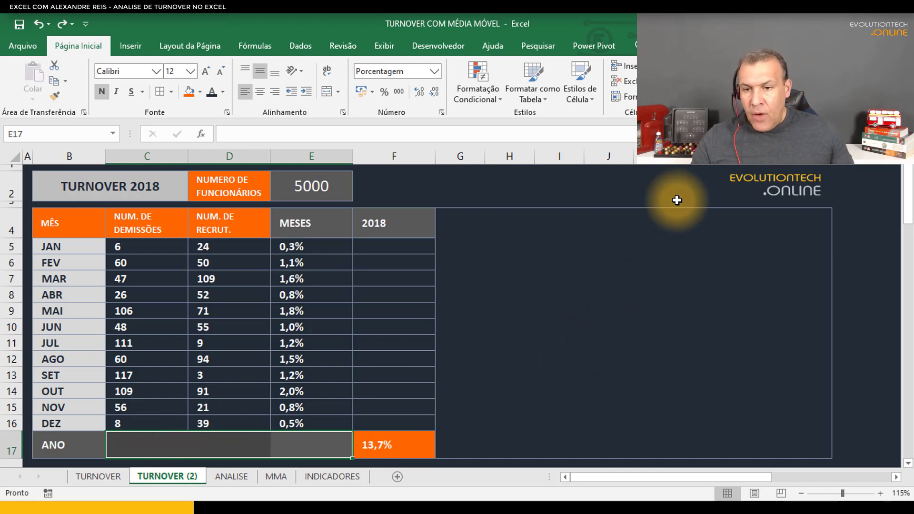
Try inserting a default chart of the whole table from the MÊS header cell, position it beside the table and delete it
left_click(69, 224)
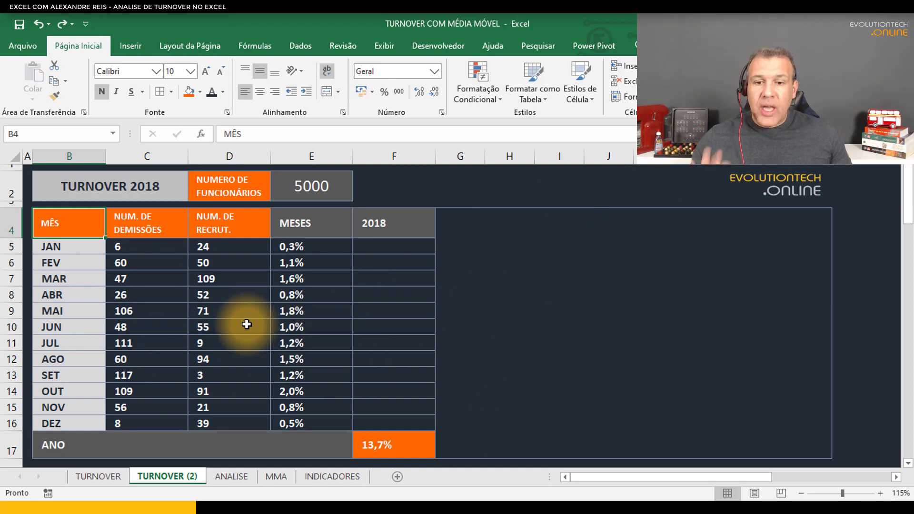
key("alt+F1")
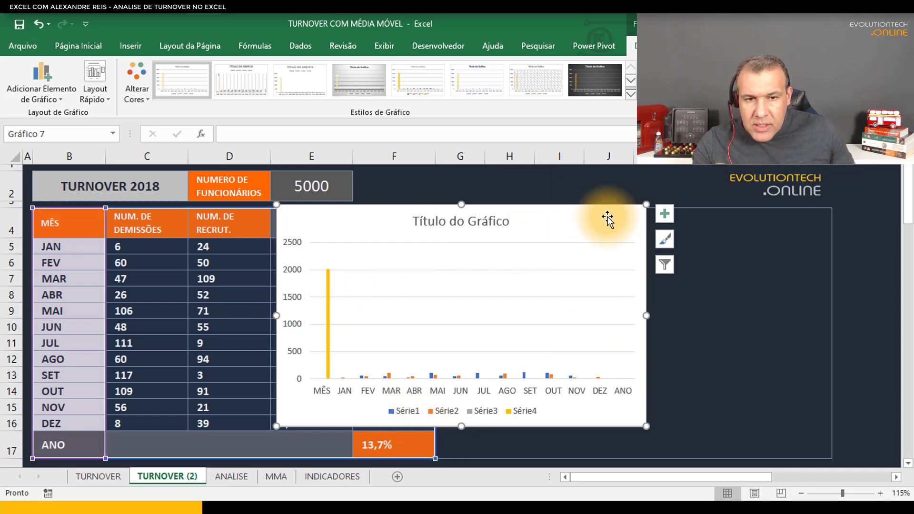
left_click_drag(608, 218, 656, 271)
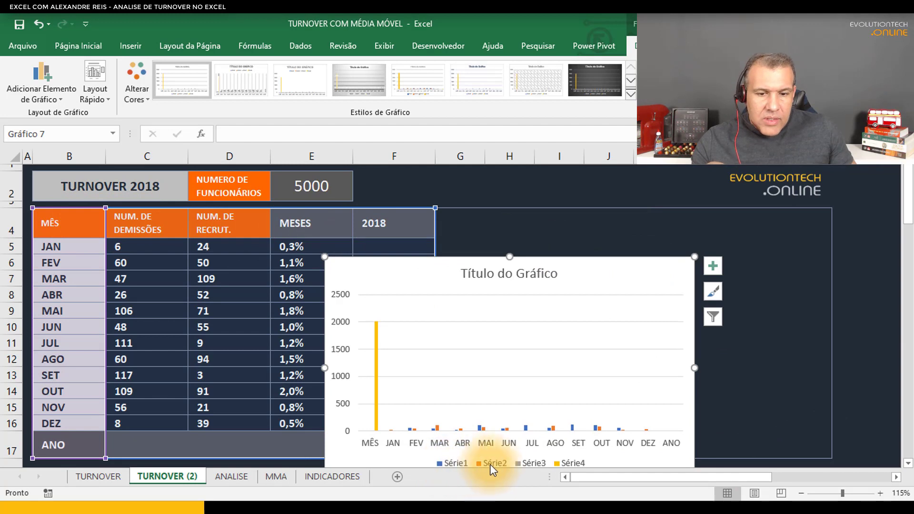
mouse_move(691, 279)
left_mouse_down()
mouse_move(817, 222)
mouse_move(809, 239)
mouse_move(785, 247)
left_mouse_up()
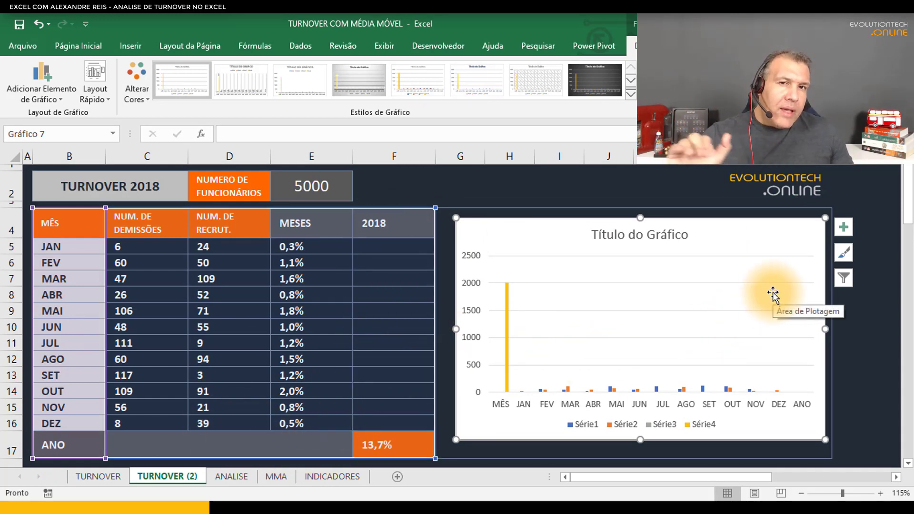
key("Delete")
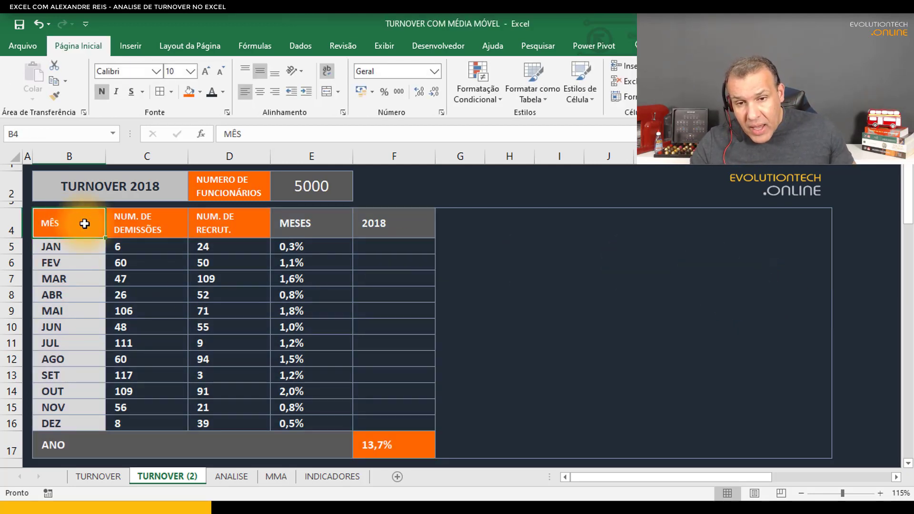
Insert a default column chart from the range B4:E16 and position it in the empty frame beside the table
left_click_drag(84, 224, 335, 422)
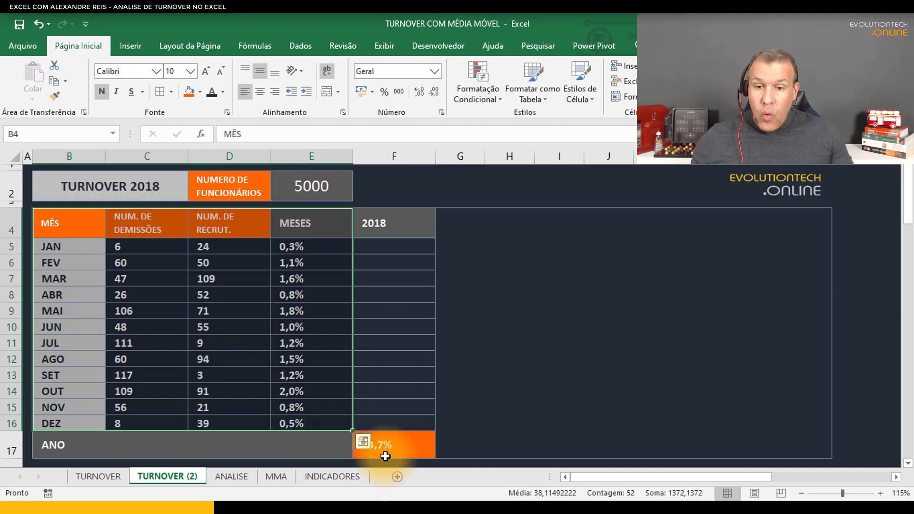
key("alt+F1")
mouse_move(628, 212)
left_mouse_down()
mouse_move(709, 234)
mouse_move(806, 231)
mouse_move(810, 238)
left_mouse_up()
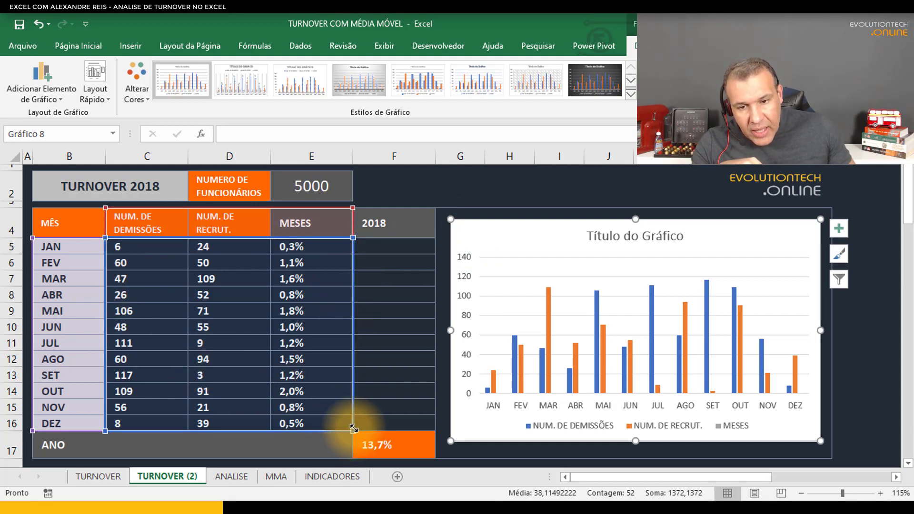
Extend the chart's source range to include the 2018 column and the ANO row, through F17
left_click_drag(353, 428, 424, 432)
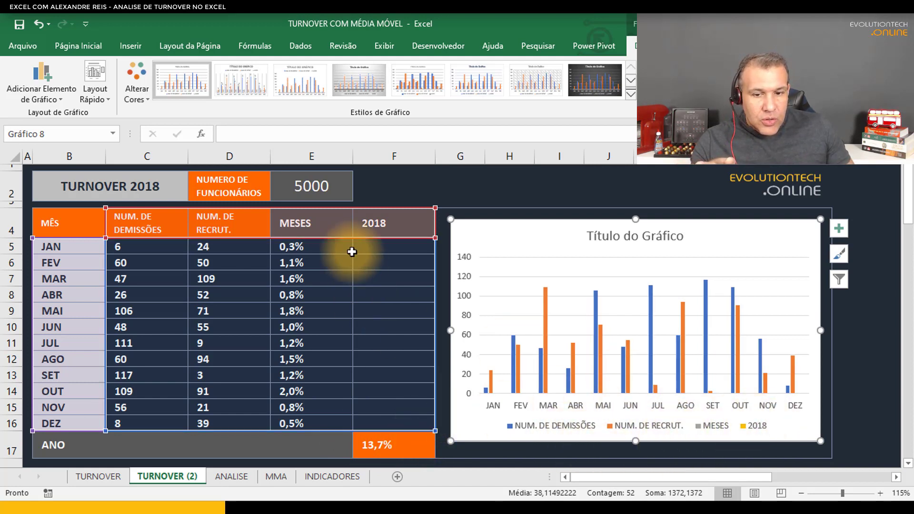
left_click_drag(434, 433, 436, 458)
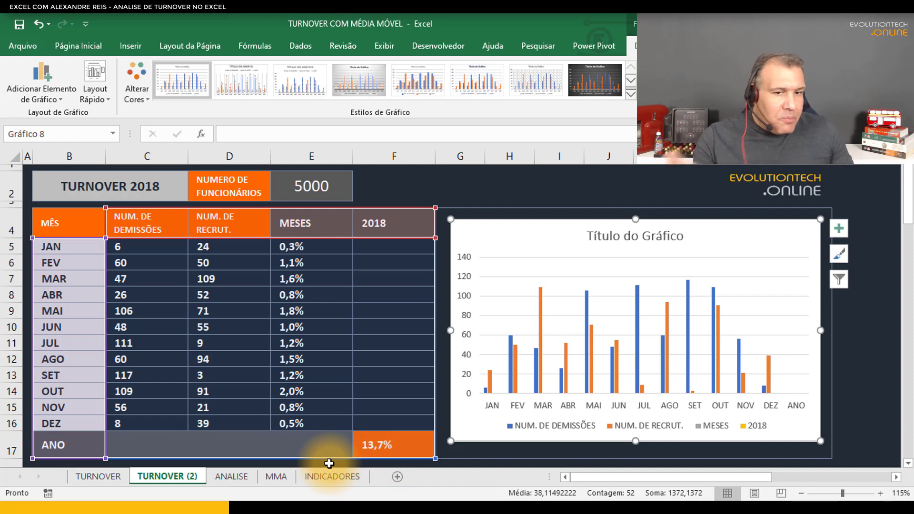
Examine the dismissals and recruitment series in the chart and their source columns in C4:D16
mouse_move(669, 357)
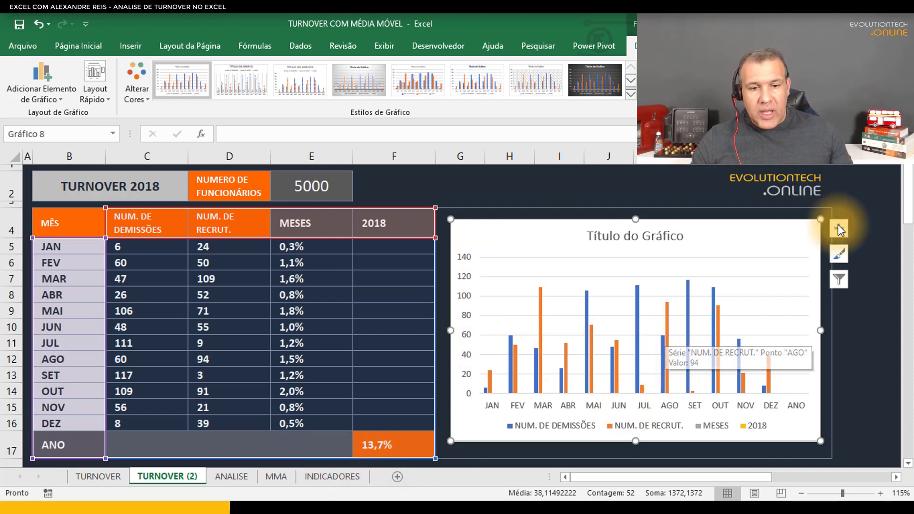
mouse_move(585, 319)
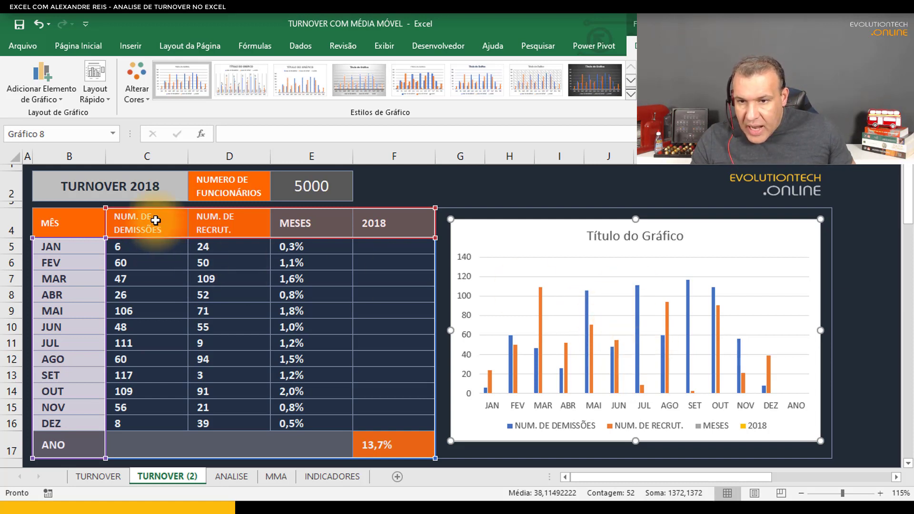
left_click_drag(155, 221, 227, 425)
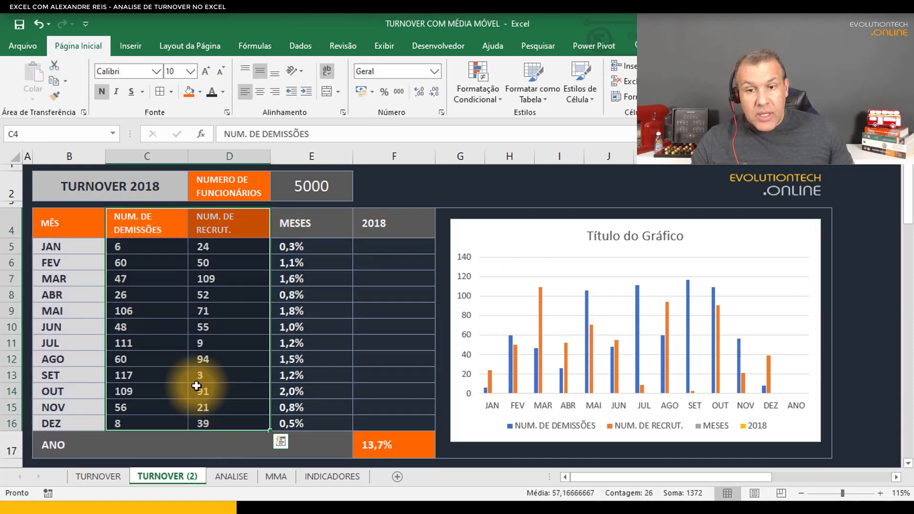
left_click(311, 263)
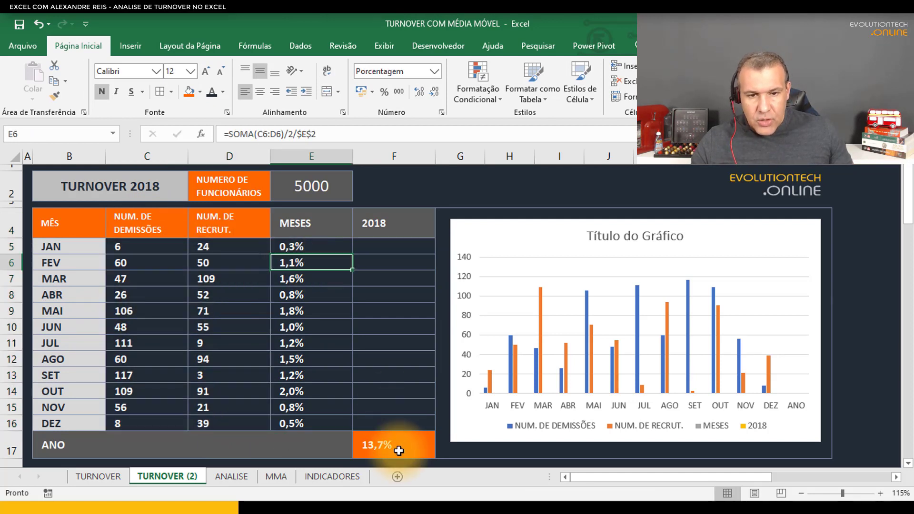
left_click(410, 442)
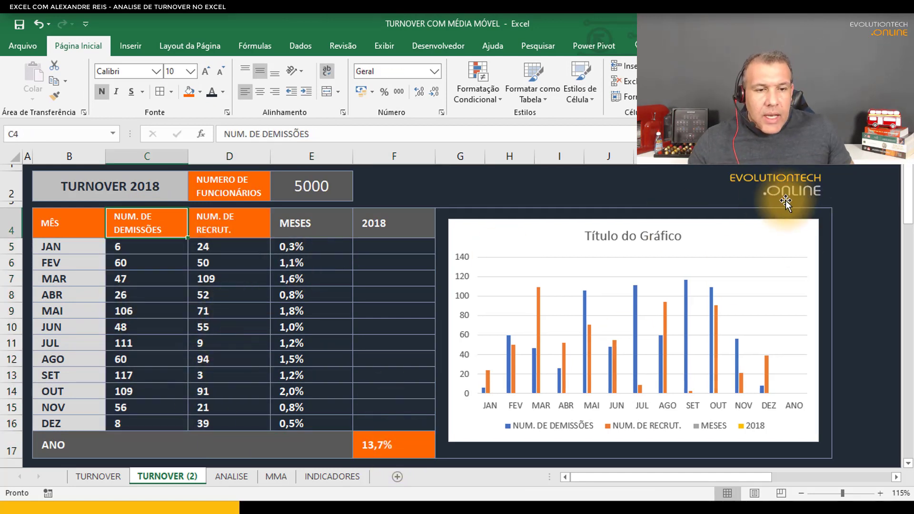
left_click(800, 235)
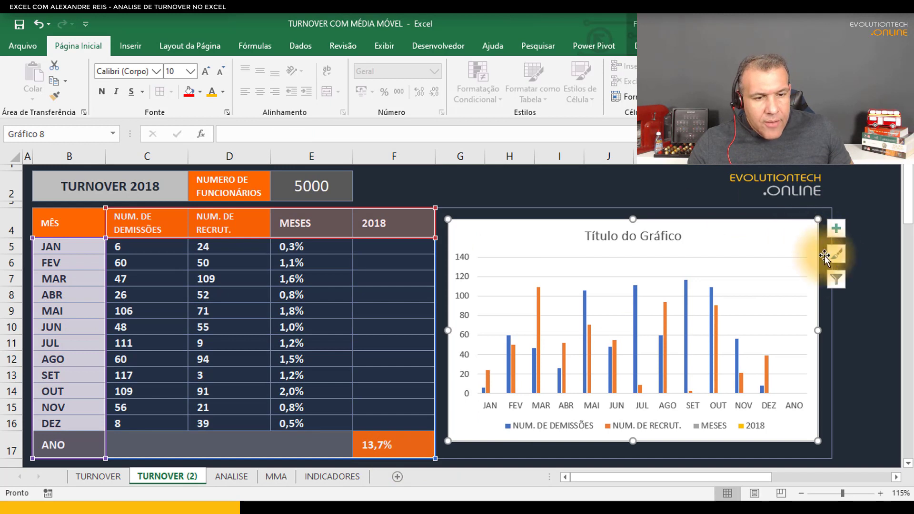
left_click(835, 281)
left_click(308, 271)
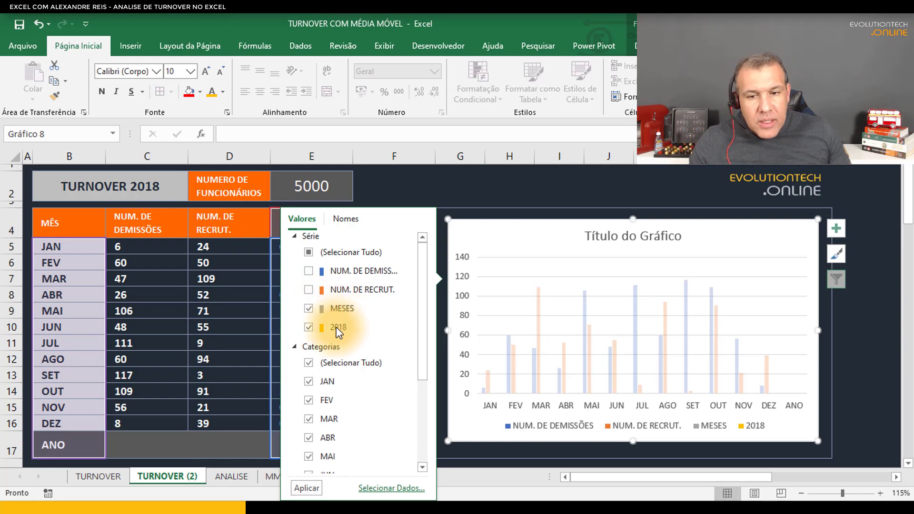
left_click(864, 339)
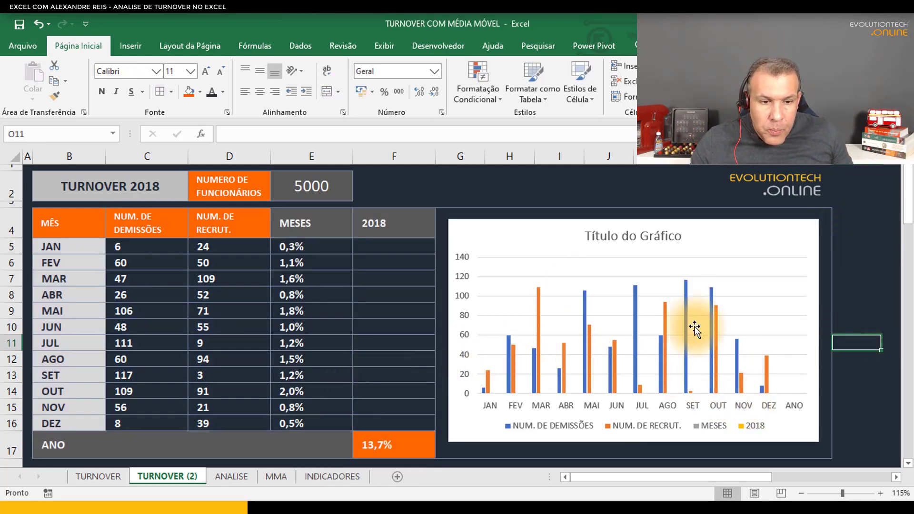
Filter the NUM. DE DEMISSÕES and NUM. DE RECRUT. series out of the chart, keeping only MESES and 2018
left_click(798, 236)
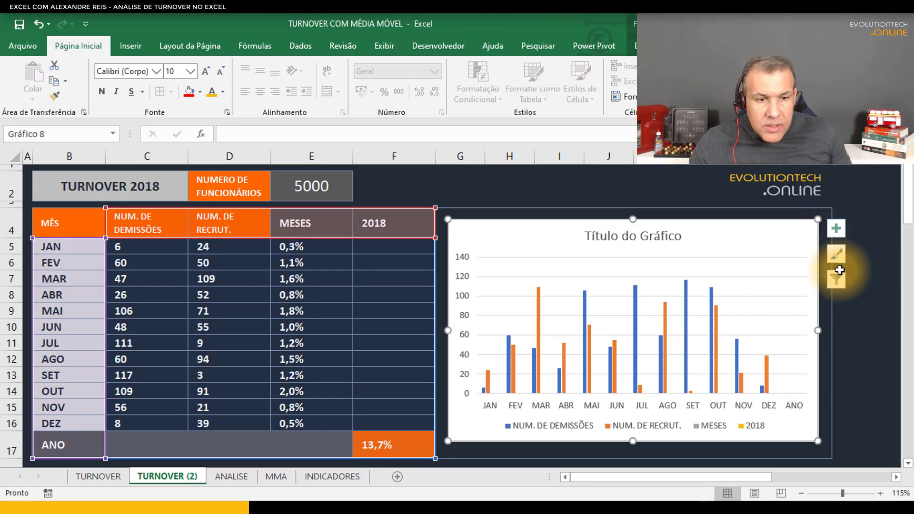
left_click(836, 279)
left_click(309, 270)
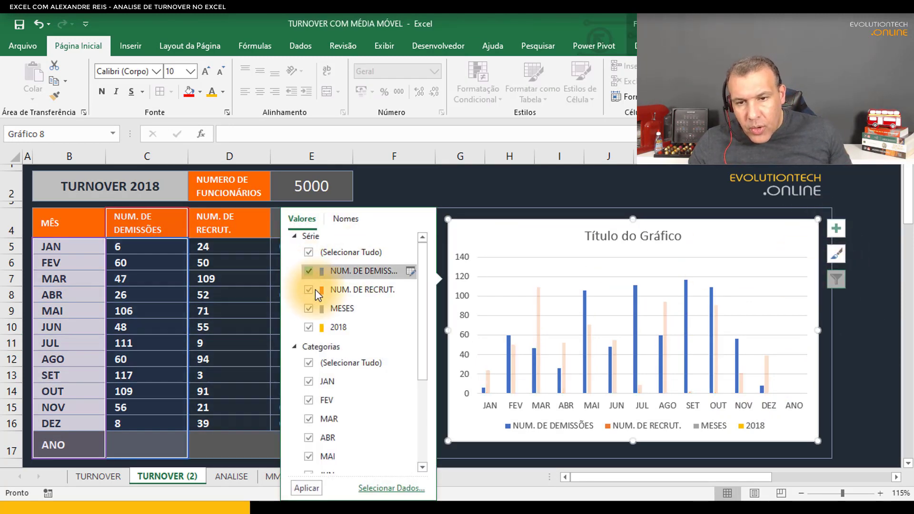
left_click(309, 289)
left_click(307, 488)
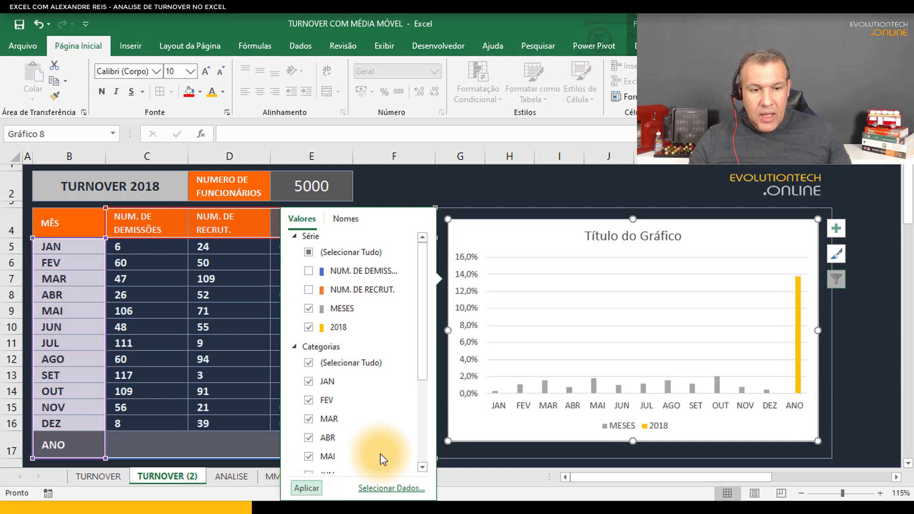
left_click(863, 384)
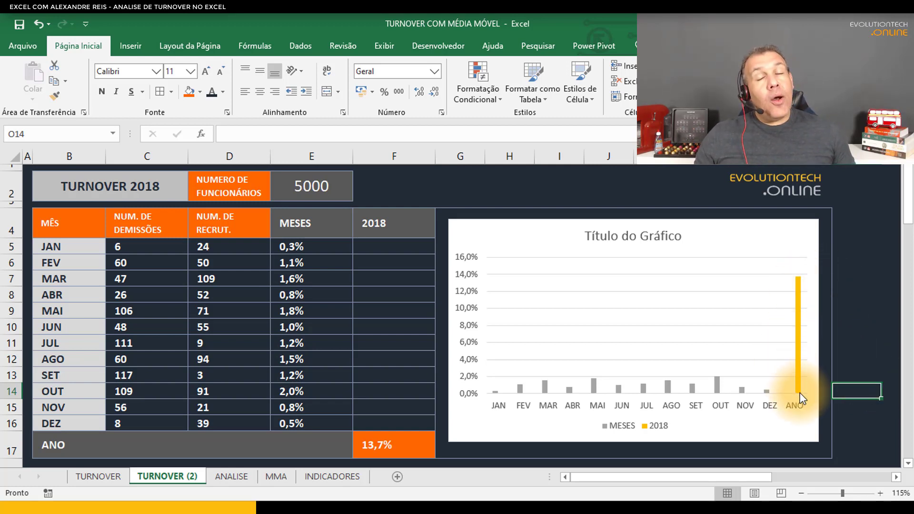
mouse_move(800, 388)
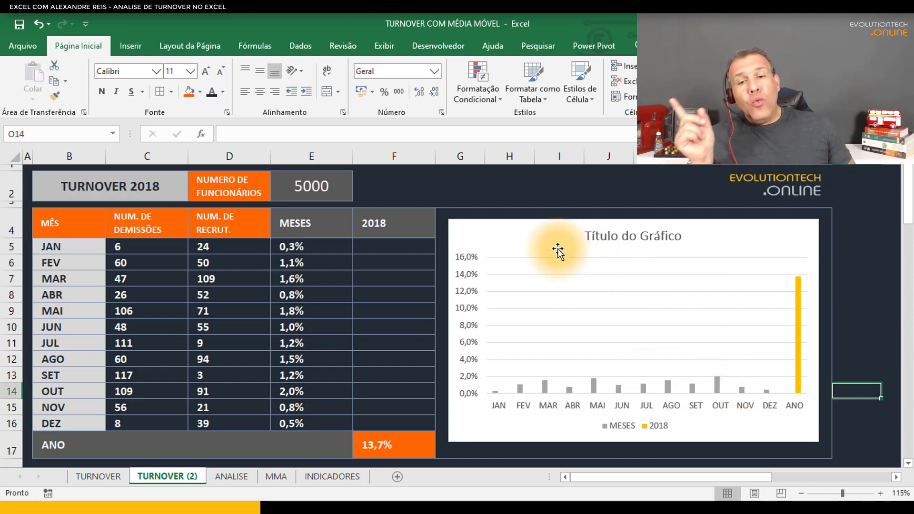
left_click(346, 185)
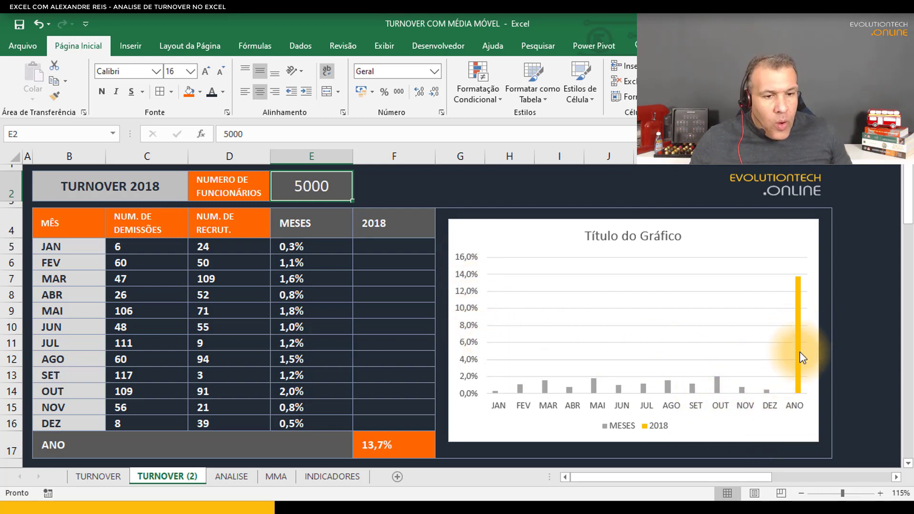
mouse_move(798, 342)
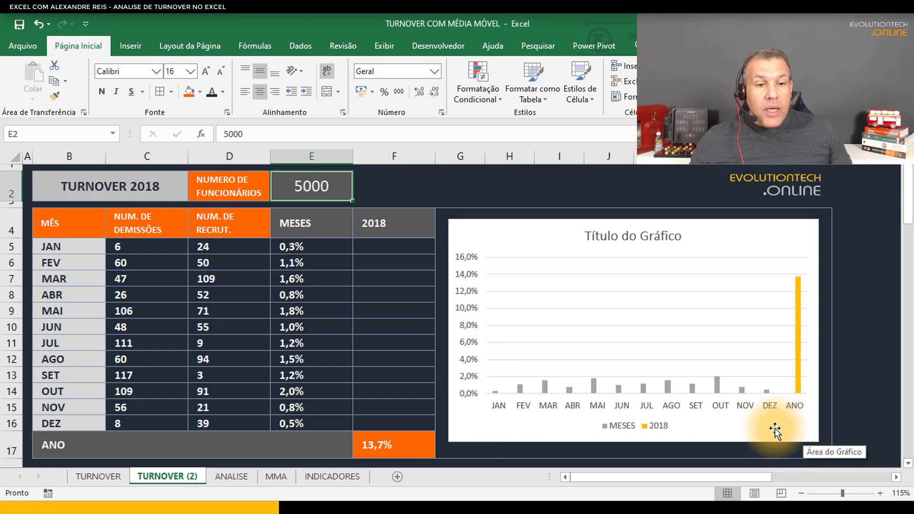
Change the chart type to a custom combination with the MESES series shown as a line
left_click(782, 233)
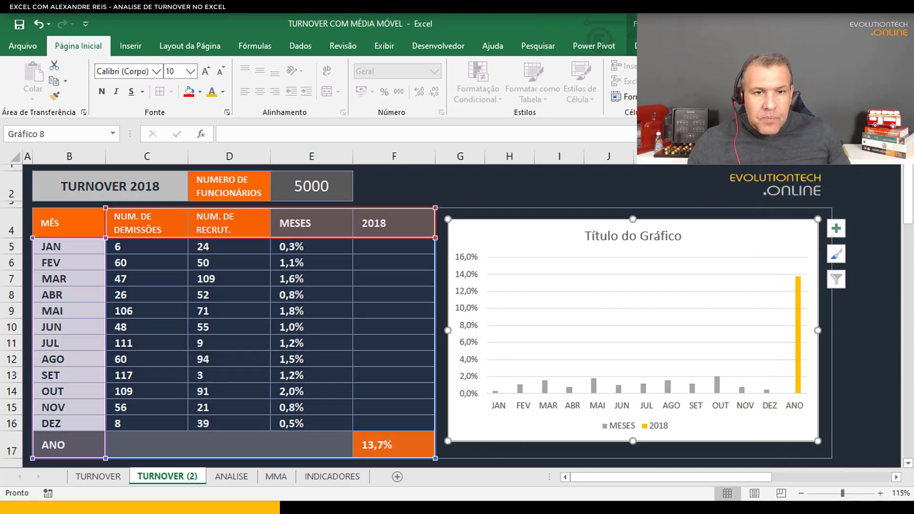
left_click(698, 47)
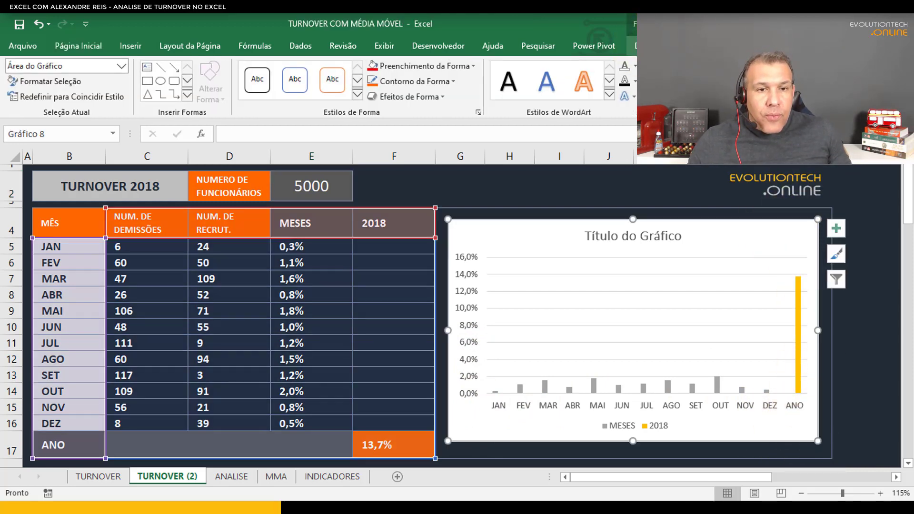
left_click(648, 46)
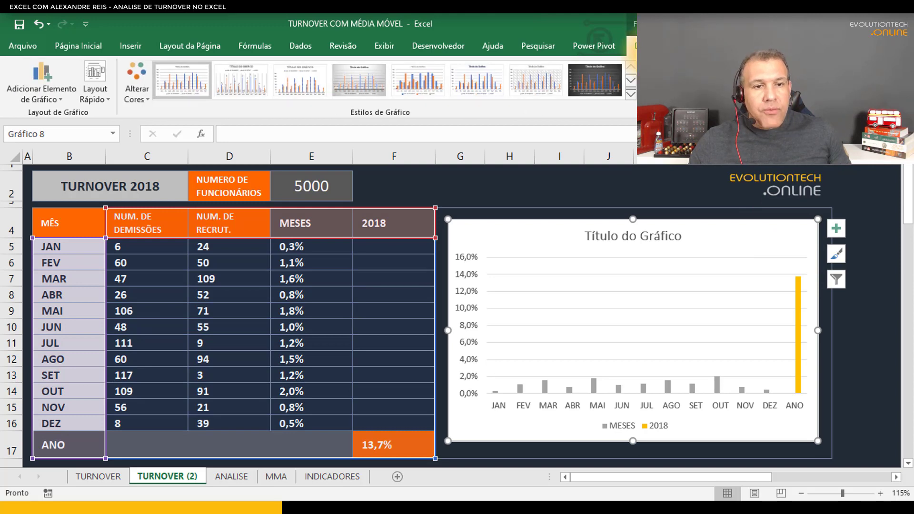
left_click(762, 81)
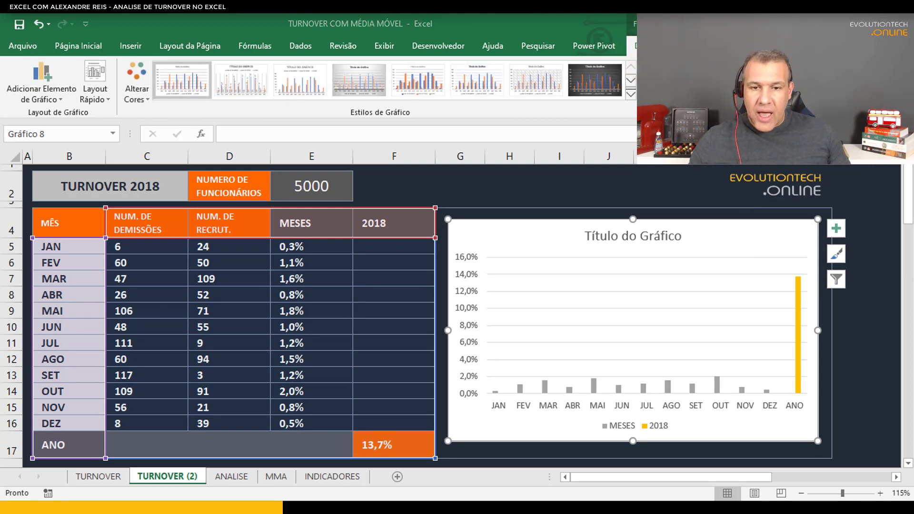
left_click(301, 400)
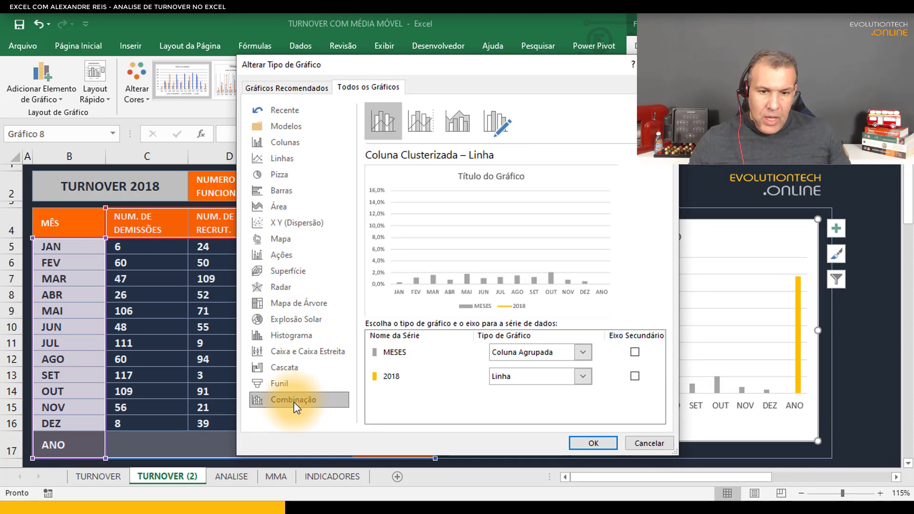
left_click(582, 352)
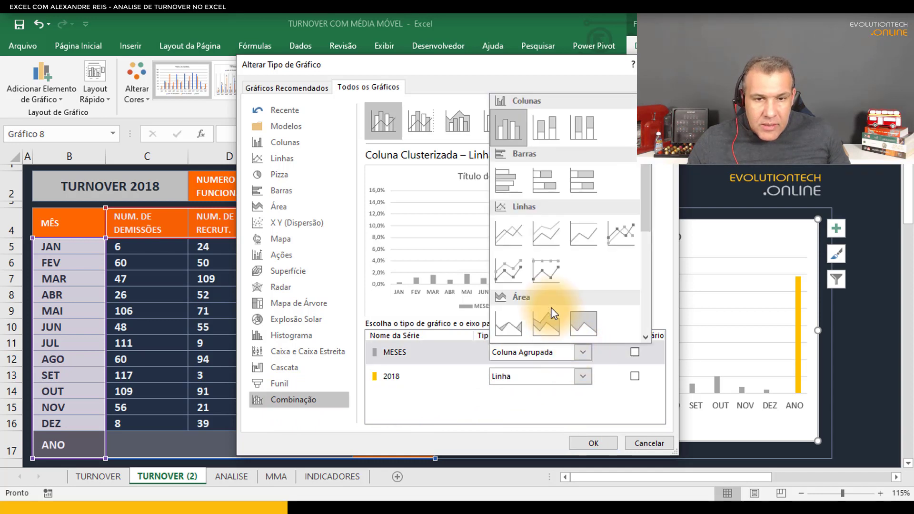
left_click(515, 232)
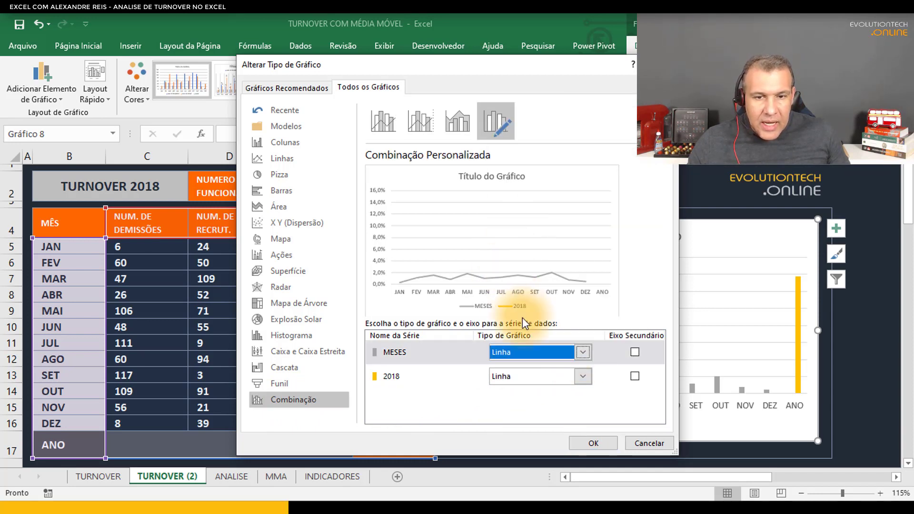
Make the 2018 series a clustered column on the secondary axis and apply the combination chart
left_click(582, 376)
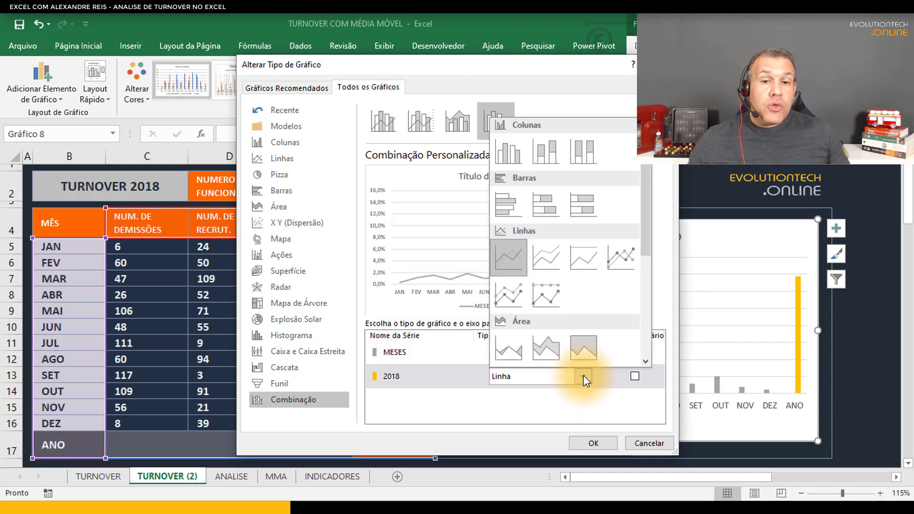
left_click(504, 157)
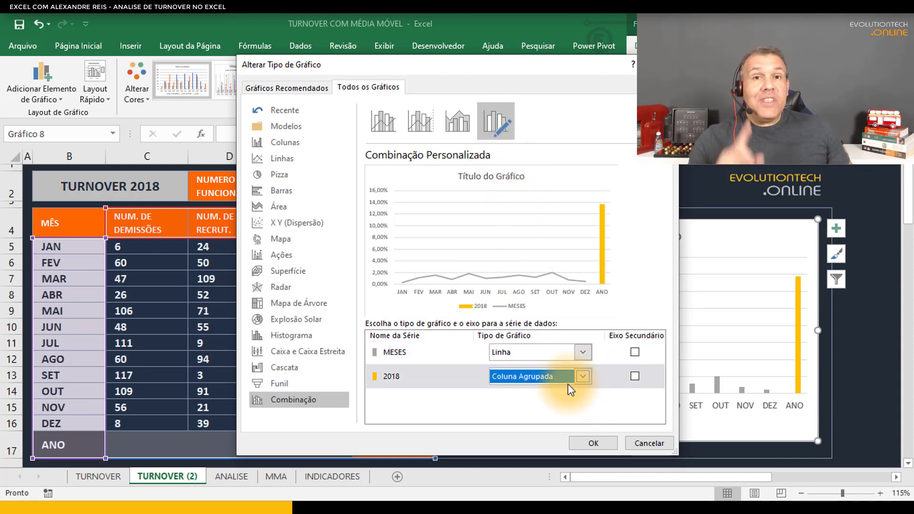
left_click(636, 380)
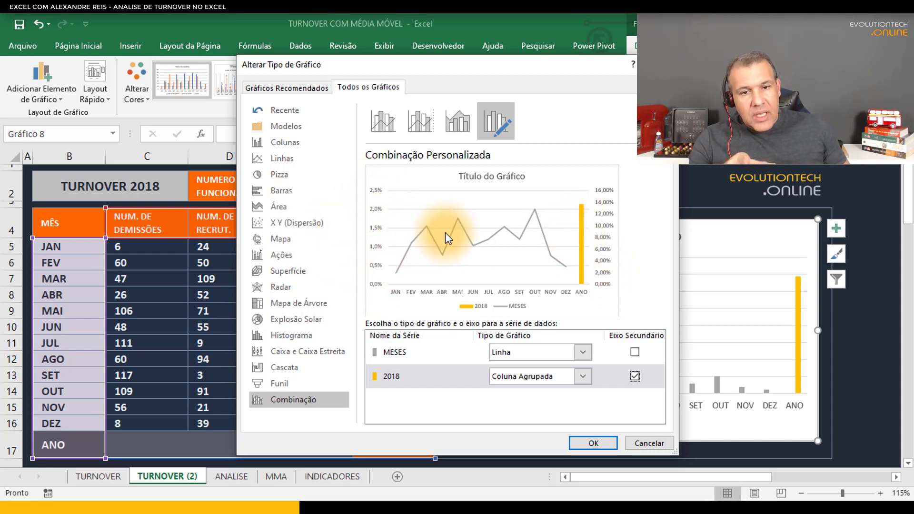
left_click(593, 443)
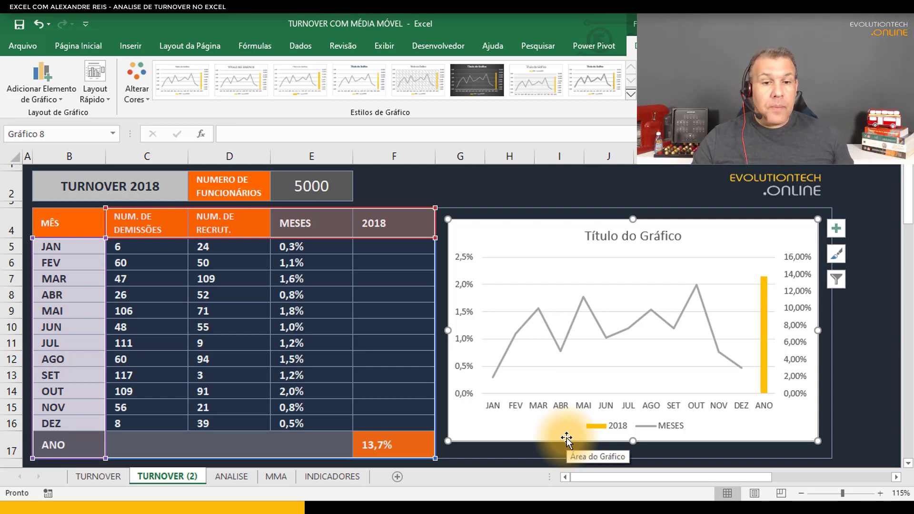
Delete the placeholder title from the turnover chart
left_click(657, 238)
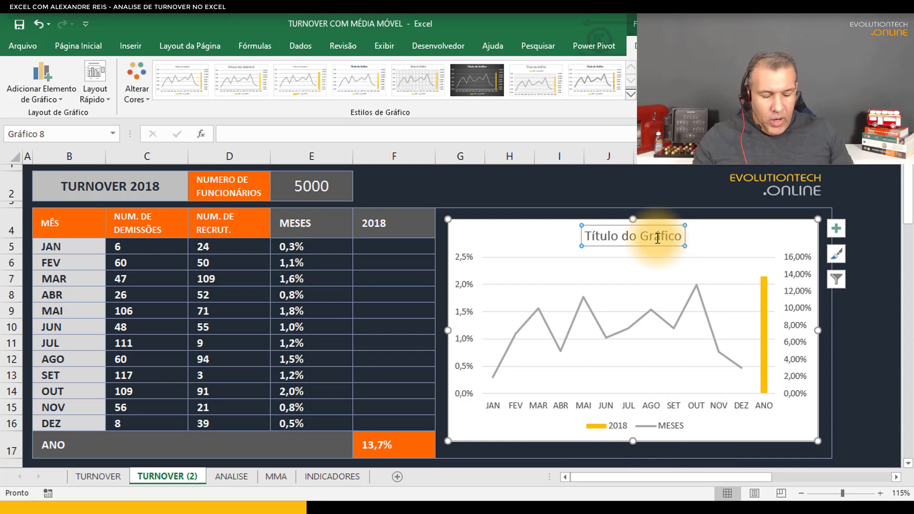
key("Delete")
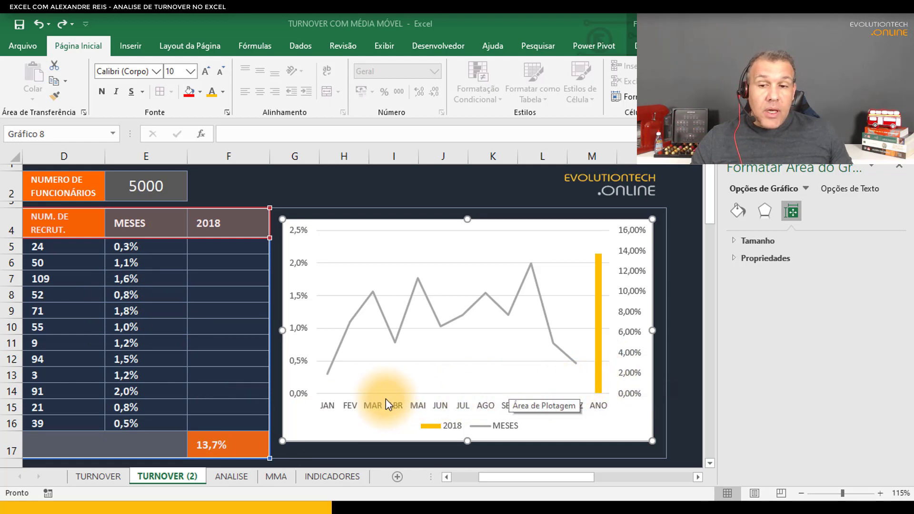
left_click_drag(211, 248, 219, 424)
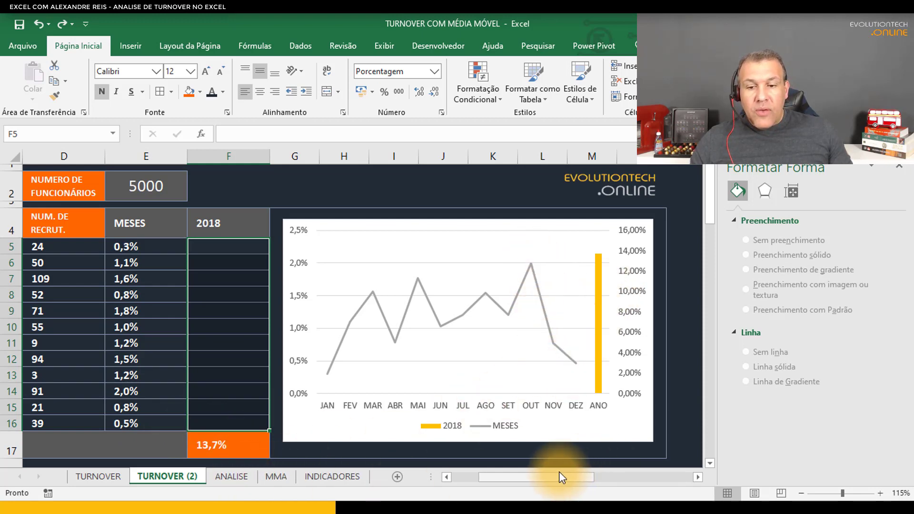
scroll(558, 471, "left", 3)
left_click(303, 453)
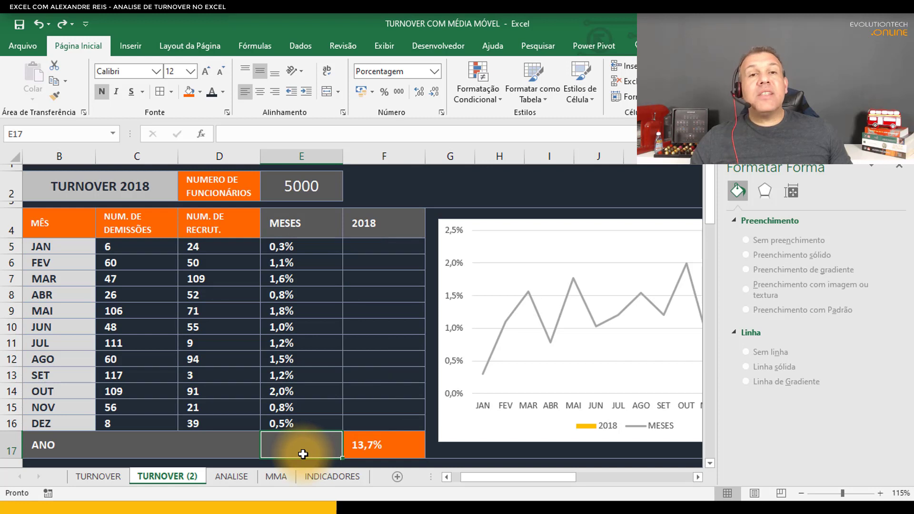
Open the axis formatting for the chart's primary vertical axis and set its minimum limit to 0
left_click_drag(524, 478, 541, 482)
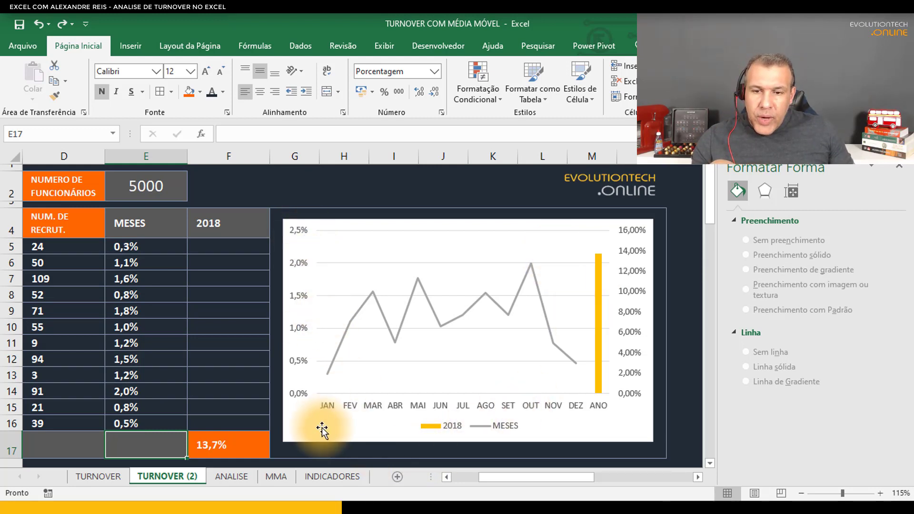
right_click(300, 264)
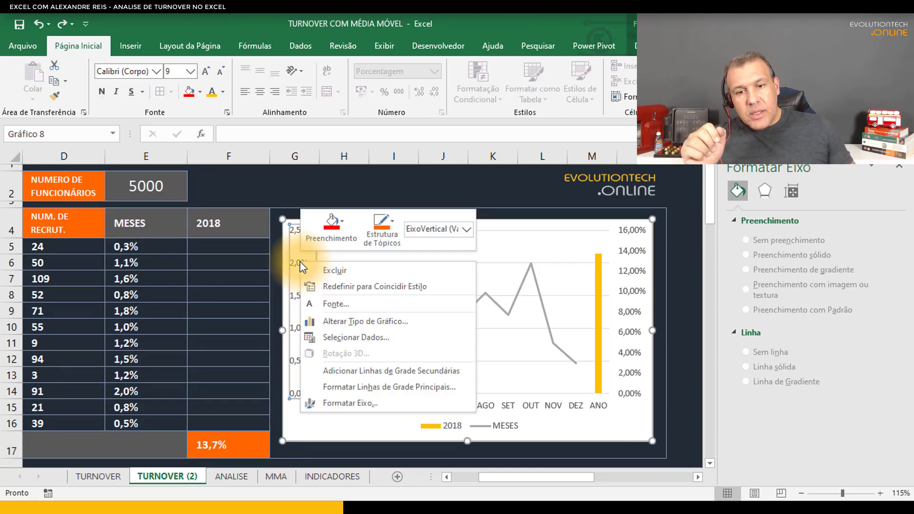
left_click(369, 403)
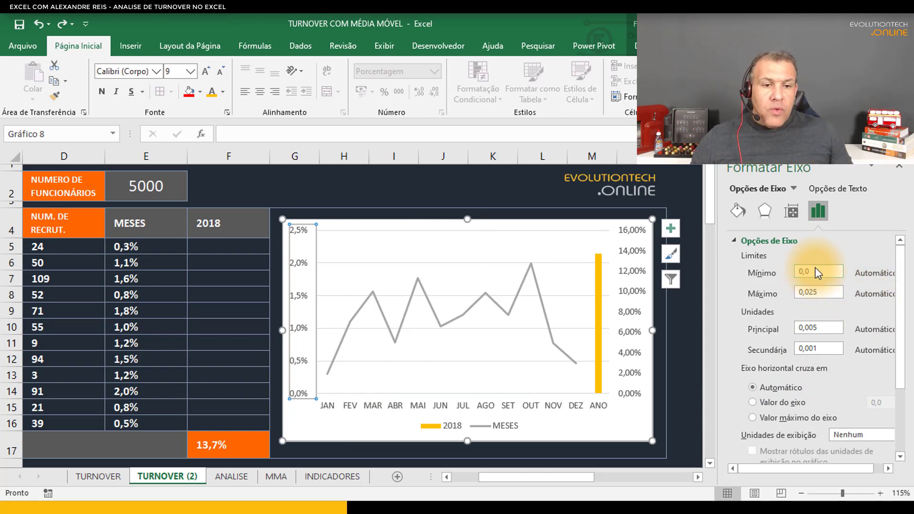
left_click_drag(820, 270, 742, 276)
type("0")
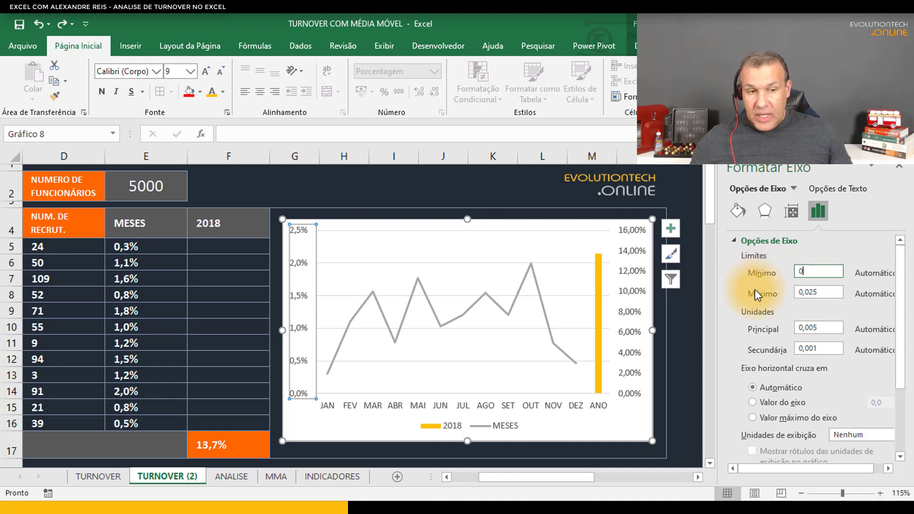
key("Return")
Set the primary vertical axis's maximum limit to 0,05
left_click(814, 291)
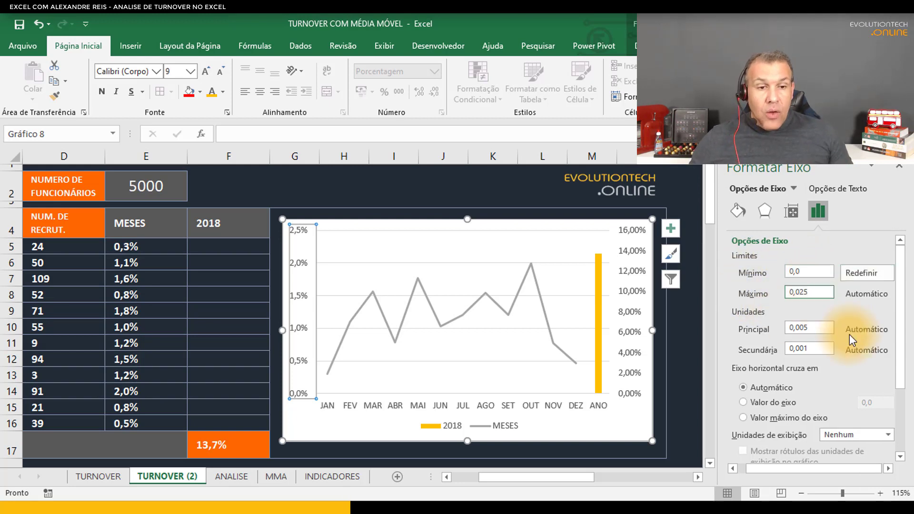
key("BackSpace")
key("BackSpace")
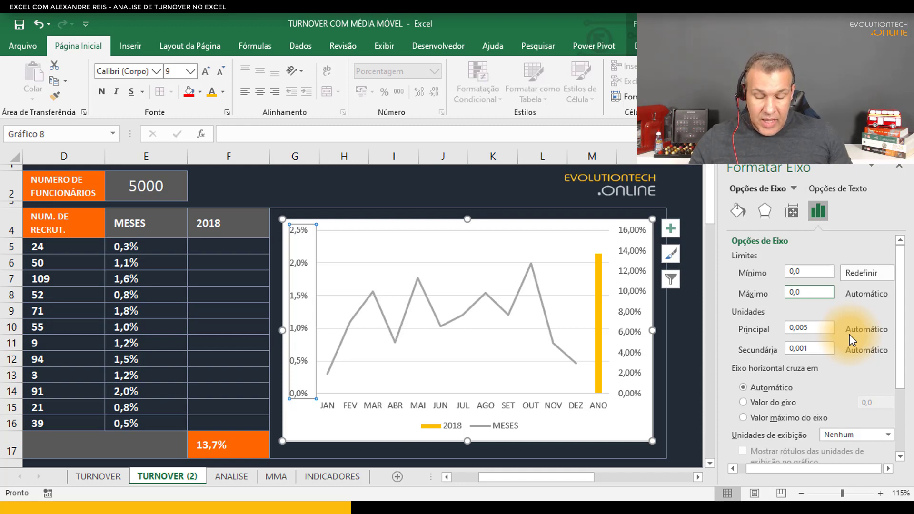
type("5")
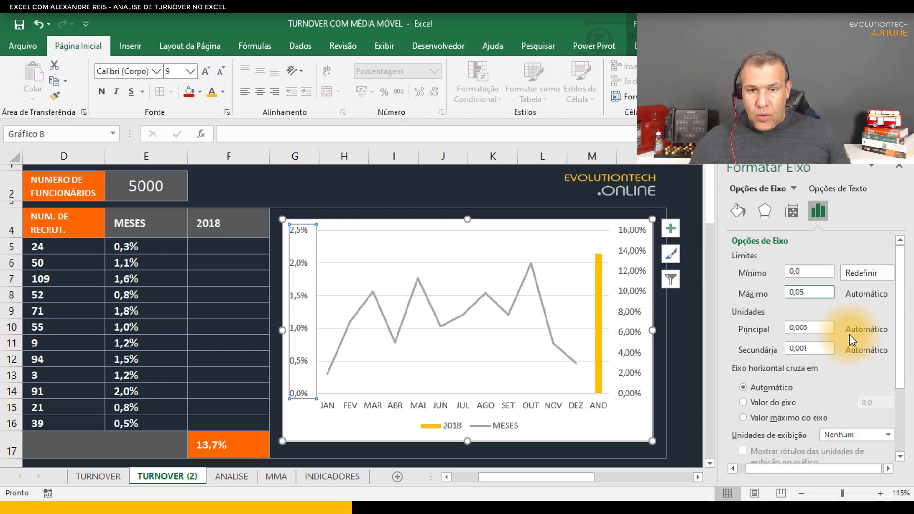
key("Return")
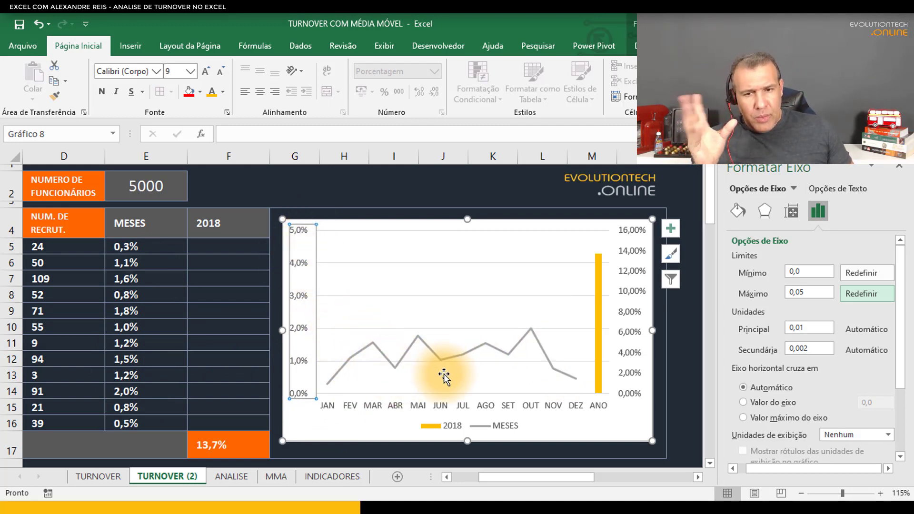
Set the primary vertical axis's maximum limit to 0,04 and its major unit to 0,01
left_click(816, 290)
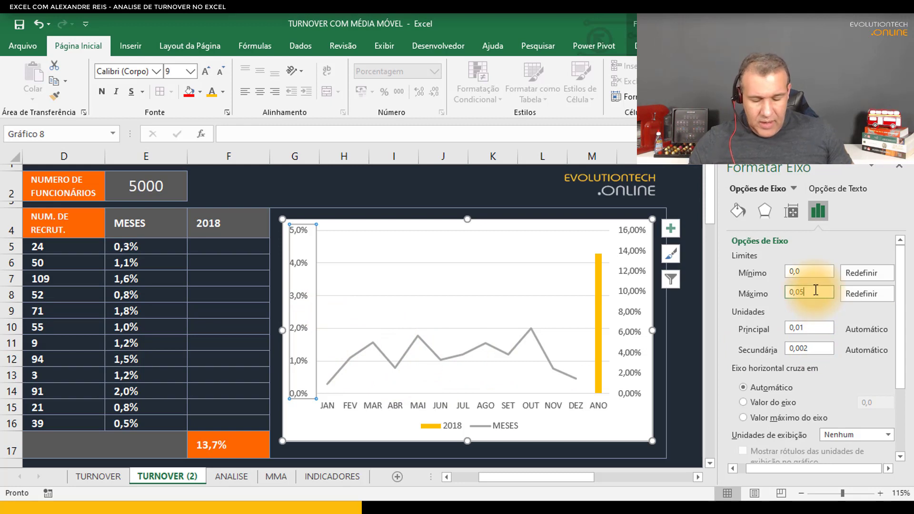
key("Tab")
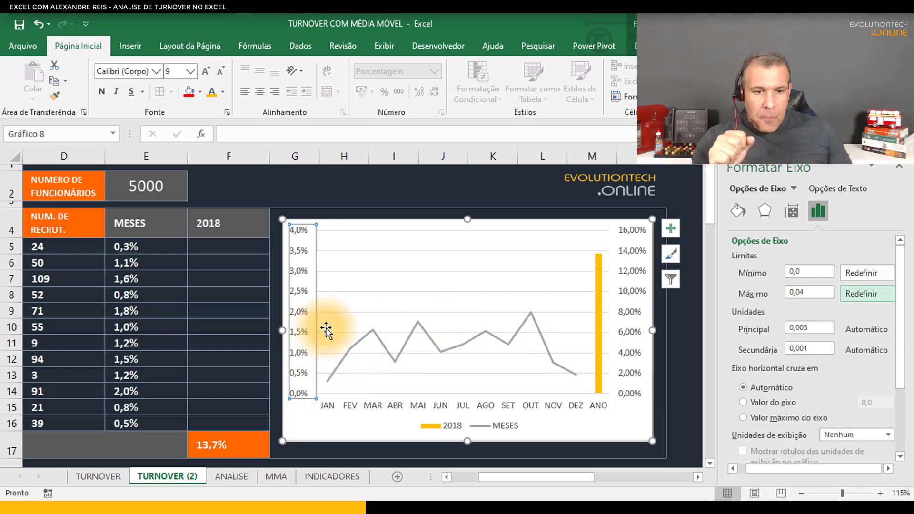
left_click(817, 331)
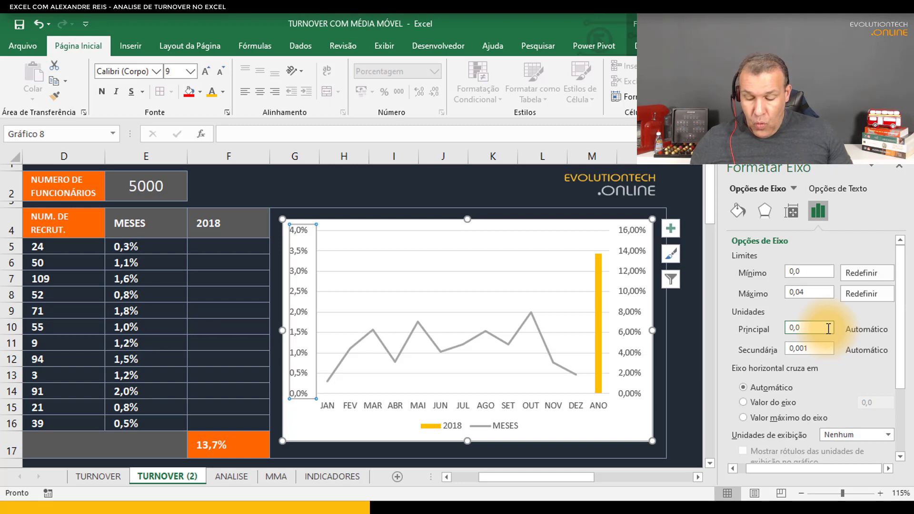
key("Return")
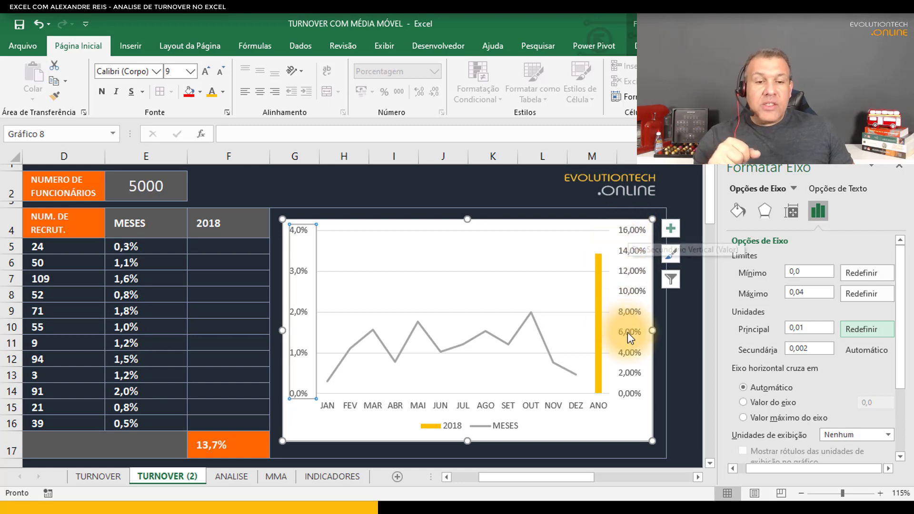
Set the secondary vertical axis's maximum limit to 0,15 and its minimum limit to 0
left_click(630, 273)
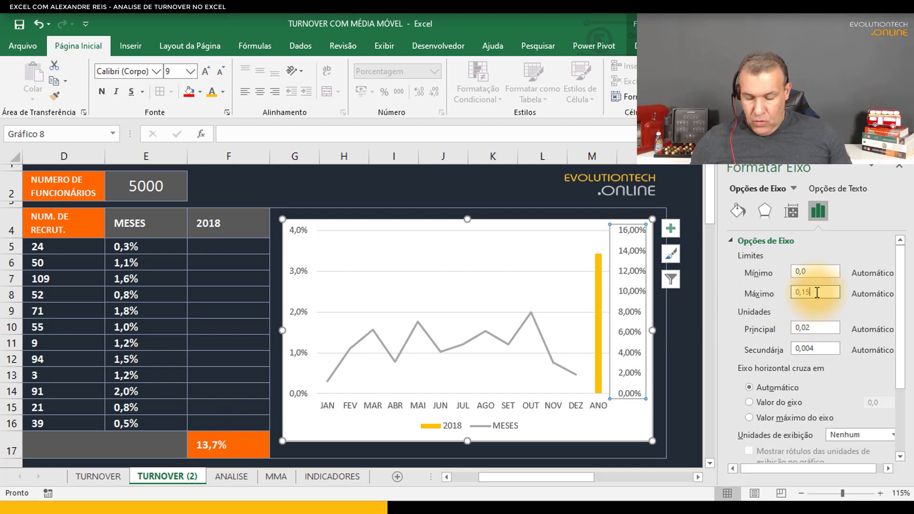
key("Return")
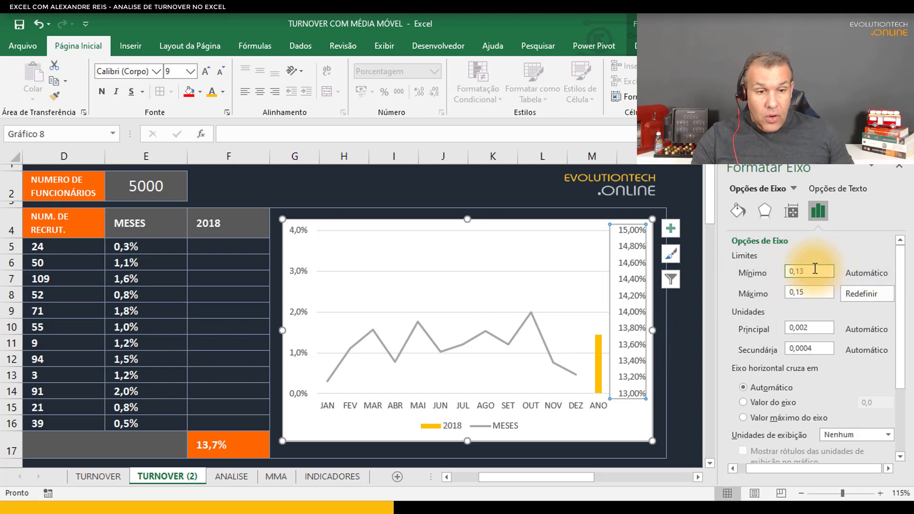
key("Return")
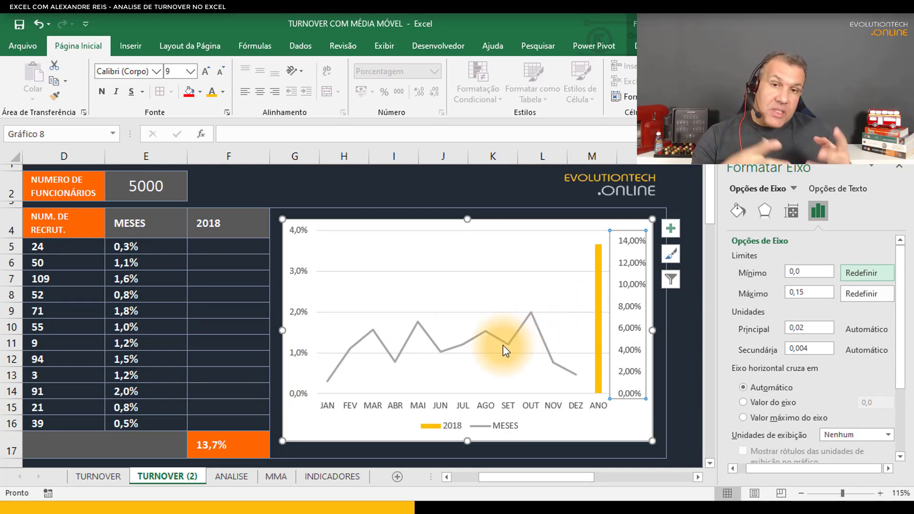
mouse_move(502, 345)
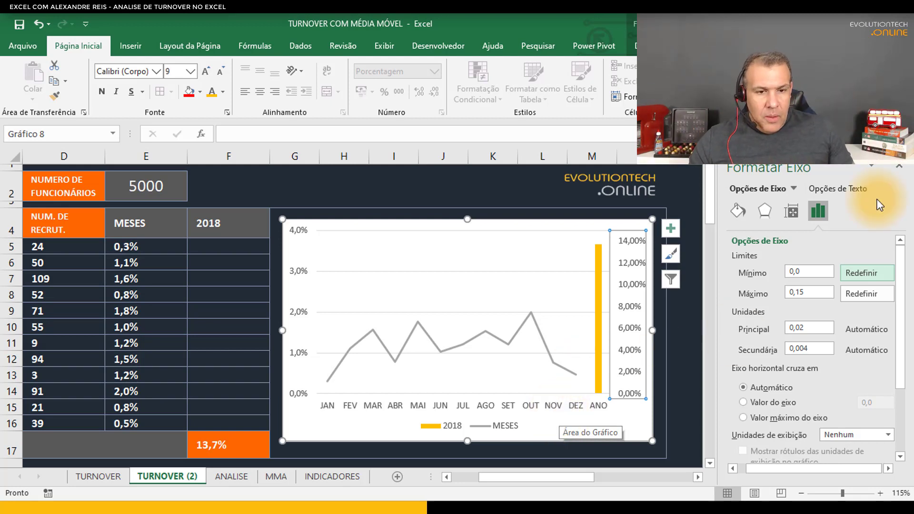
left_click(681, 329)
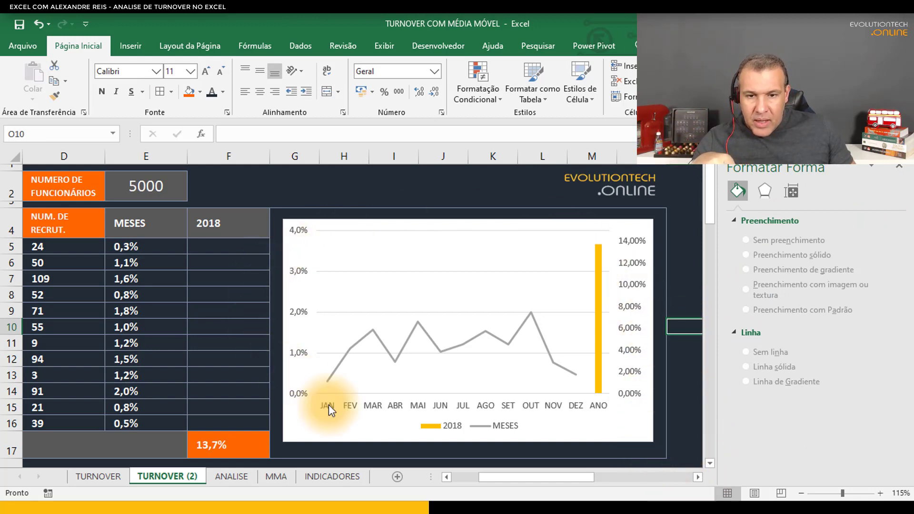
Remove the turnover chart area's fill and delete the major horizontal gridlines
left_click(642, 432)
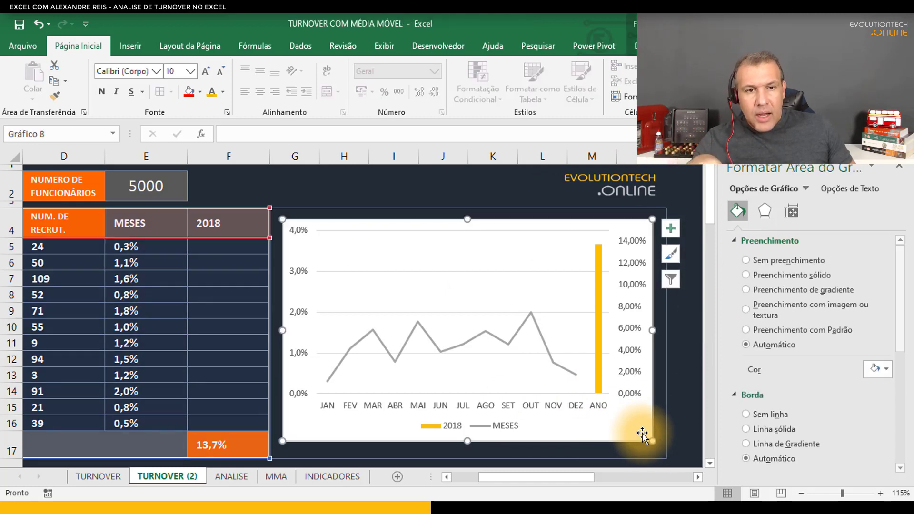
left_click(694, 46)
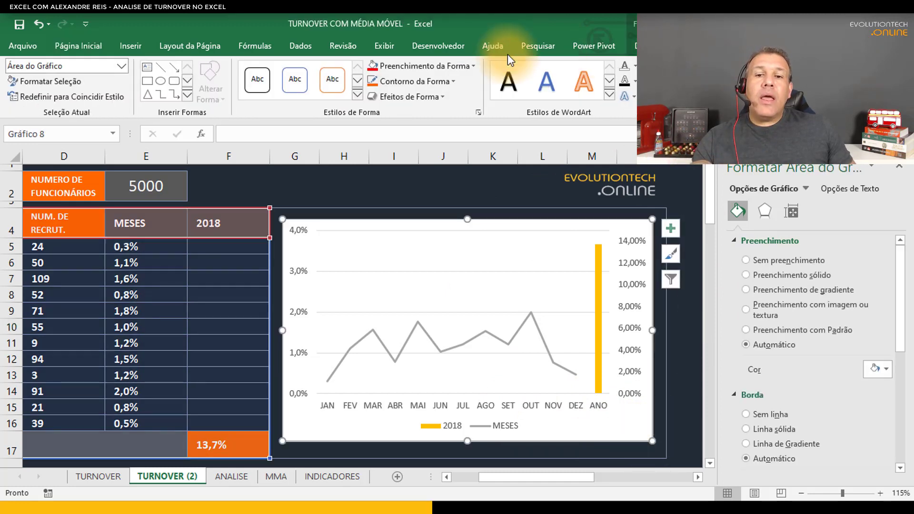
left_click(418, 64)
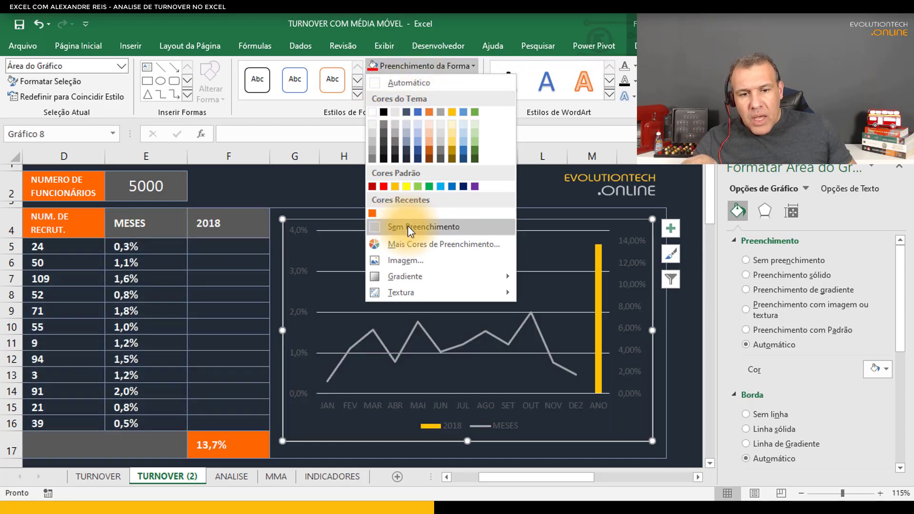
left_click(408, 226)
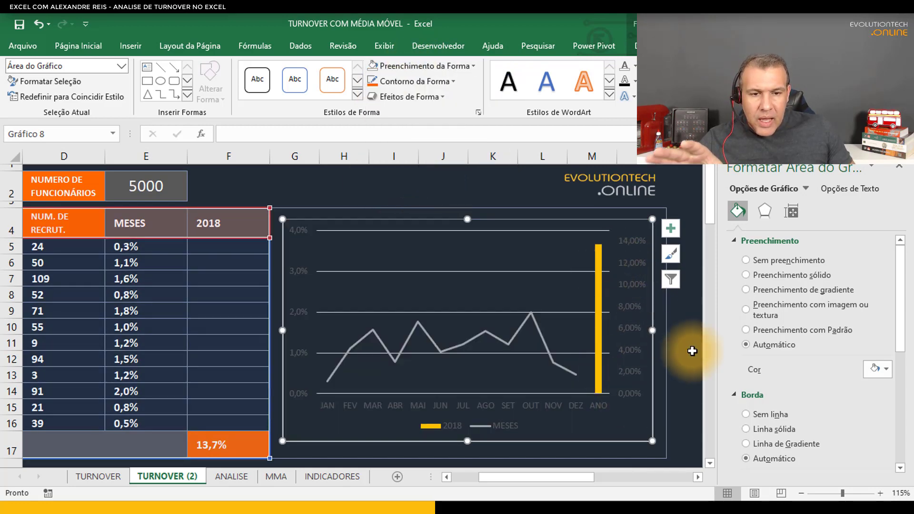
left_click(679, 346)
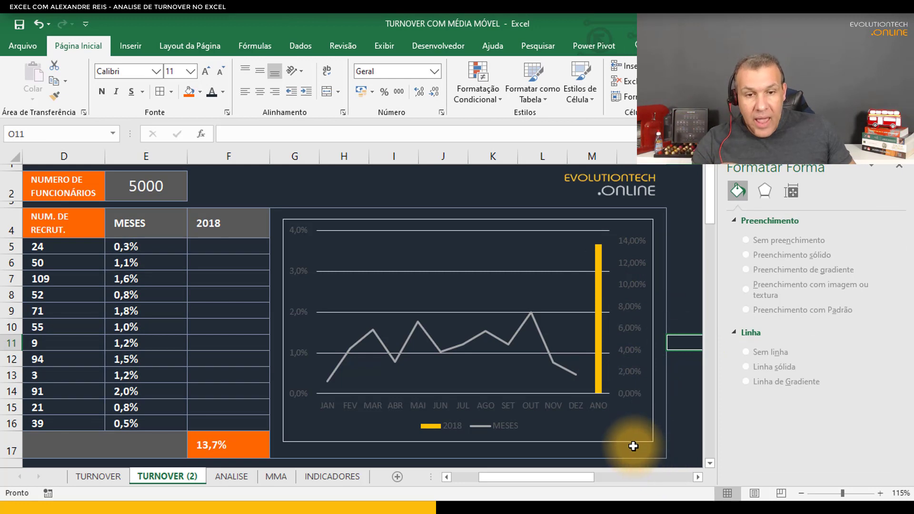
left_click(537, 271)
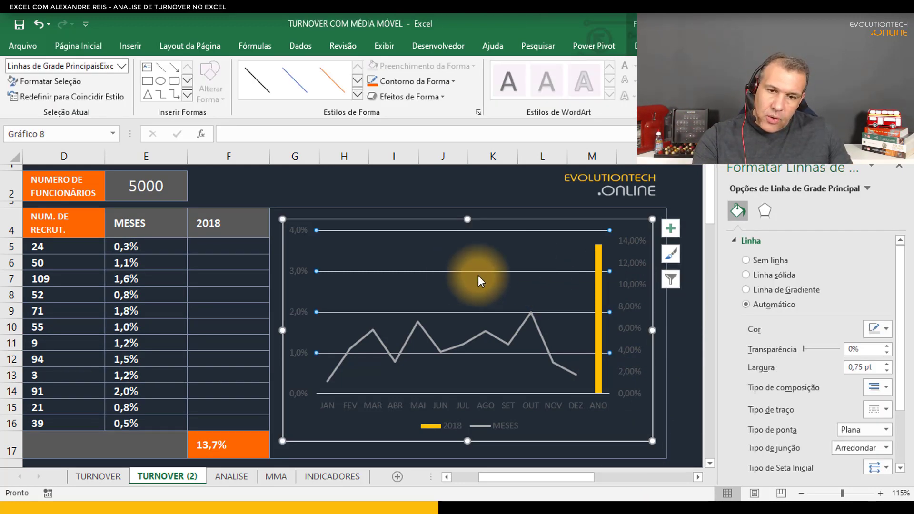
key("Delete")
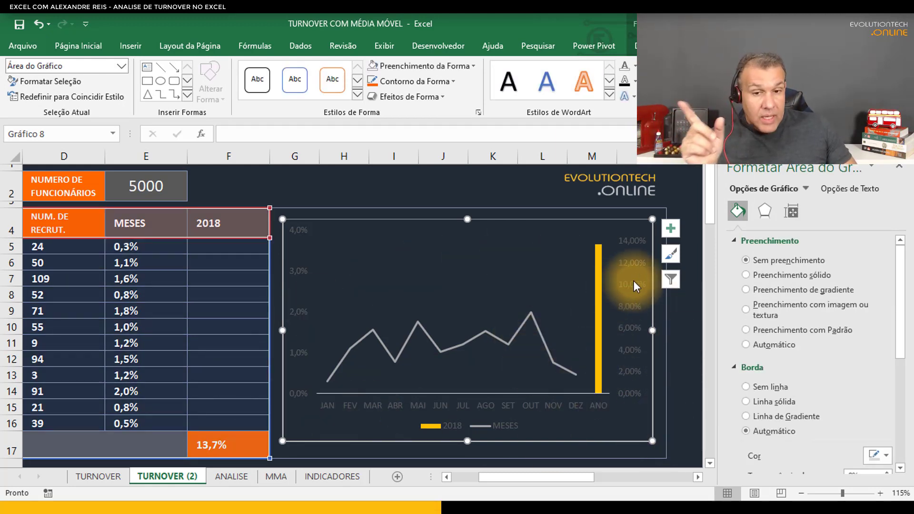
Format the primary vertical axis labels in white, bold Montserrat at size 7
left_click(296, 273)
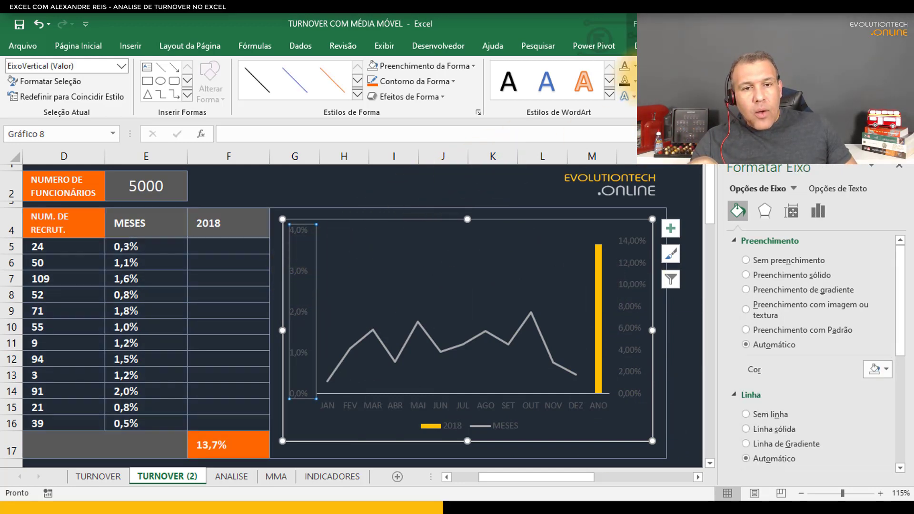
left_click(636, 66)
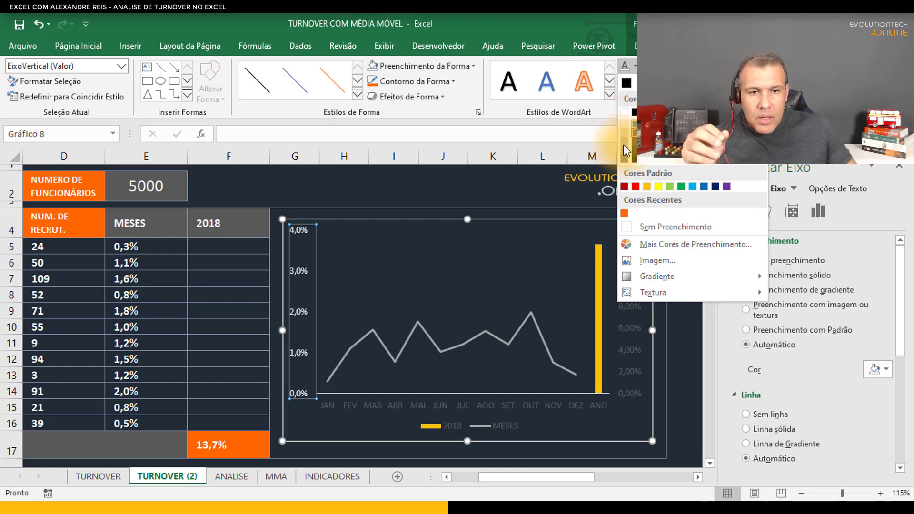
left_click(625, 125)
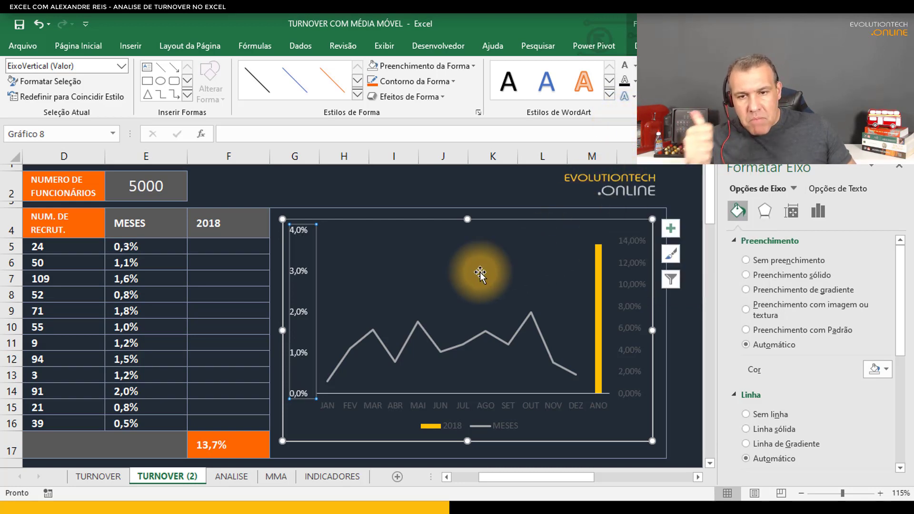
left_click(78, 46)
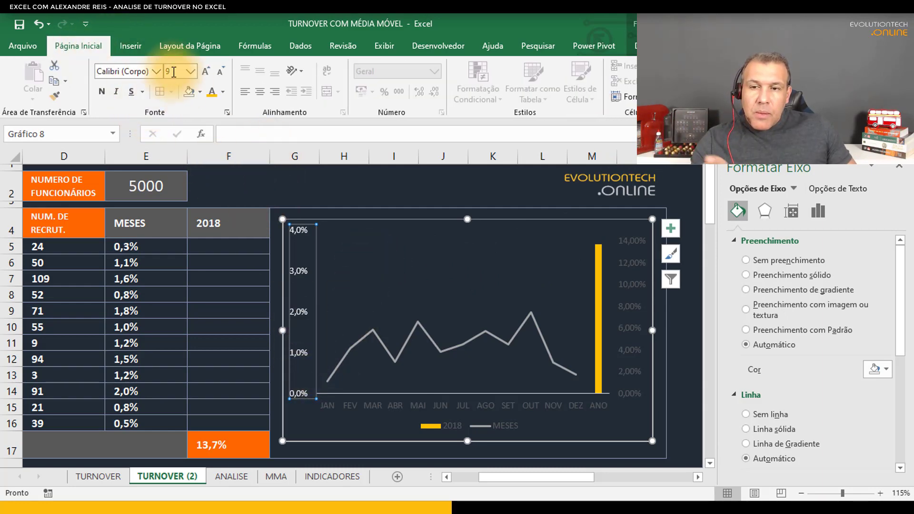
left_click(156, 72)
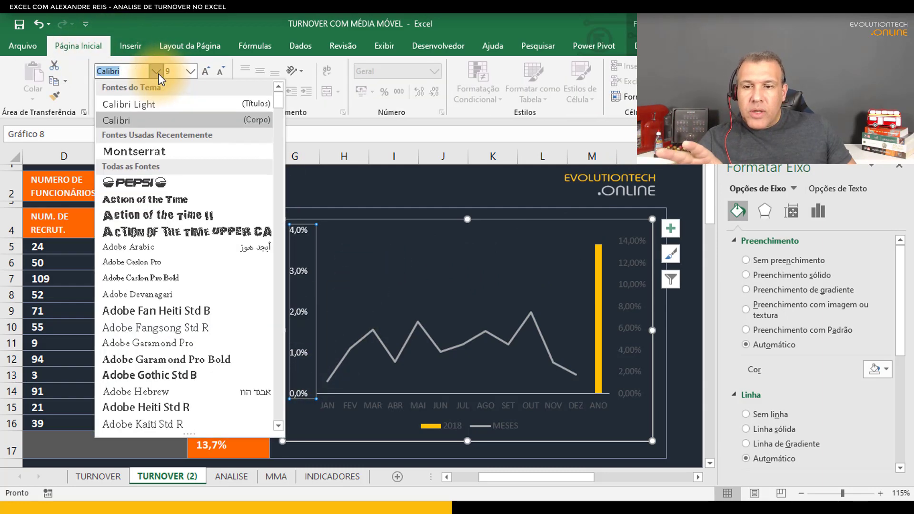
left_click(147, 150)
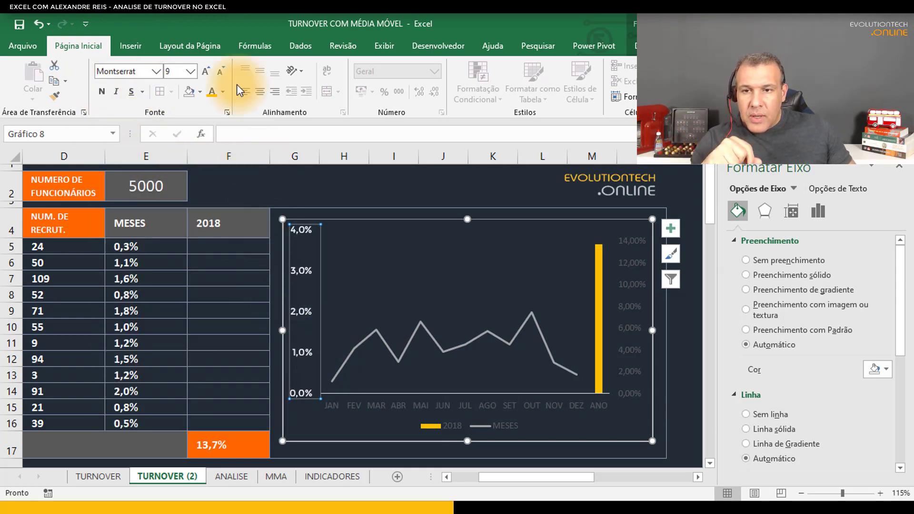
left_click(103, 92)
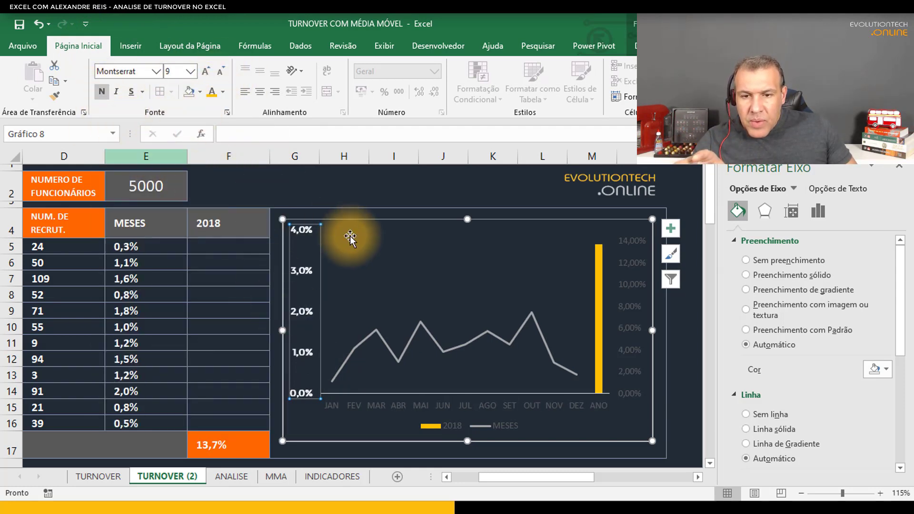
left_click(216, 69)
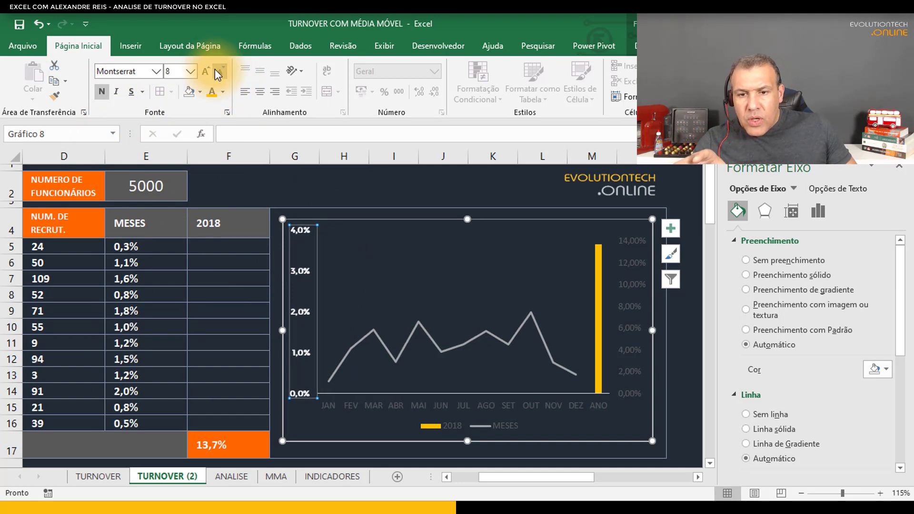
left_click(215, 70)
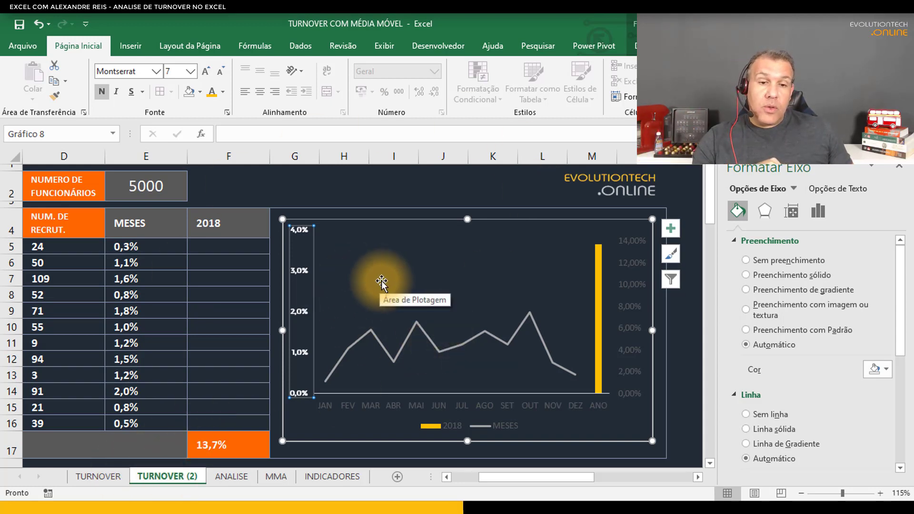
Format the secondary vertical axis labels in white Montserrat at size 8
left_click(629, 264)
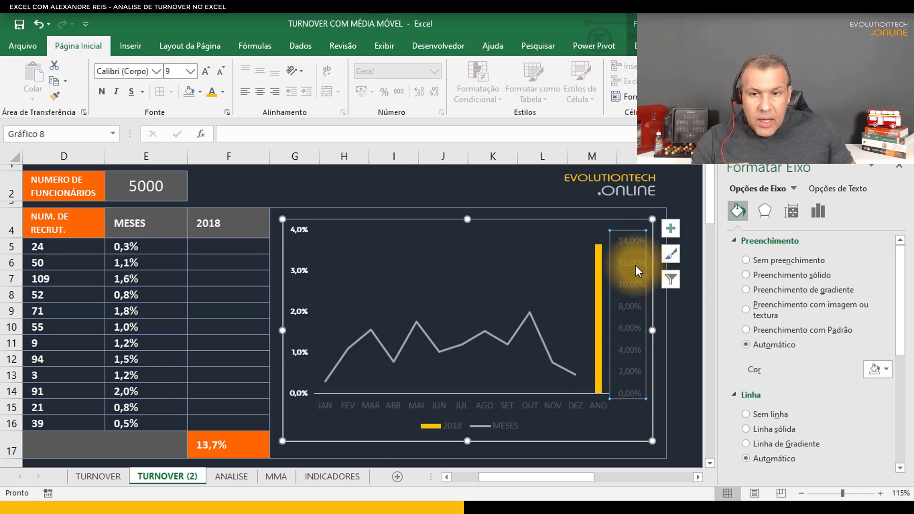
left_click(223, 94)
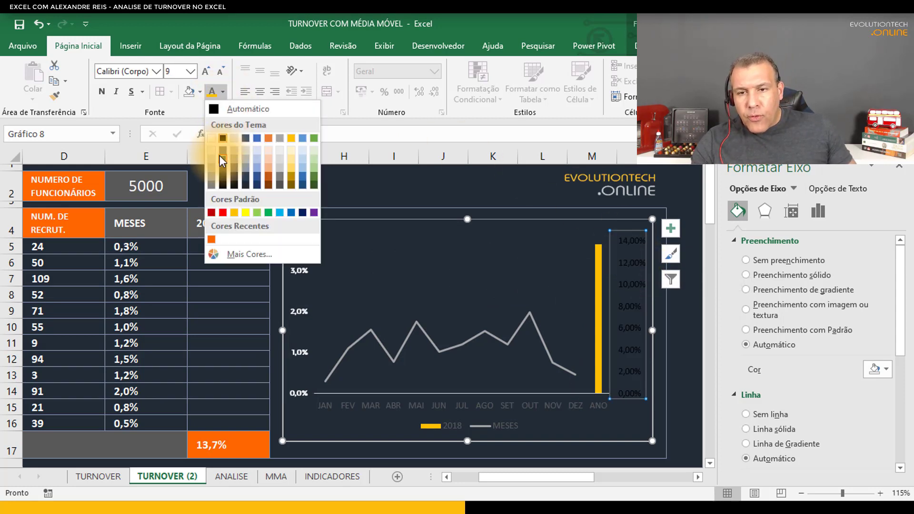
left_click(204, 103)
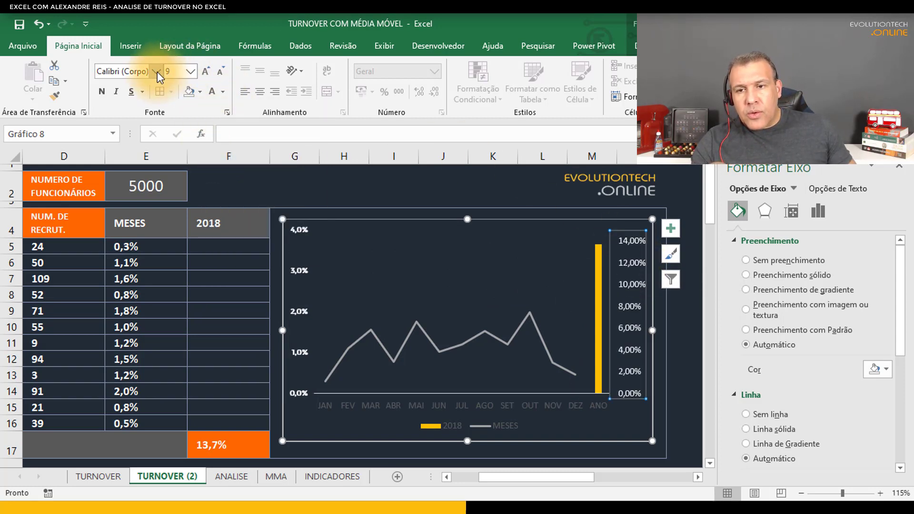
left_click(156, 71)
left_click(119, 152)
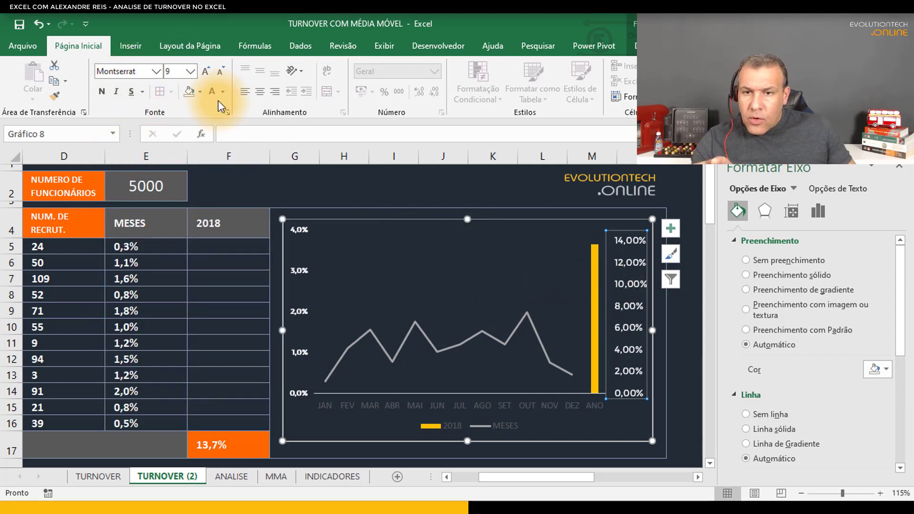
left_click(221, 72)
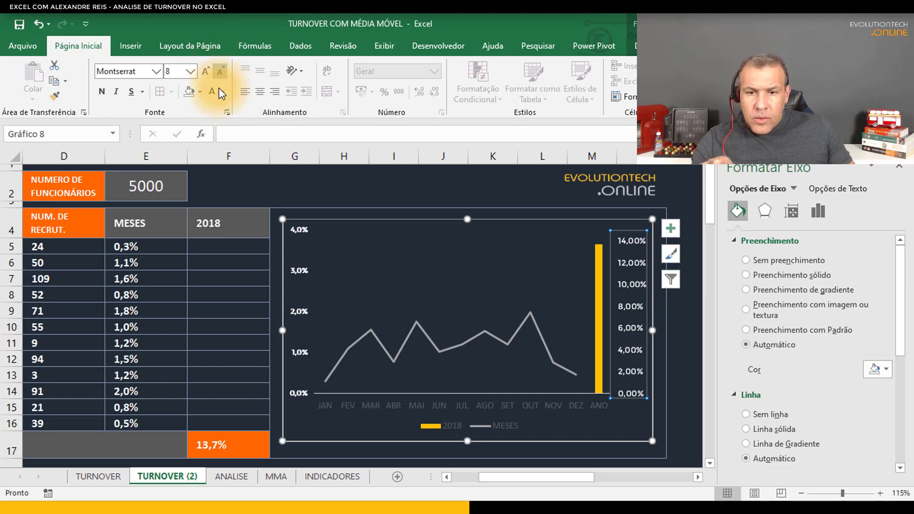
Remove the bold formatting from the primary vertical axis labels
left_click(322, 275)
left_click(301, 270)
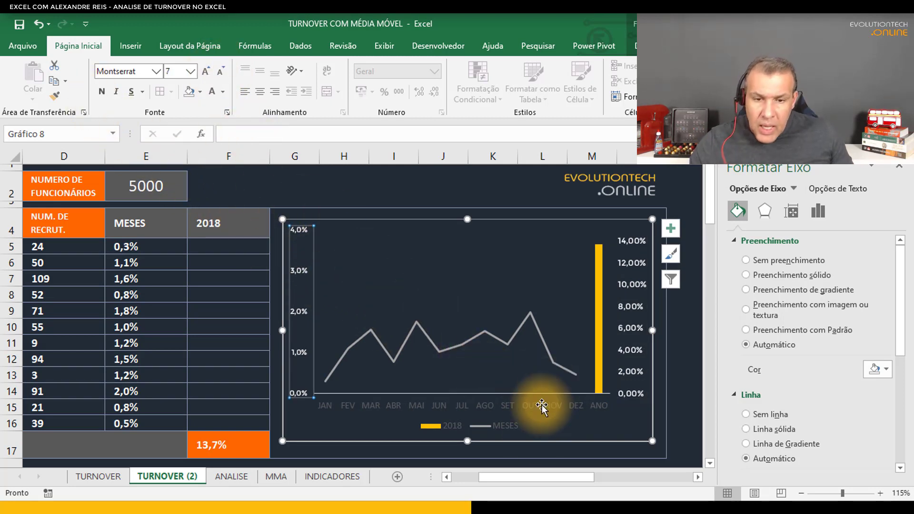
Make the month labels on the chart's horizontal axis white and bold
left_click(438, 407)
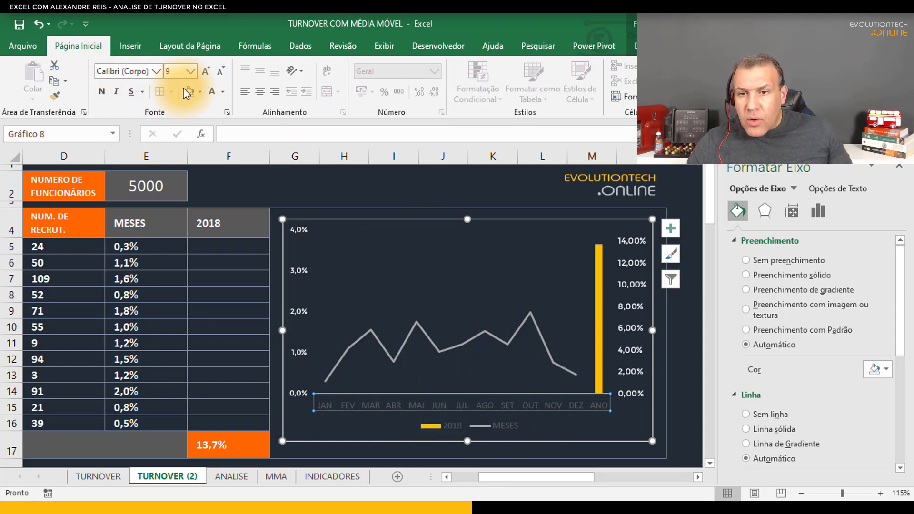
left_click(211, 90)
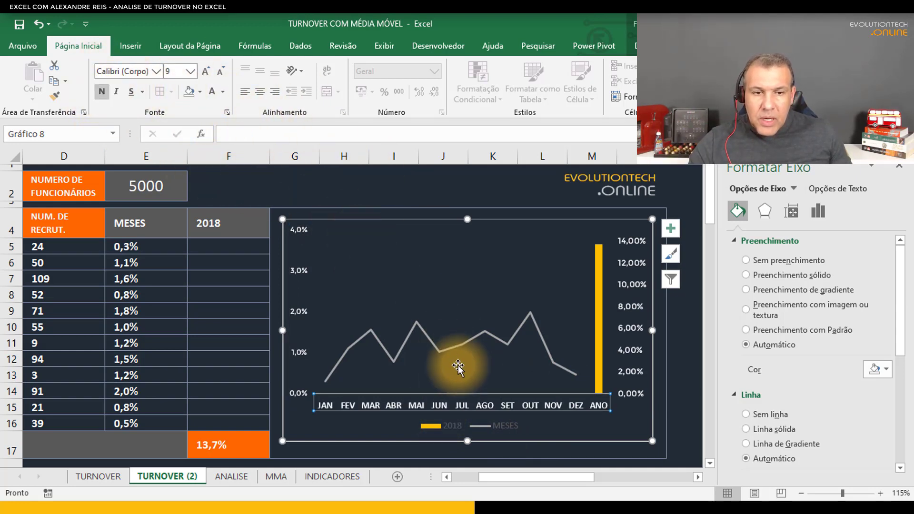
left_click(682, 392)
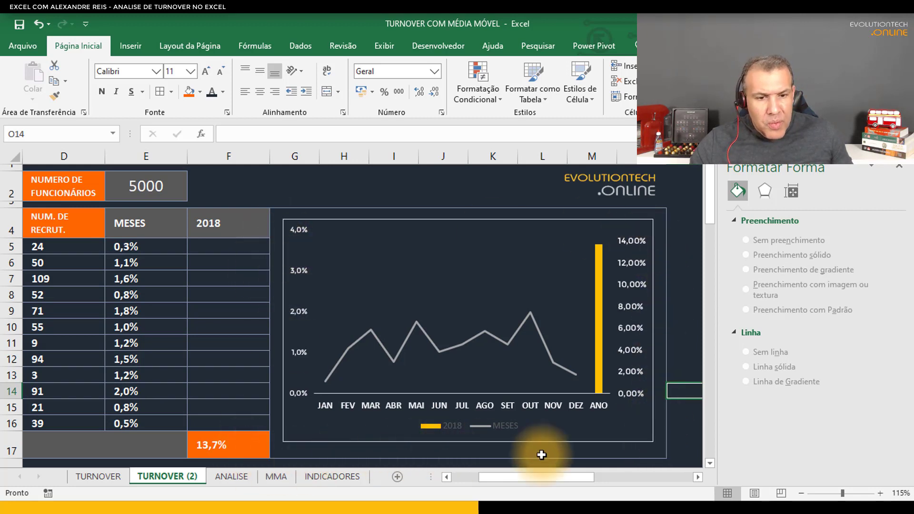
Remove the outline from the chart area of the turnover chart
left_click(649, 222)
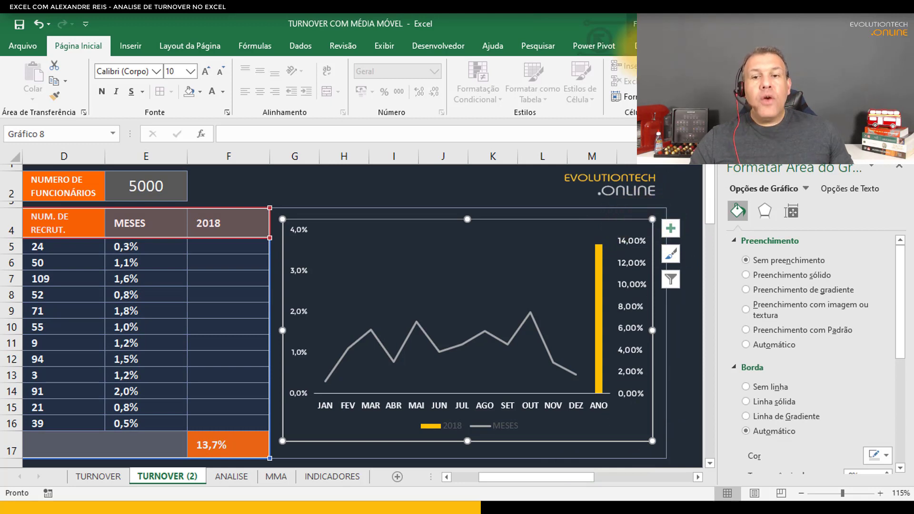
left_click(698, 46)
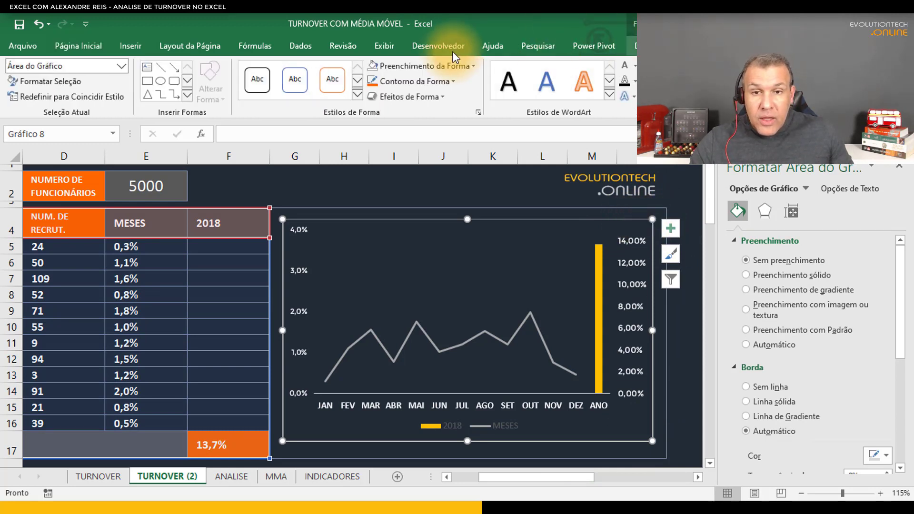
left_click(403, 82)
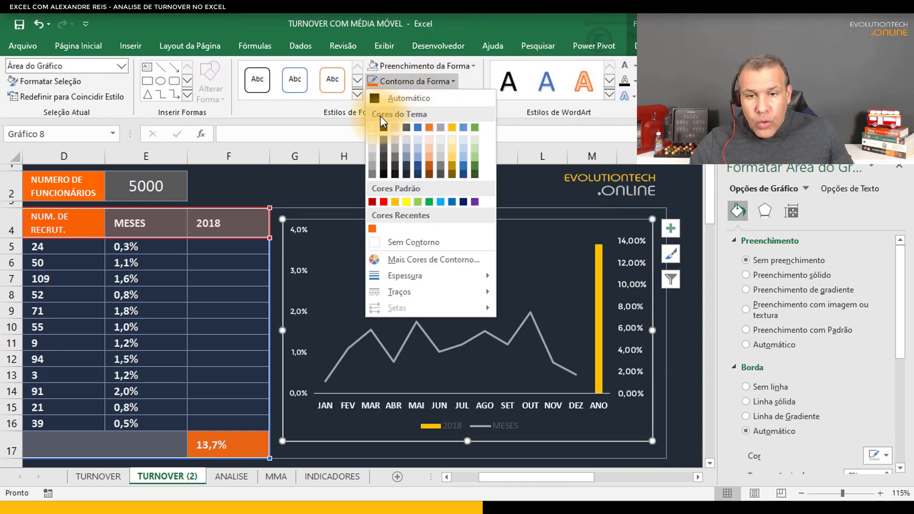
left_click(403, 241)
left_click(701, 192)
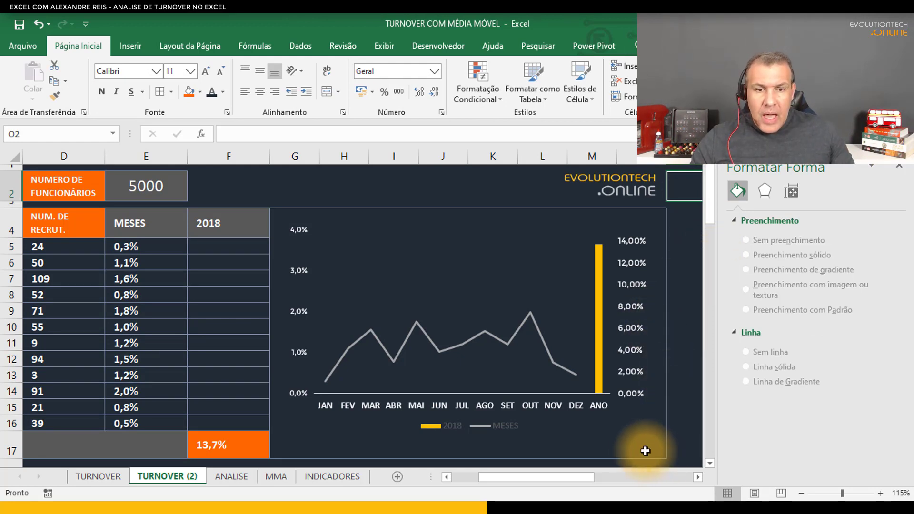
Place the chart legend at the top of the chart
left_click(634, 229)
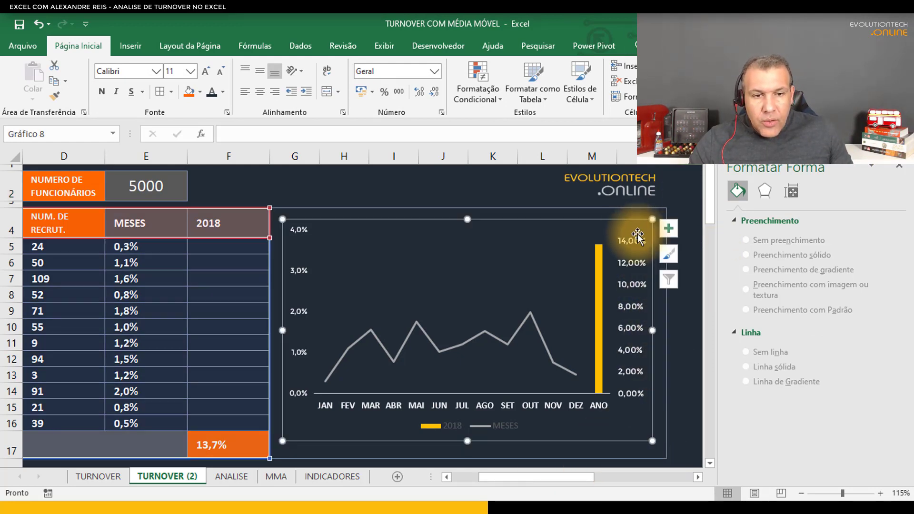
left_click(671, 229)
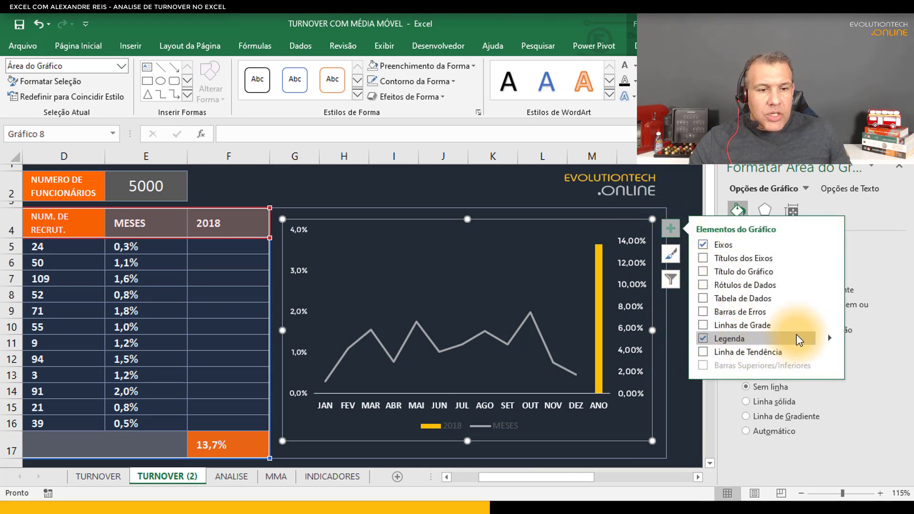
left_click(829, 339)
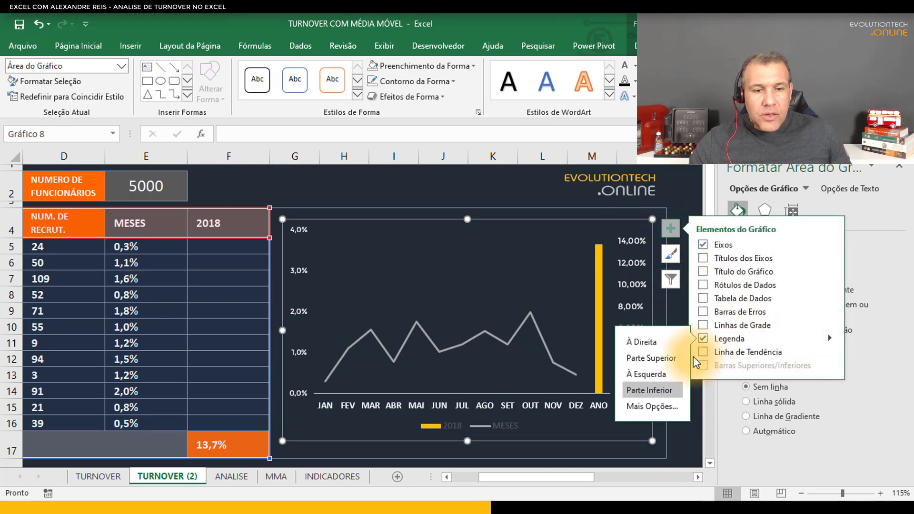
left_click(651, 358)
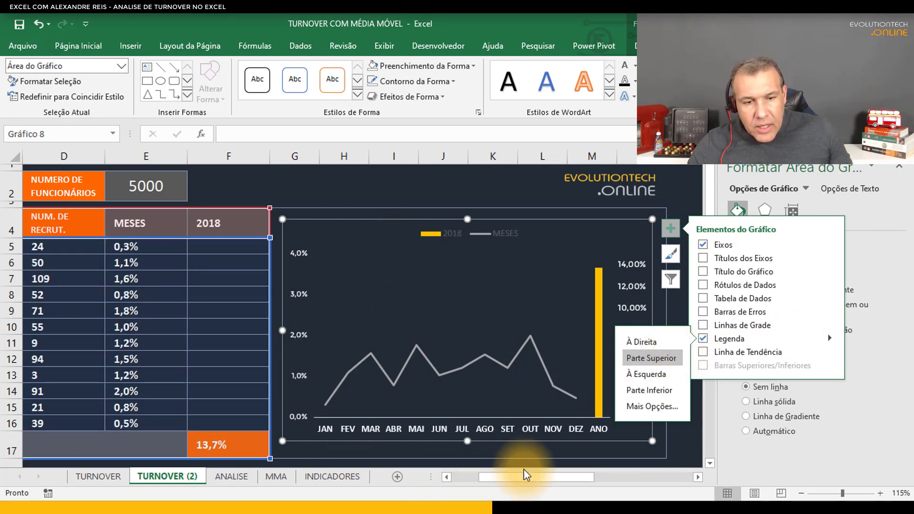
left_click(685, 445)
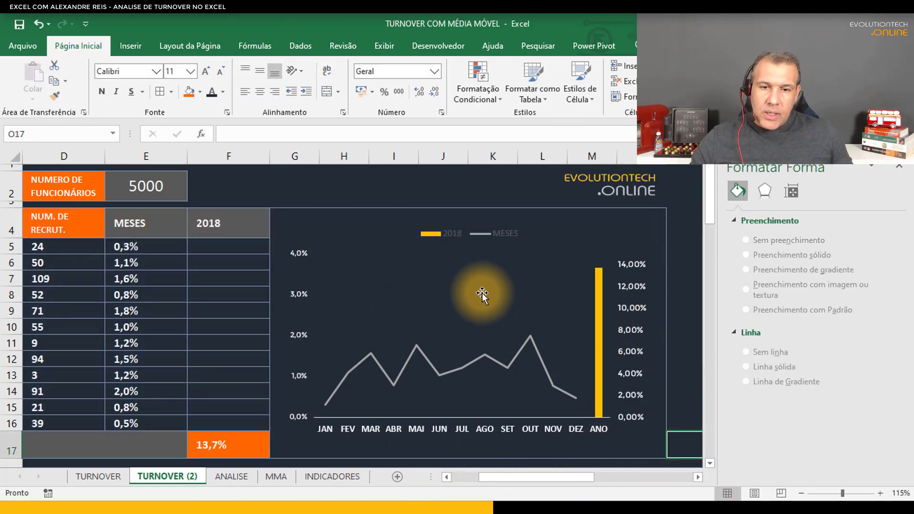
Make the chart's legend text white
left_click(509, 232)
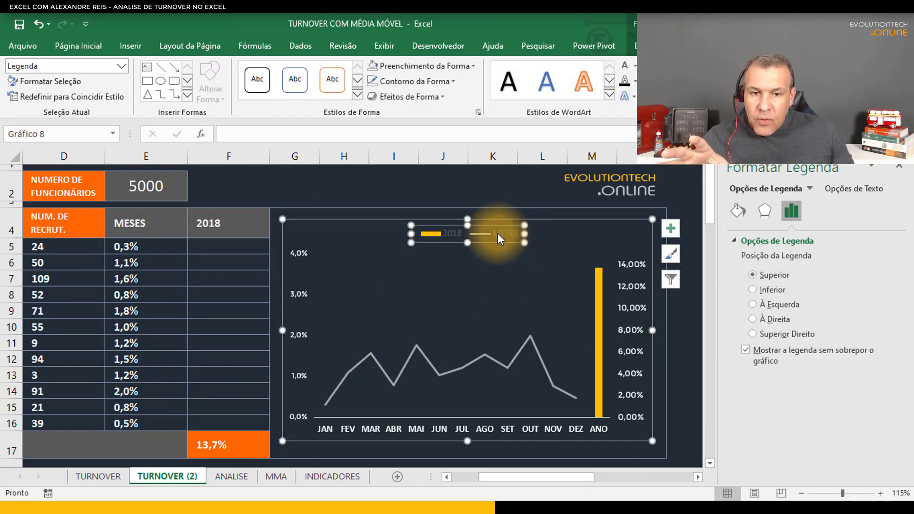
left_click(79, 46)
left_click(79, 43)
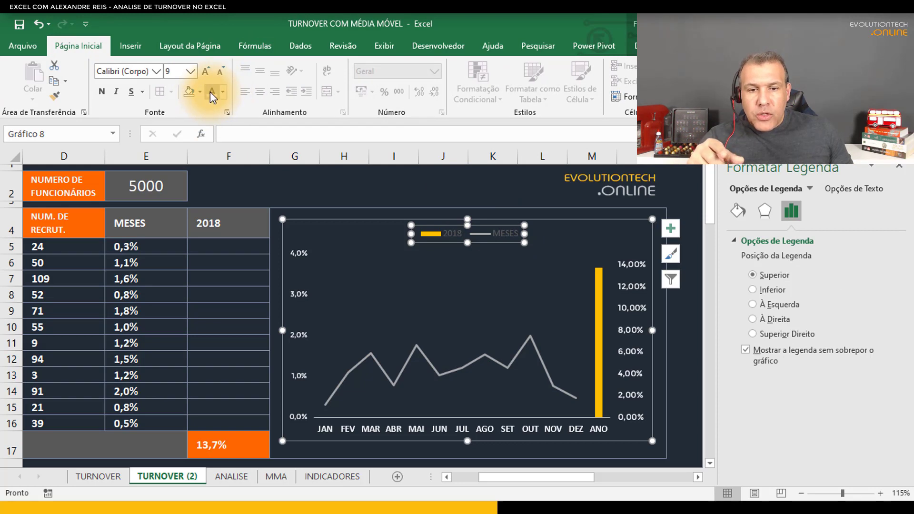
left_click(210, 91)
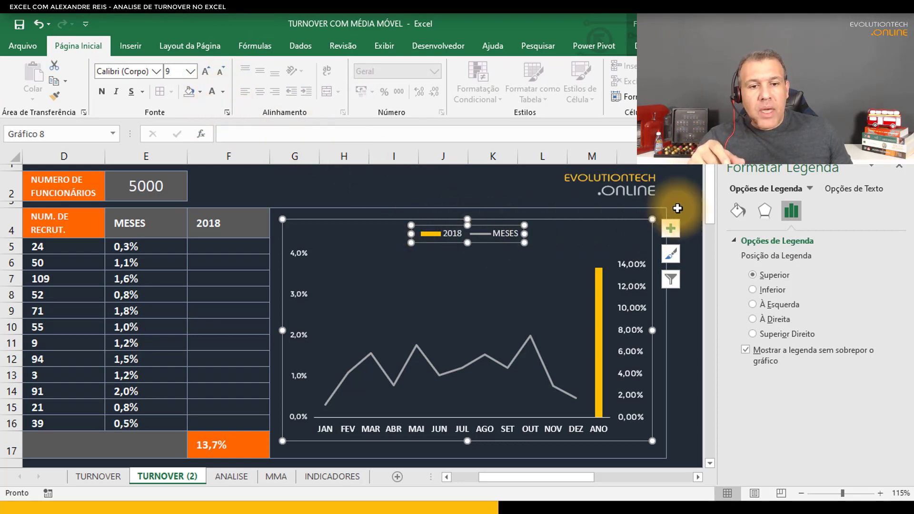
left_click(685, 188)
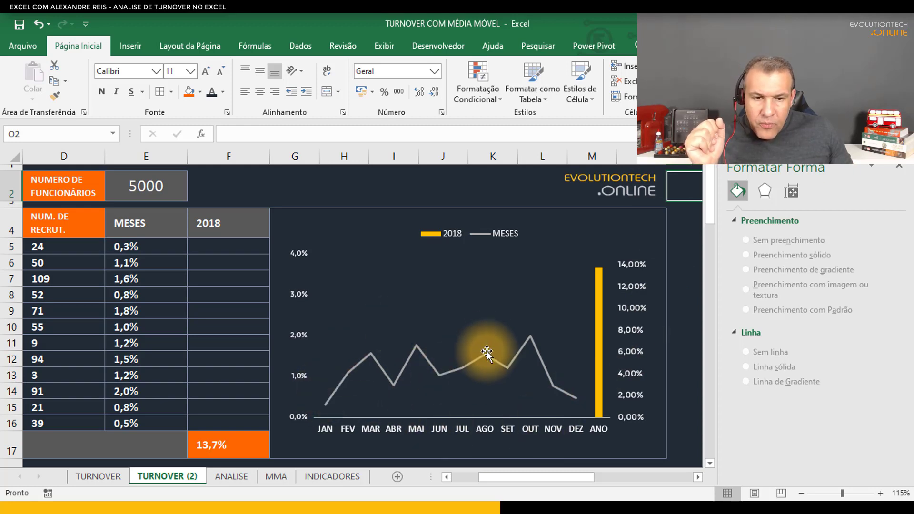
Recolor the MESES line series with a light grey shade of the white theme color
left_click(521, 349)
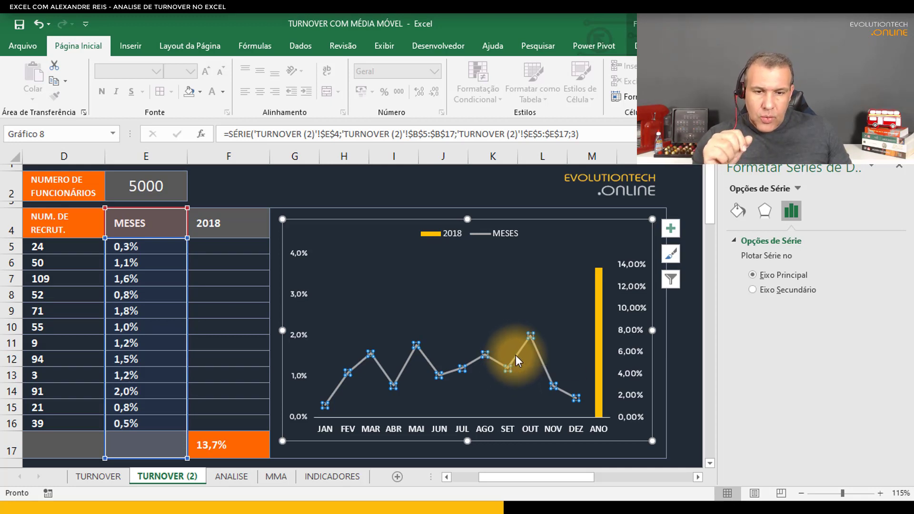
left_click(515, 355)
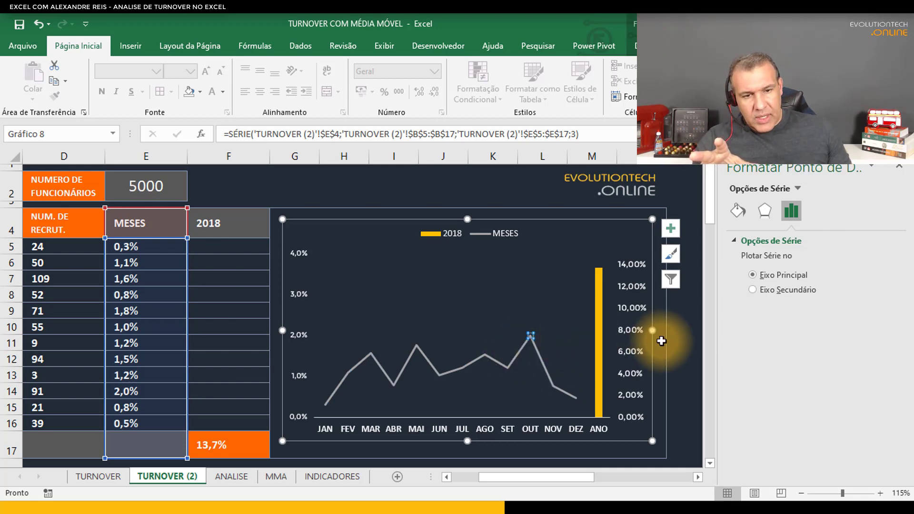
left_click(680, 357)
left_click(521, 350)
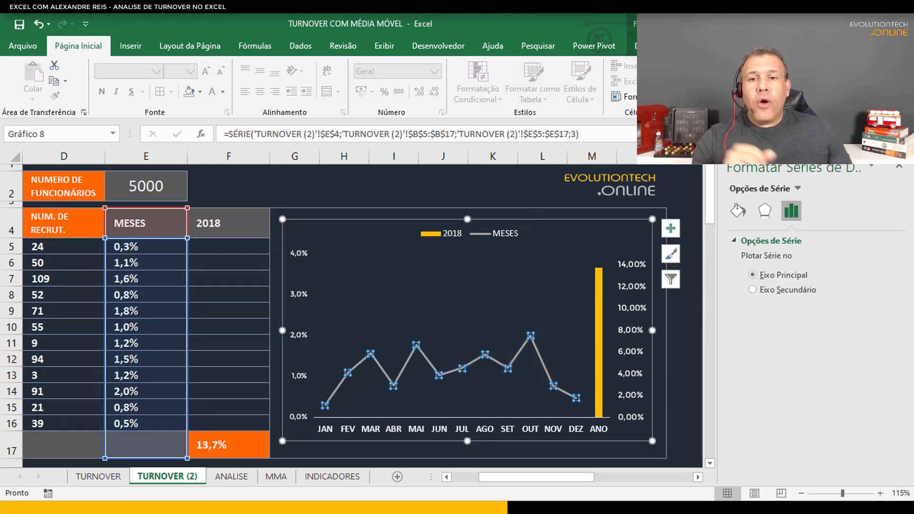
left_click(696, 46)
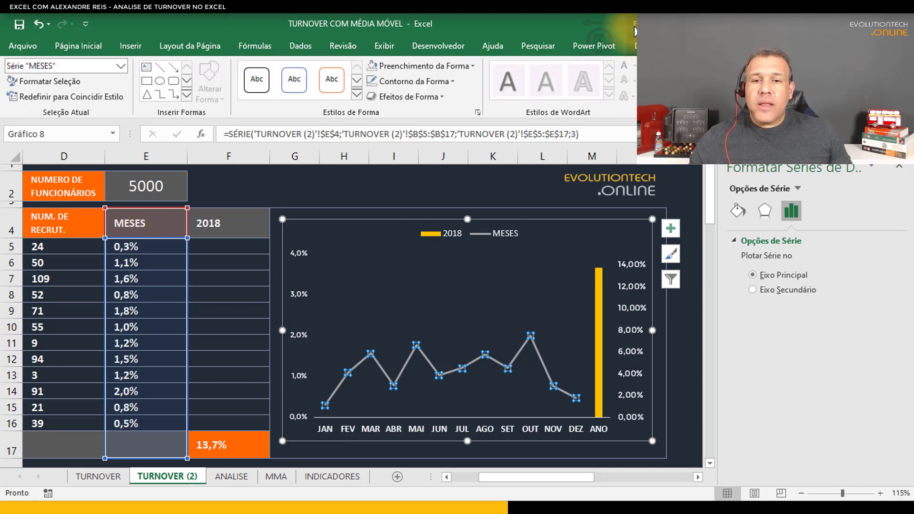
left_click(432, 82)
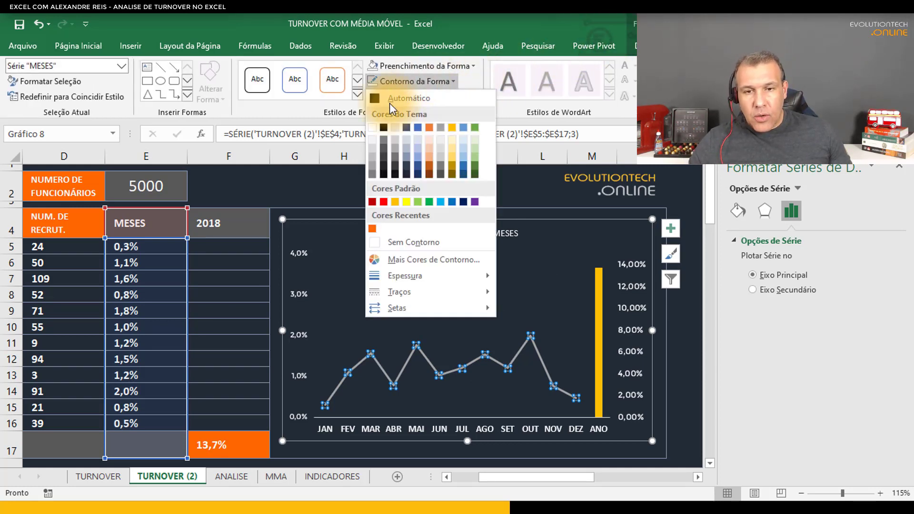
left_click(371, 141)
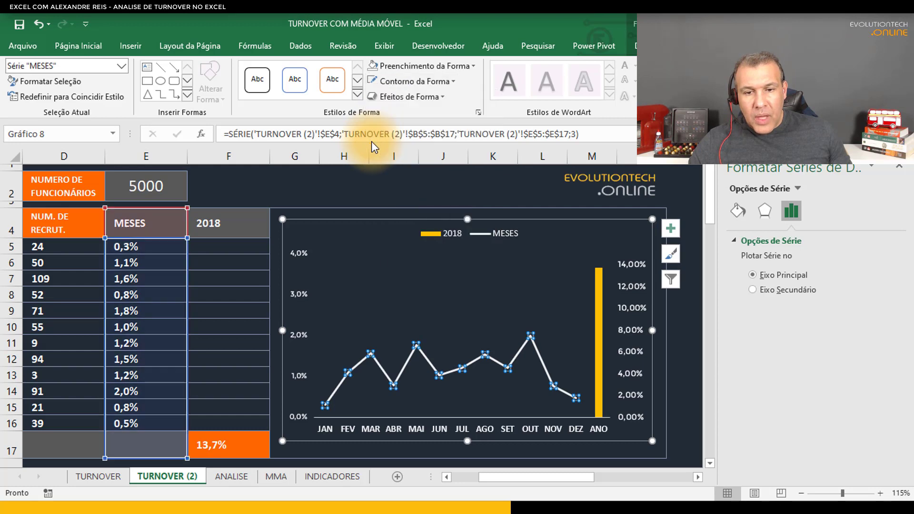
left_click(410, 65)
left_click(400, 66)
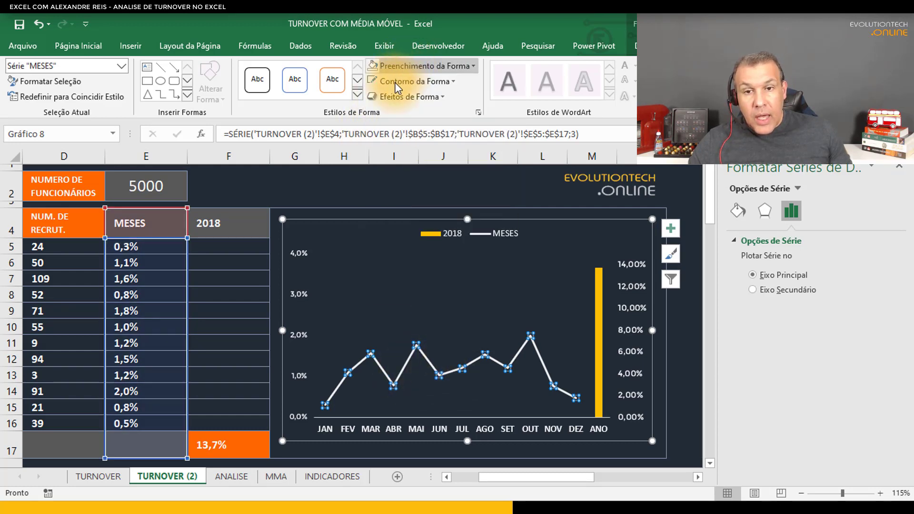
left_click(395, 84)
left_click(372, 147)
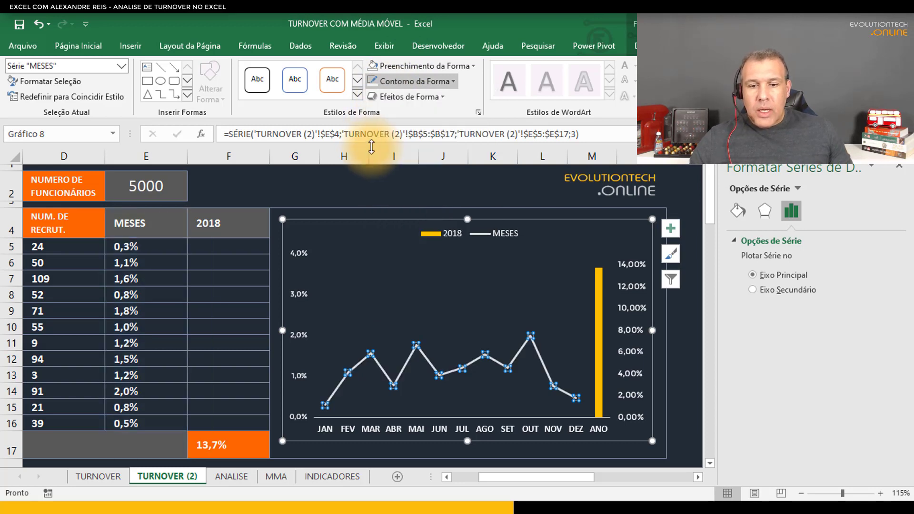
left_click(406, 349)
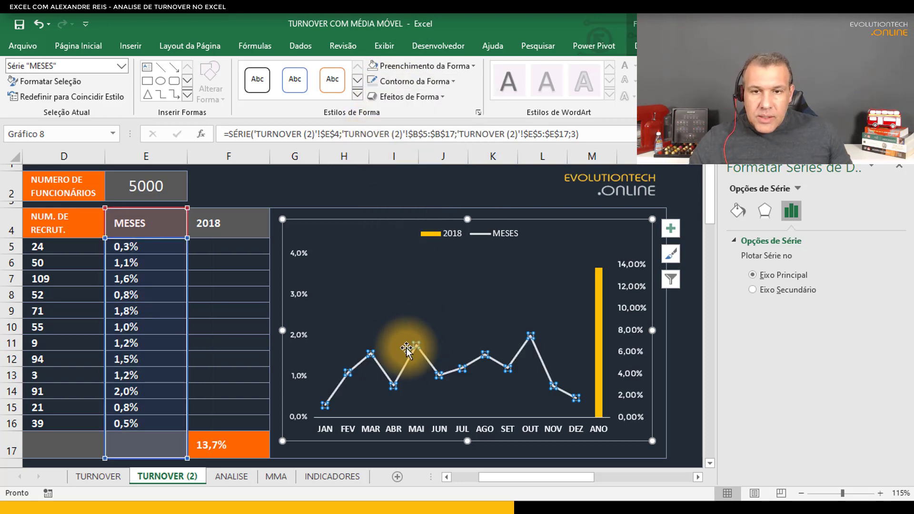
Thin the MESES line series to a weight of 1 pt
left_click(432, 83)
mouse_move(451, 277)
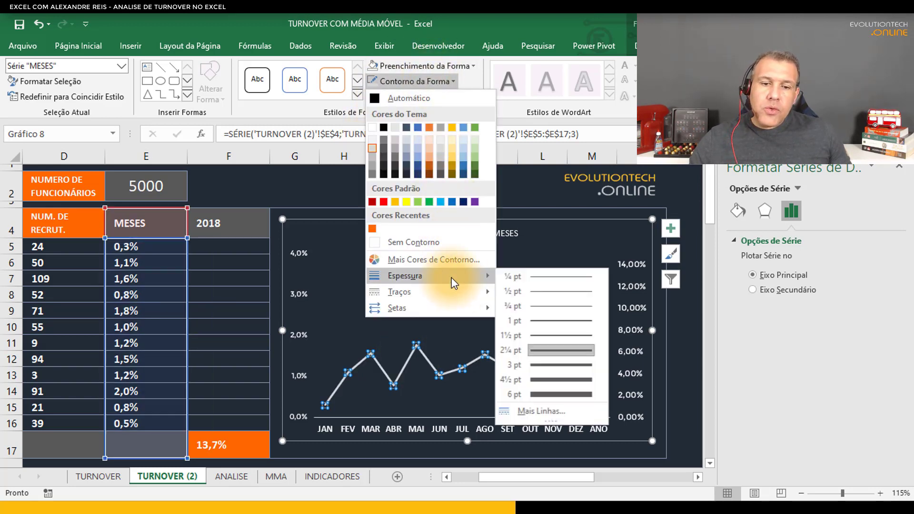
left_click(578, 327)
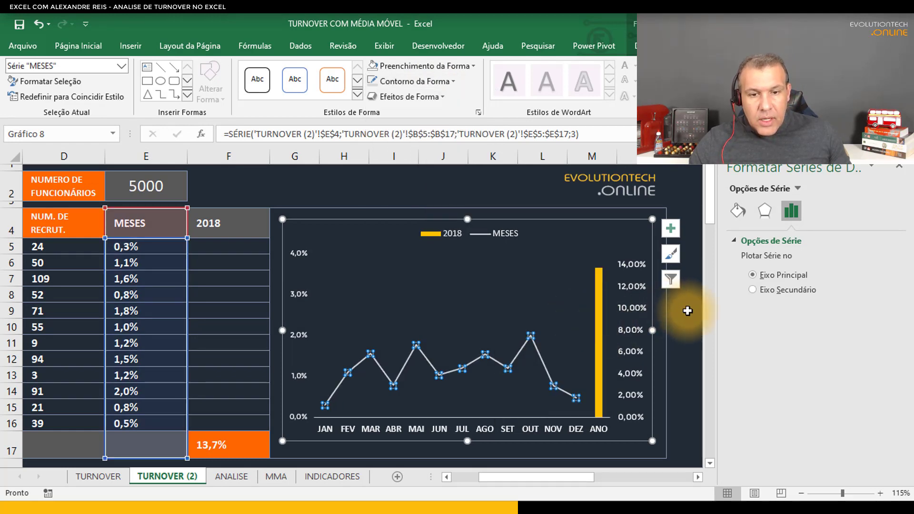
left_click(686, 311)
left_click(604, 282)
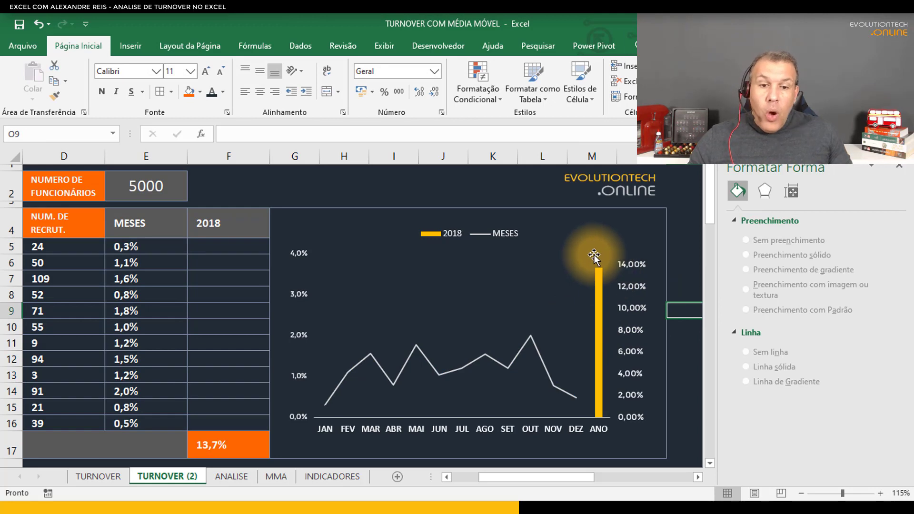
Add data labels above the points of the MESES line series
left_click(543, 363)
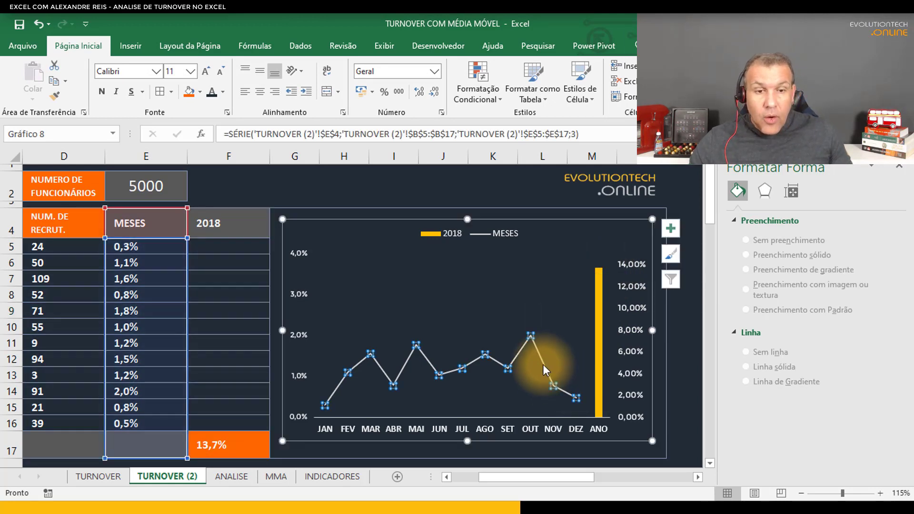
left_click(673, 227)
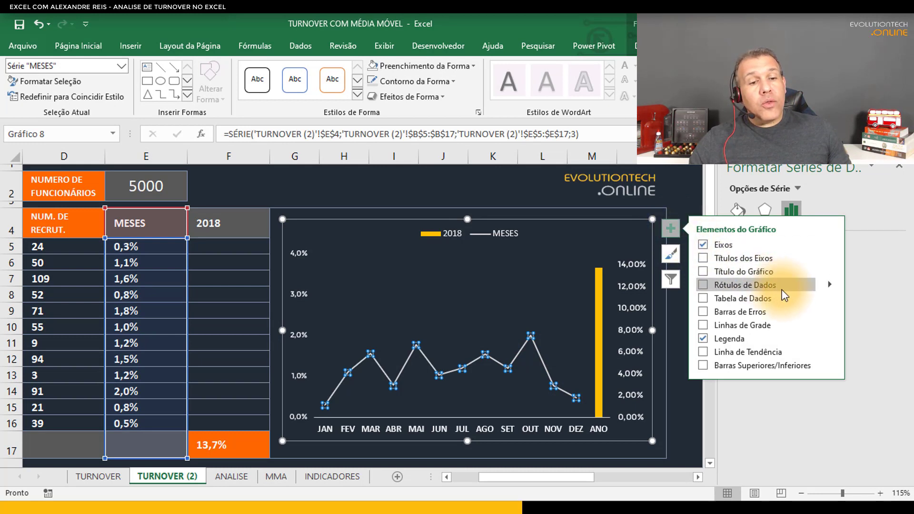
left_click(829, 286)
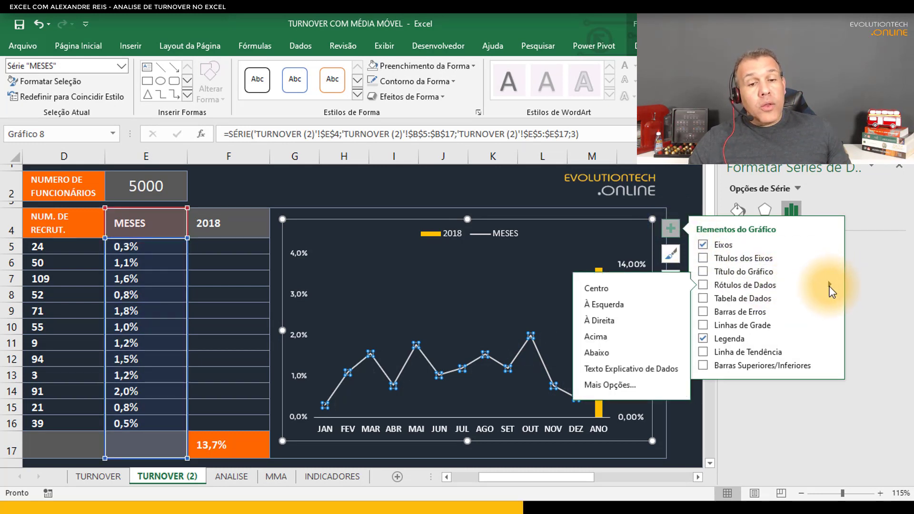
left_click(589, 338)
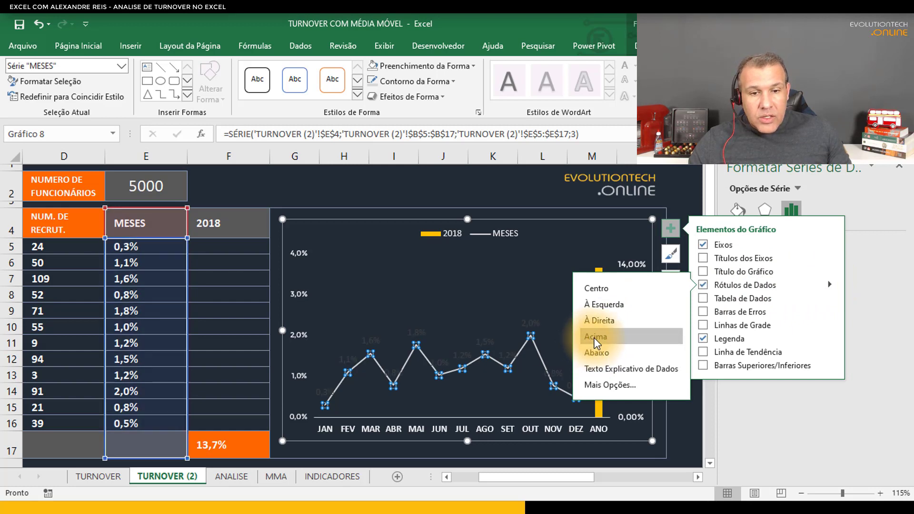
left_click(686, 422)
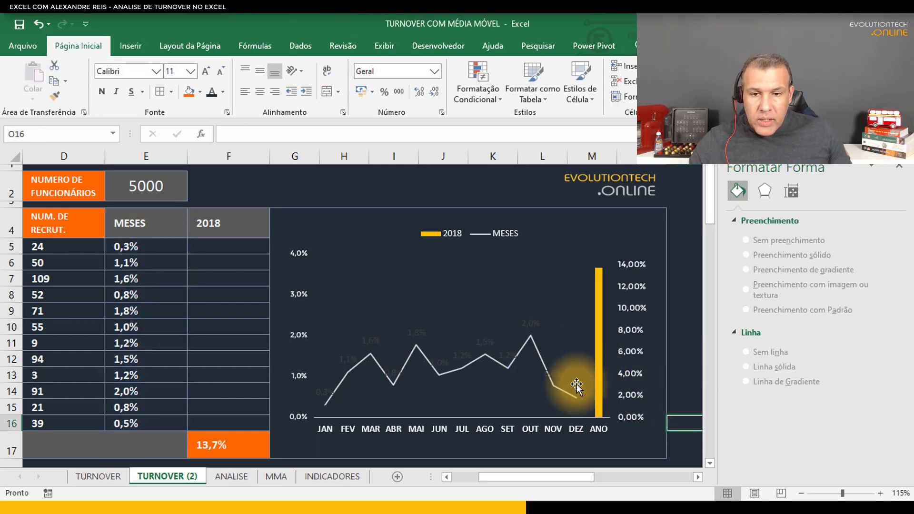
Color the MESES data labels with the standard golden orange
left_click(533, 328)
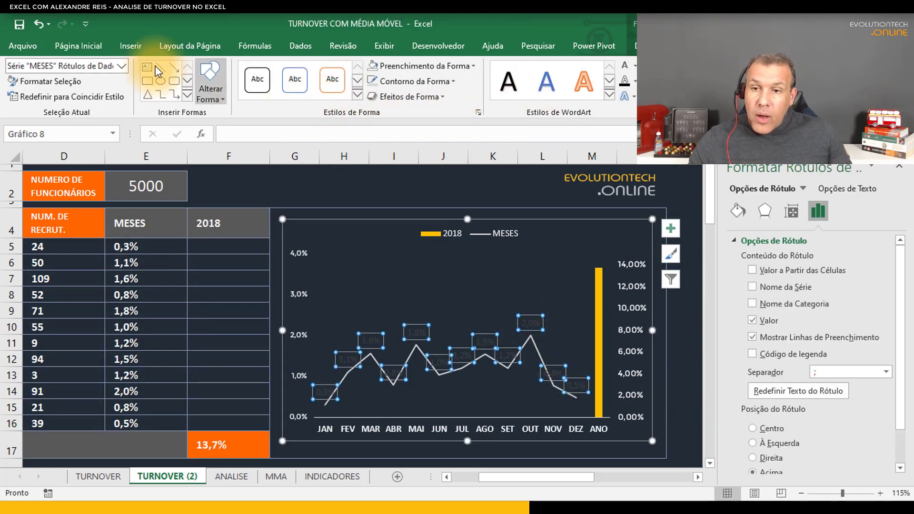
left_click(87, 39)
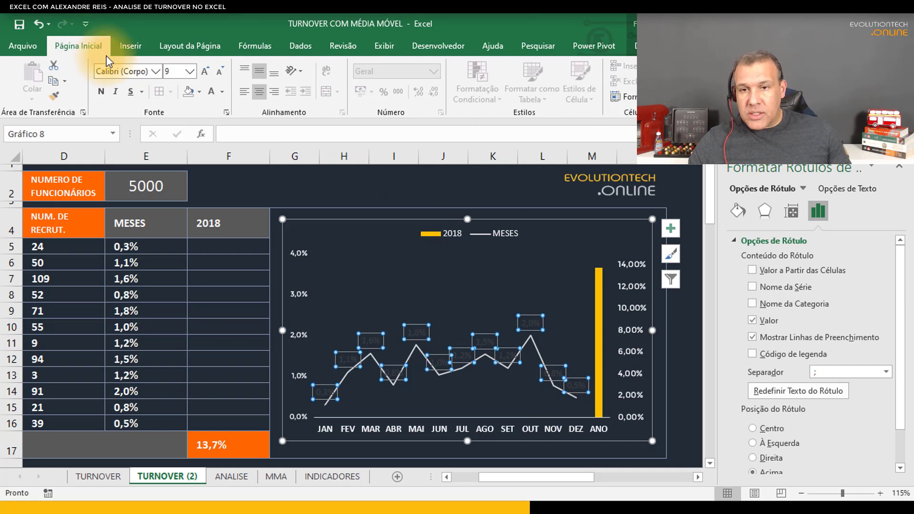
left_click(222, 93)
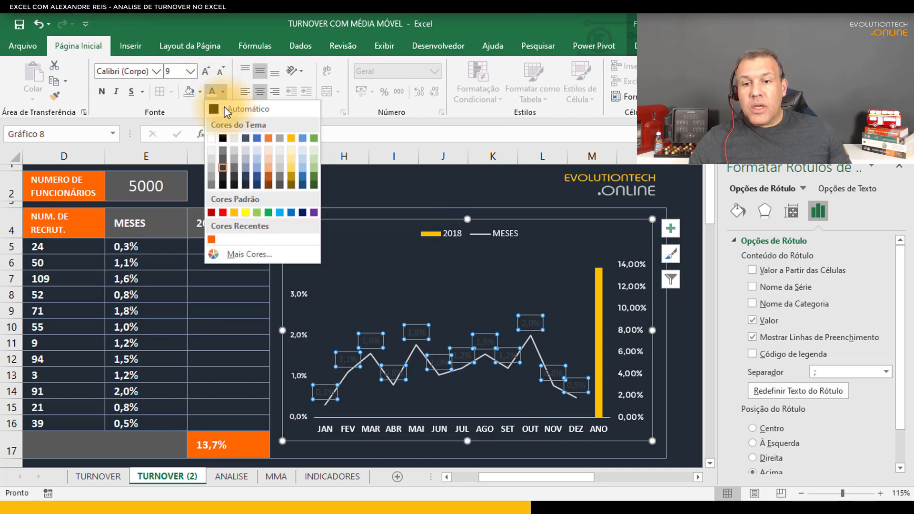
left_click(235, 212)
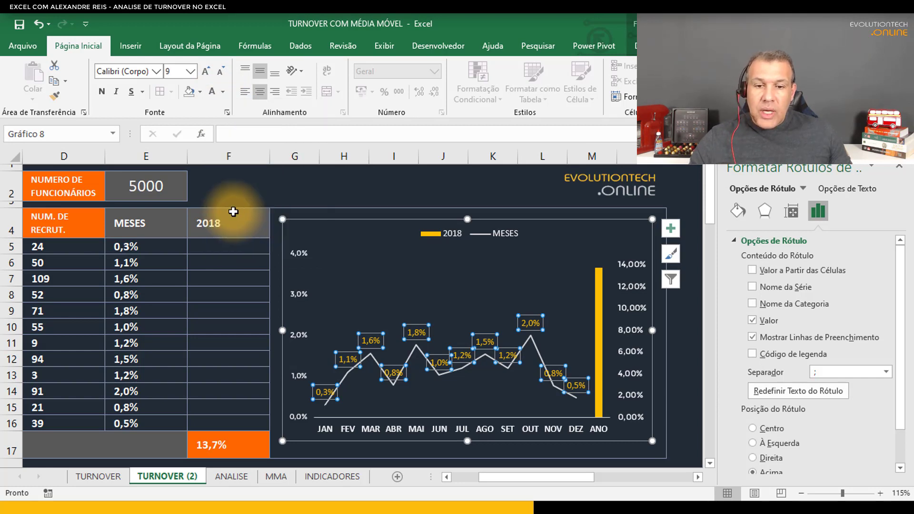
left_click(678, 422)
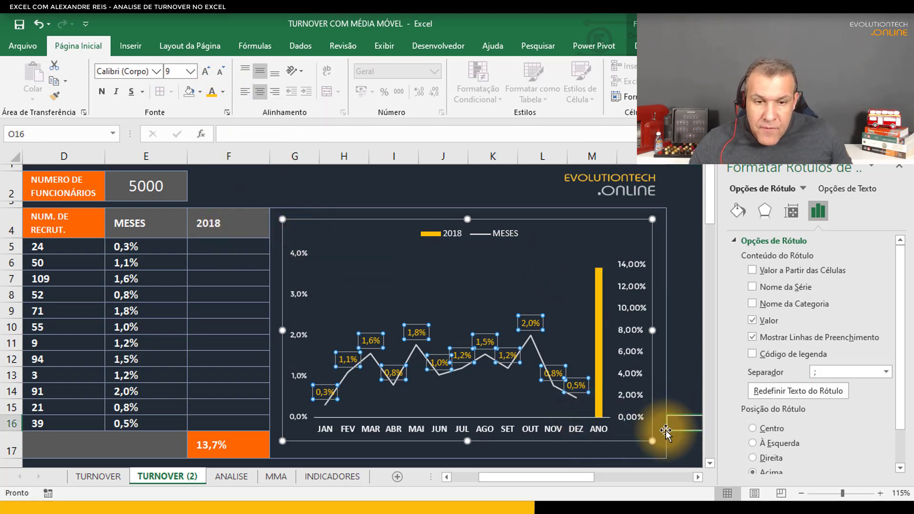
Make the MESES line's data labels bold and reduce their font size to 8
left_click(540, 357)
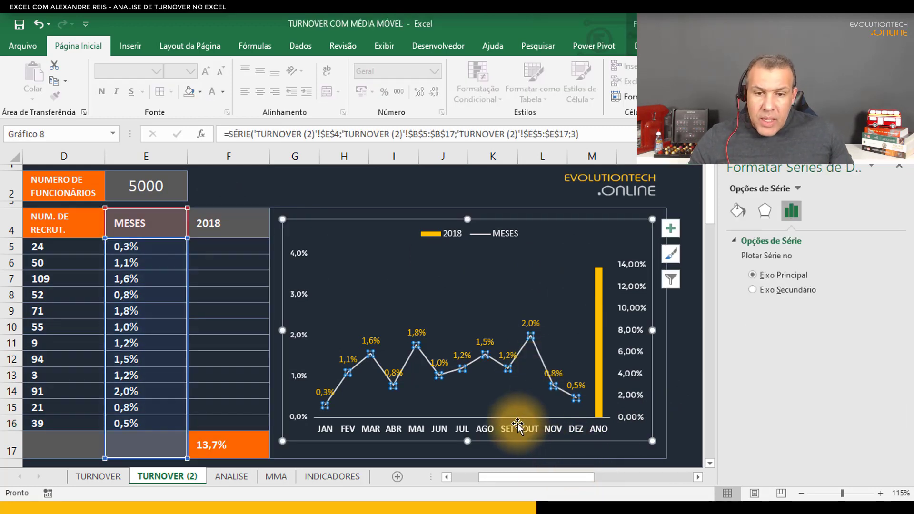
left_click(415, 333)
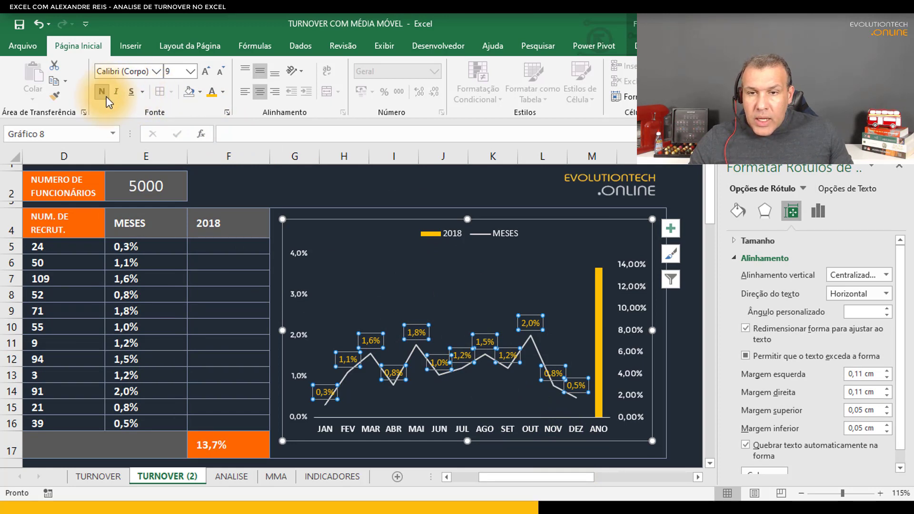
left_click(106, 95)
left_click(222, 74)
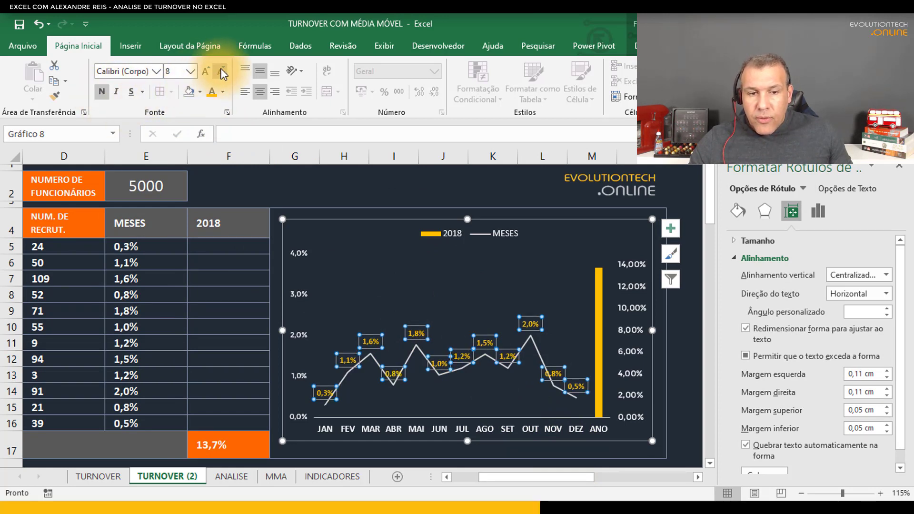
left_click(684, 316)
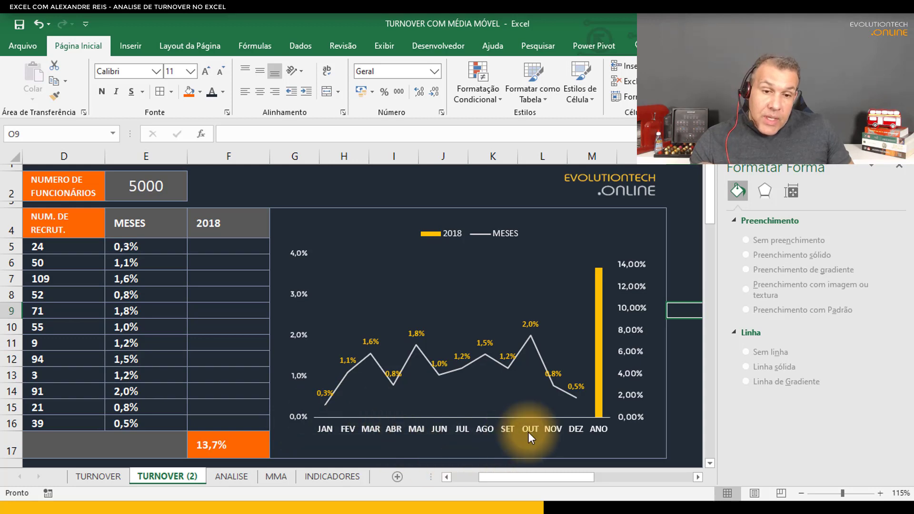
Add a data label at the outside end (Extremidade Externa) of the 2018 column
left_click(601, 316)
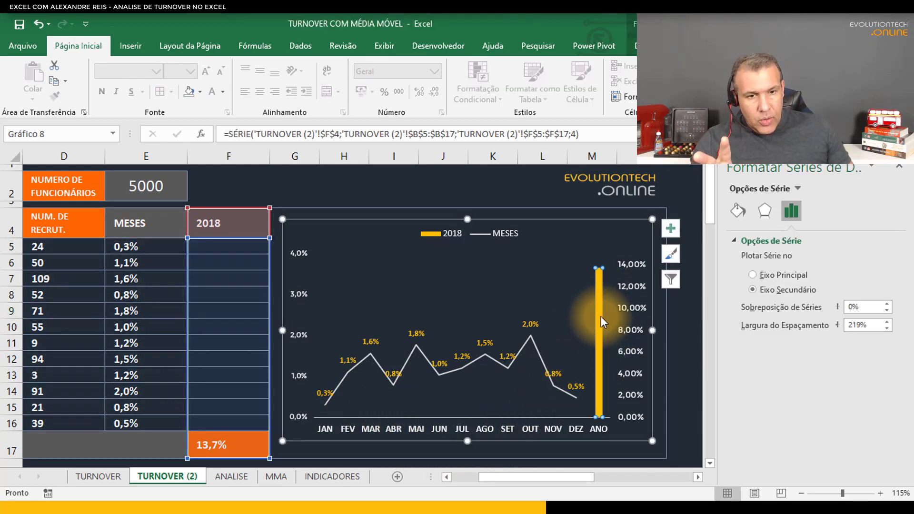
left_click(673, 227)
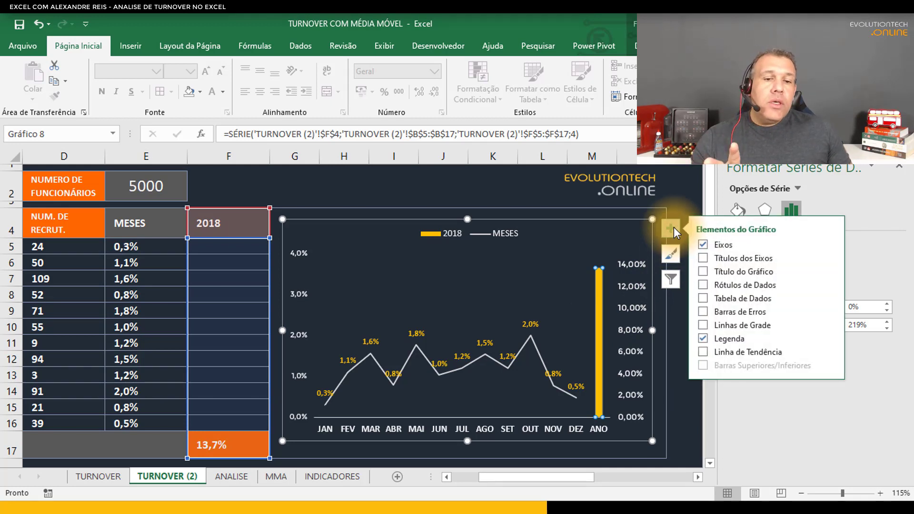
left_click(828, 285)
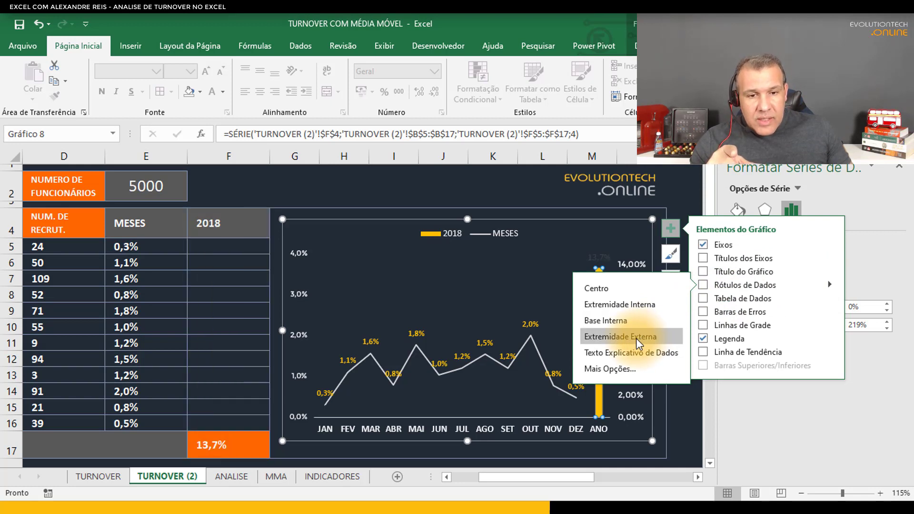
left_click(635, 338)
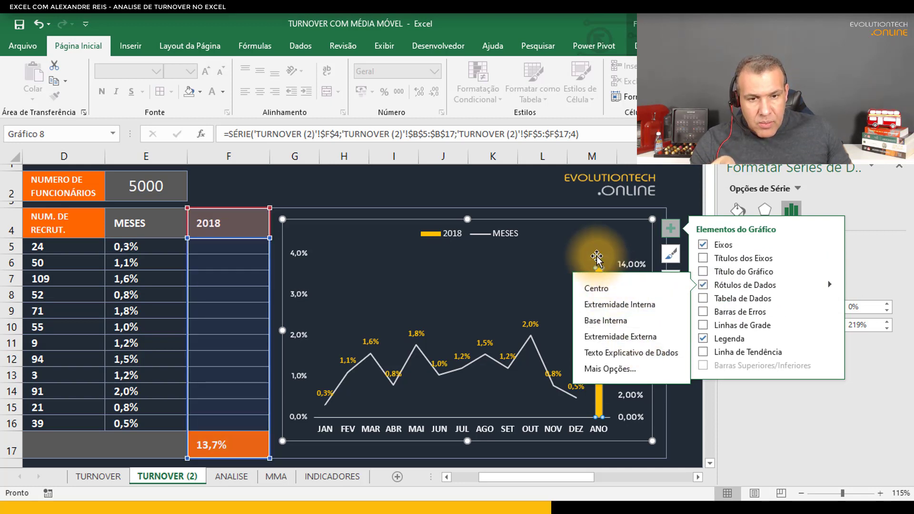
left_click(685, 421)
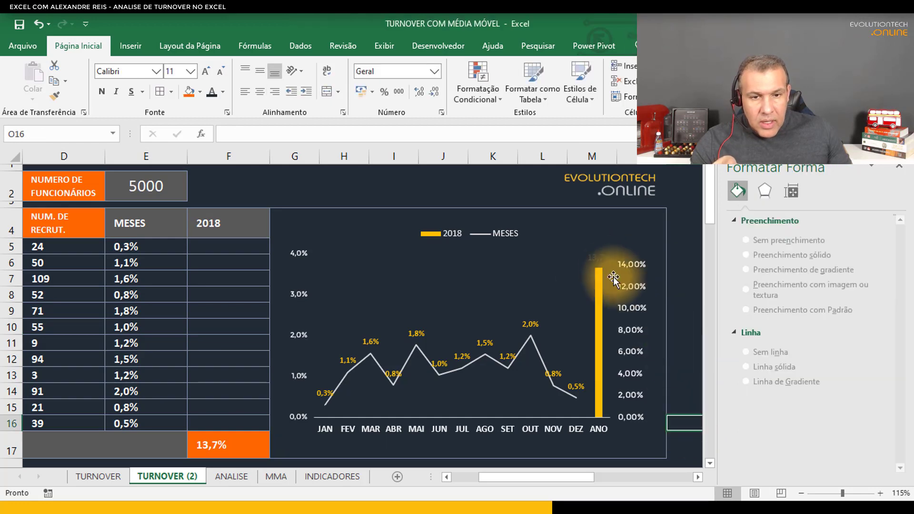
Format the 2018 column's data label as bold, font size 8, in a light grey shade of the white theme color
left_click(598, 258)
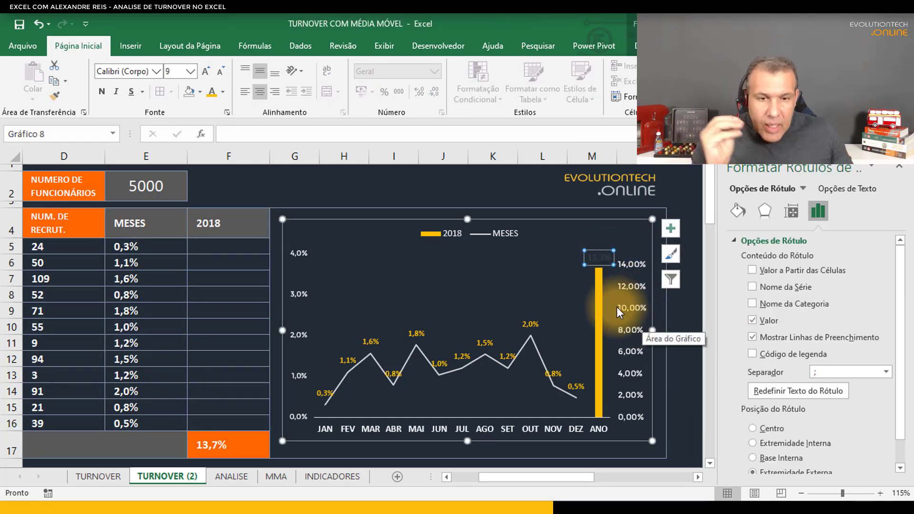
left_click(212, 91)
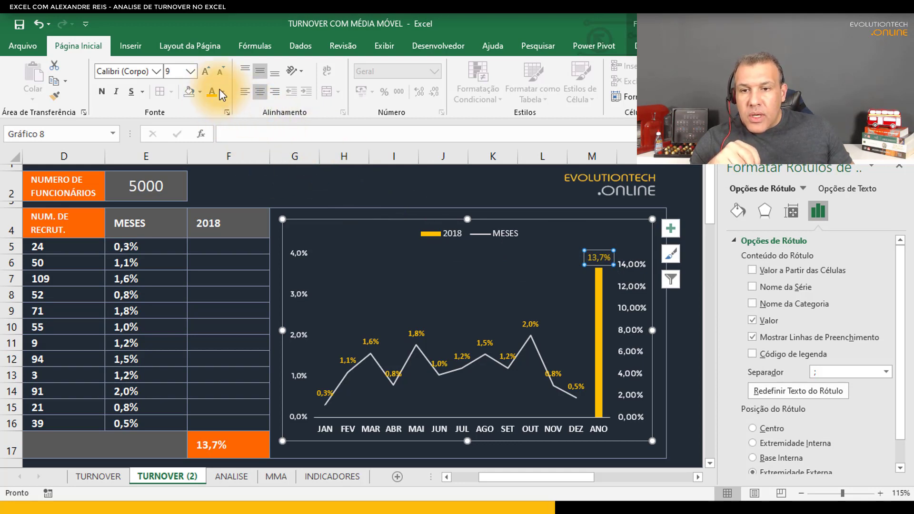
left_click(101, 92)
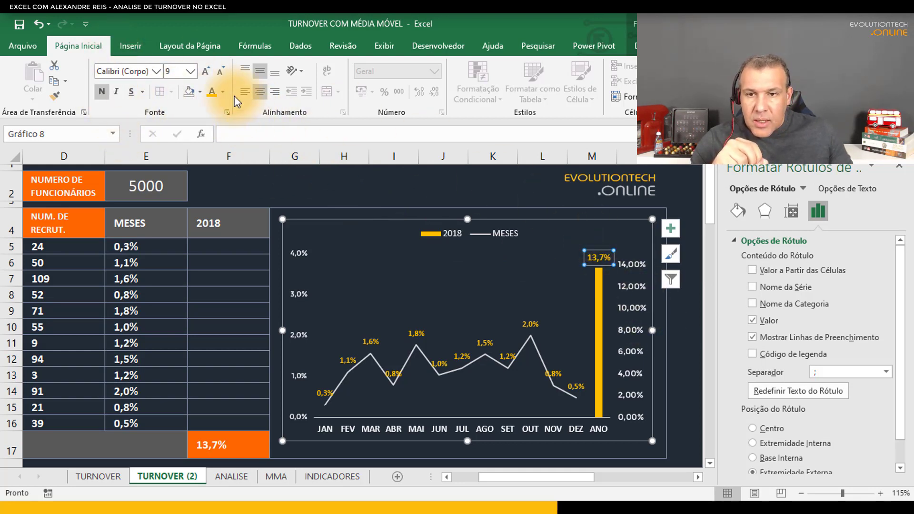
left_click(221, 90)
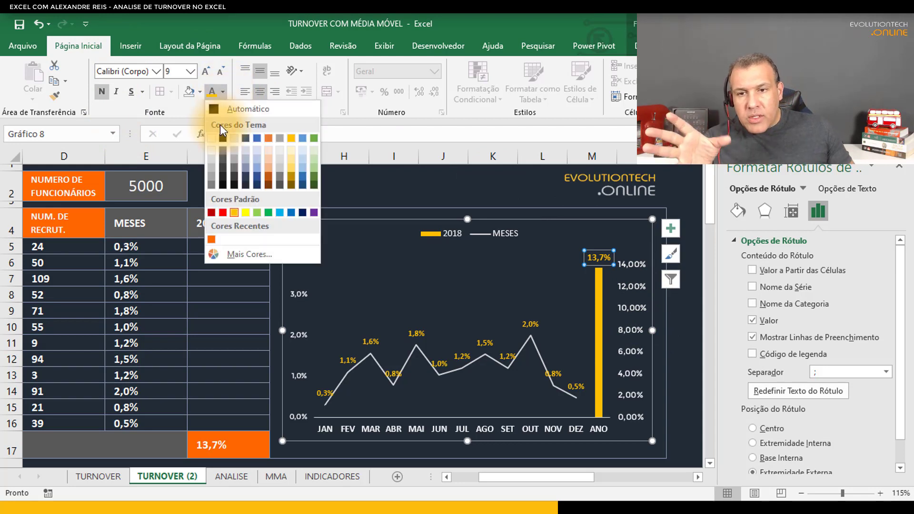
left_click(213, 159)
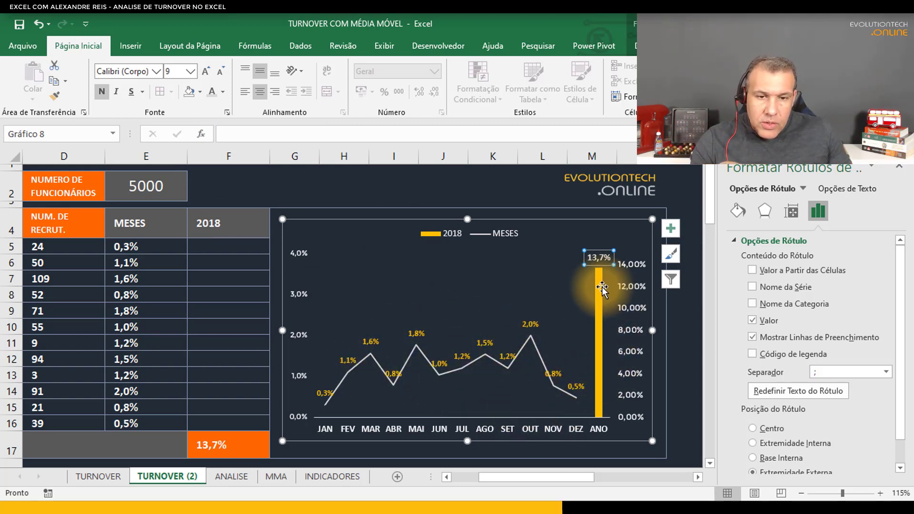
mouse_move(601, 357)
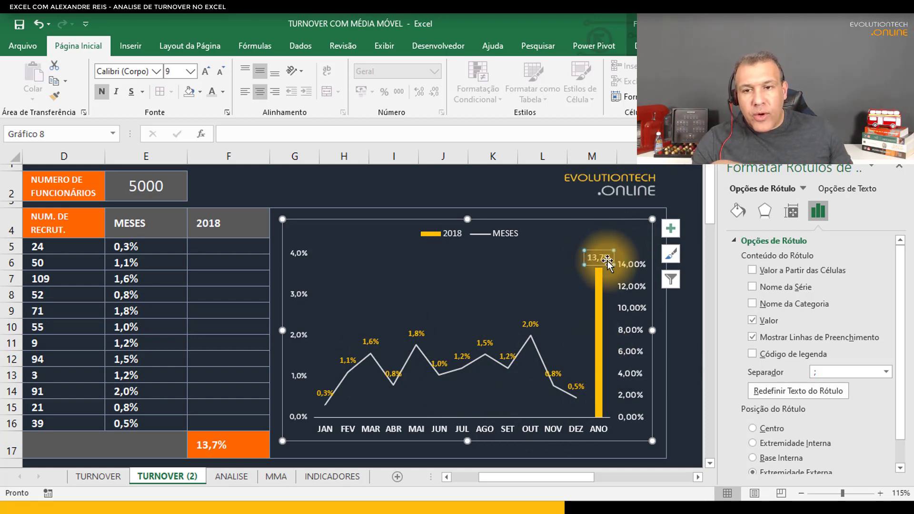
left_click(220, 72)
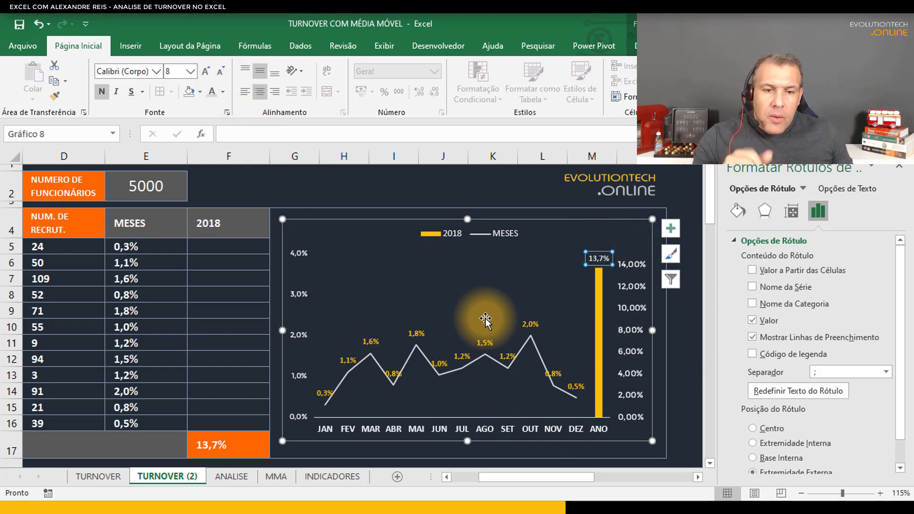
left_click(686, 375)
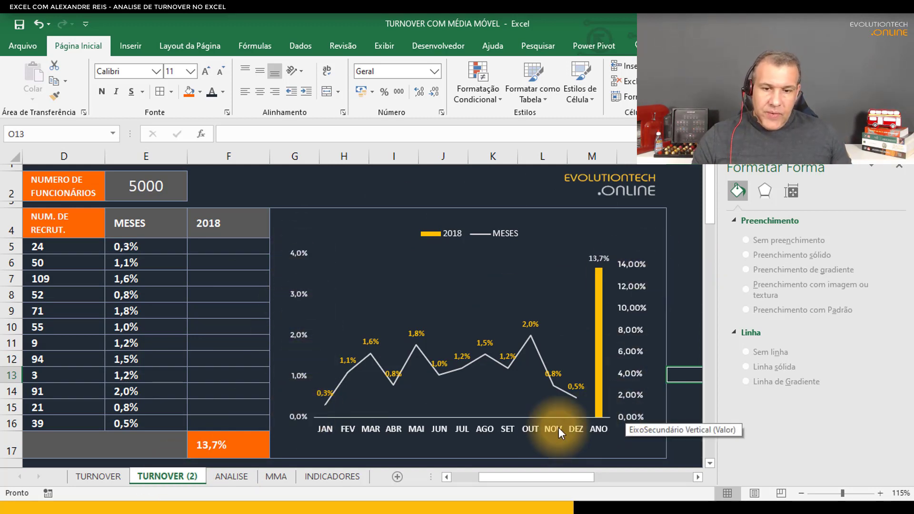
Angle the chart's horizontal axis month labels counterclockwise
left_click(507, 428)
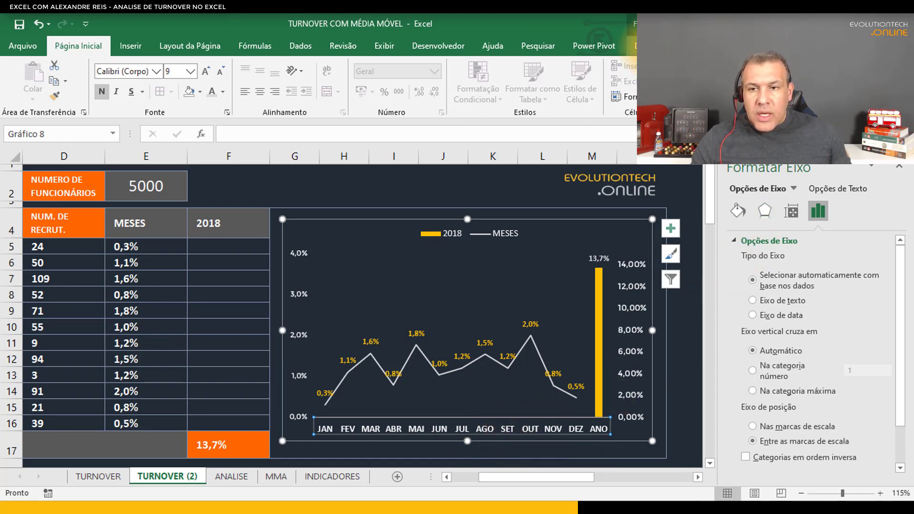
left_click(296, 71)
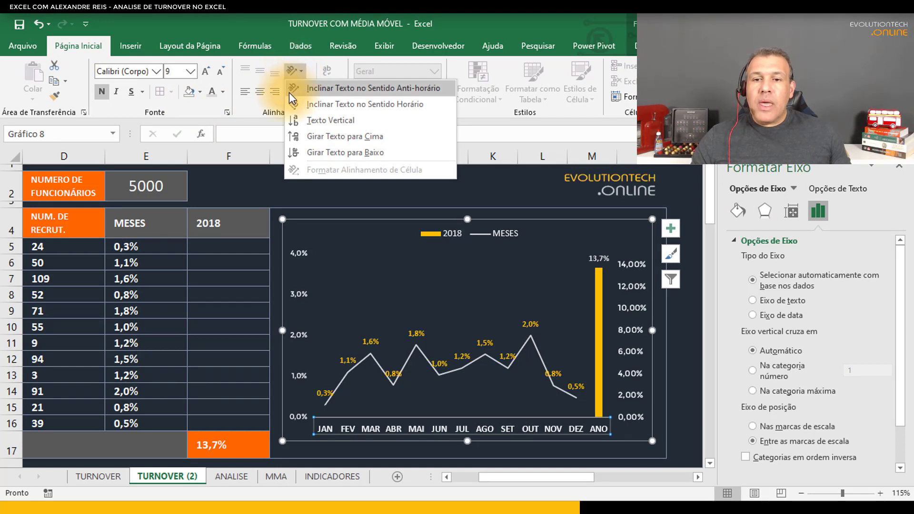
left_click(294, 90)
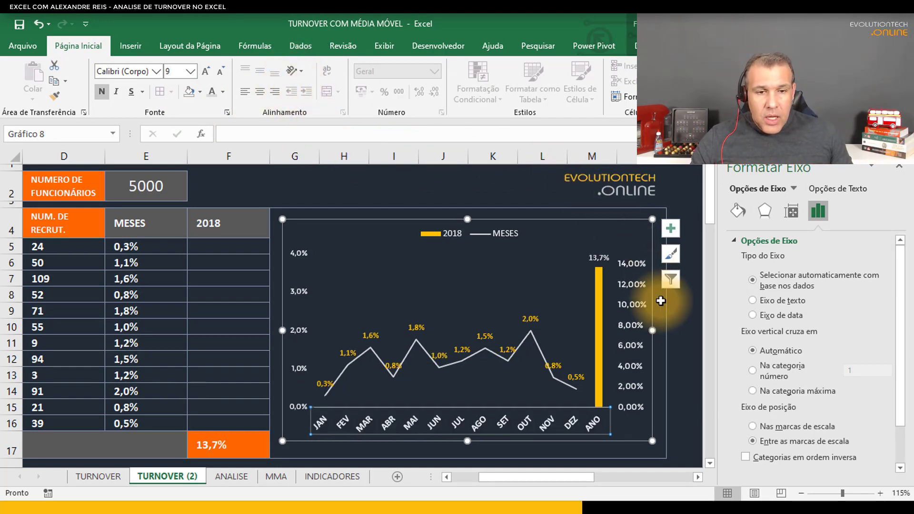
left_click(696, 328)
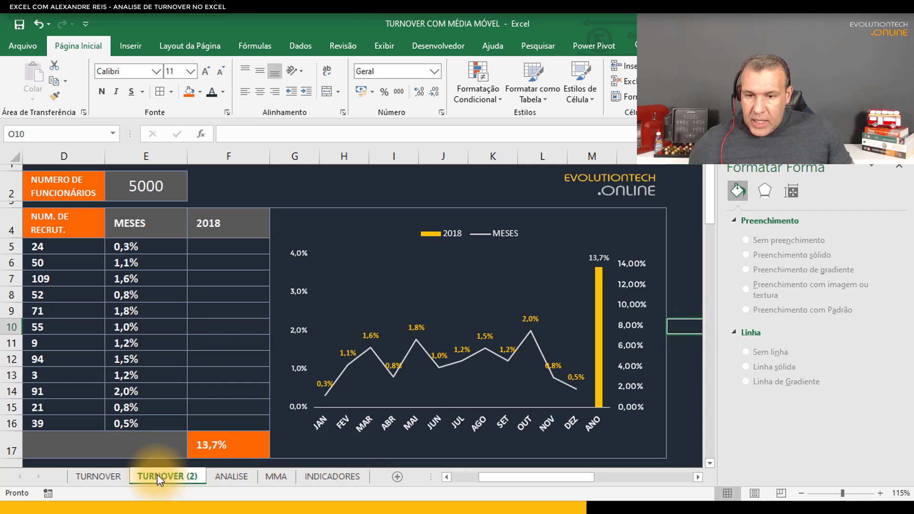
Duplicate the TURNOVER (2) sheet, placing the copy directly before ANALISE, and keep the copy active
left_click_drag(157, 474, 241, 473)
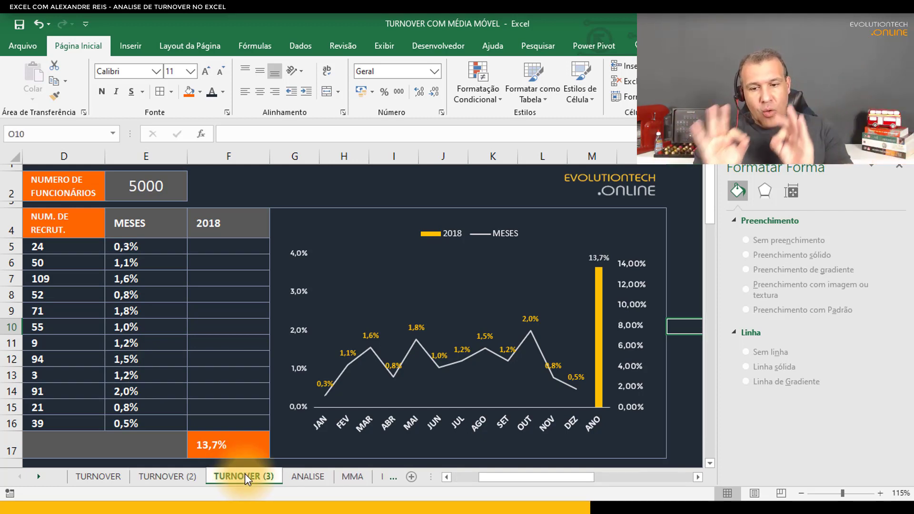
left_click(182, 475)
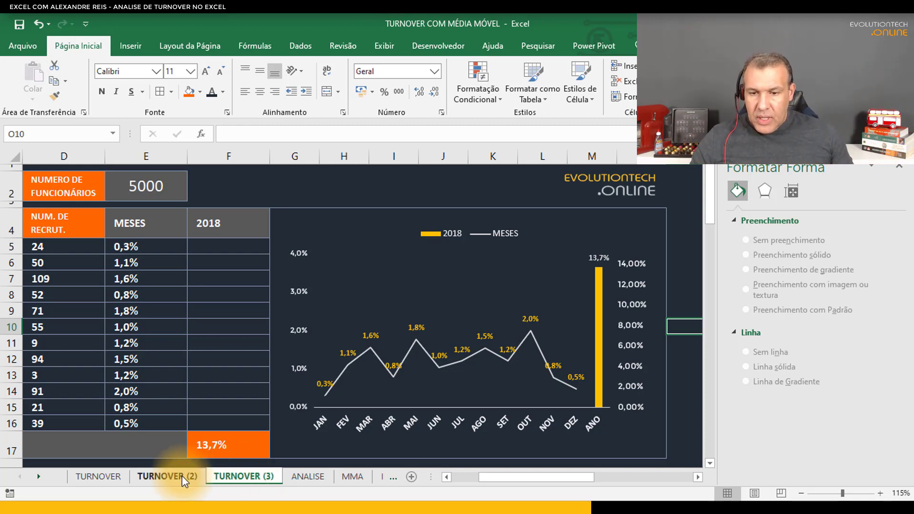
left_click(246, 475)
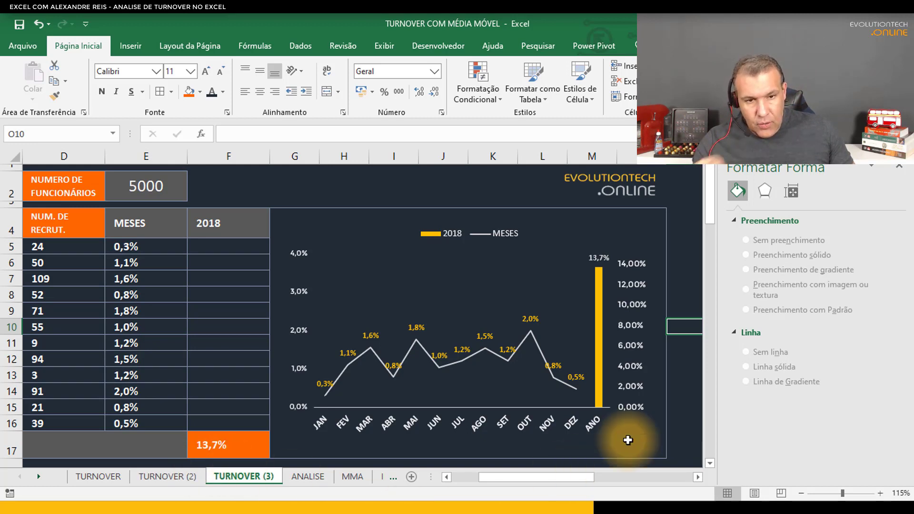
Try deleting the chart's primary vertical axis in the duplicated sheet, and undo the deletion
left_click(637, 302)
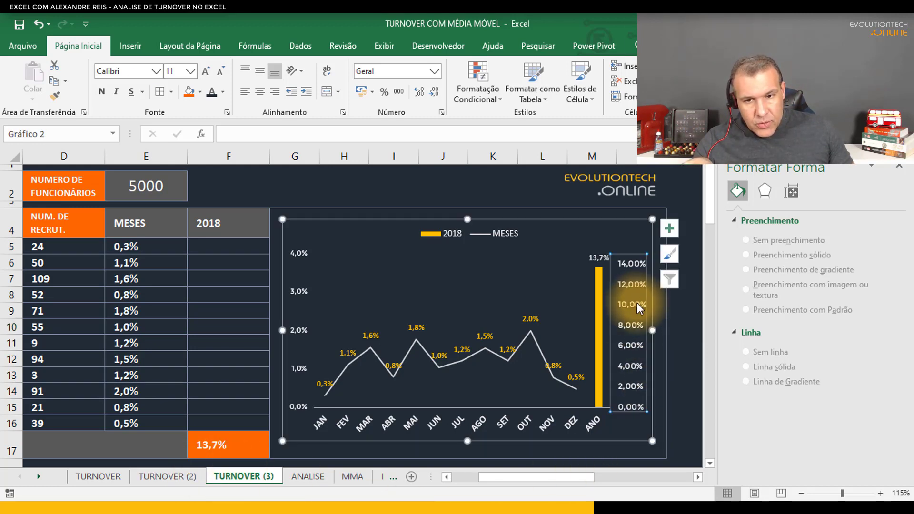
left_click(295, 290)
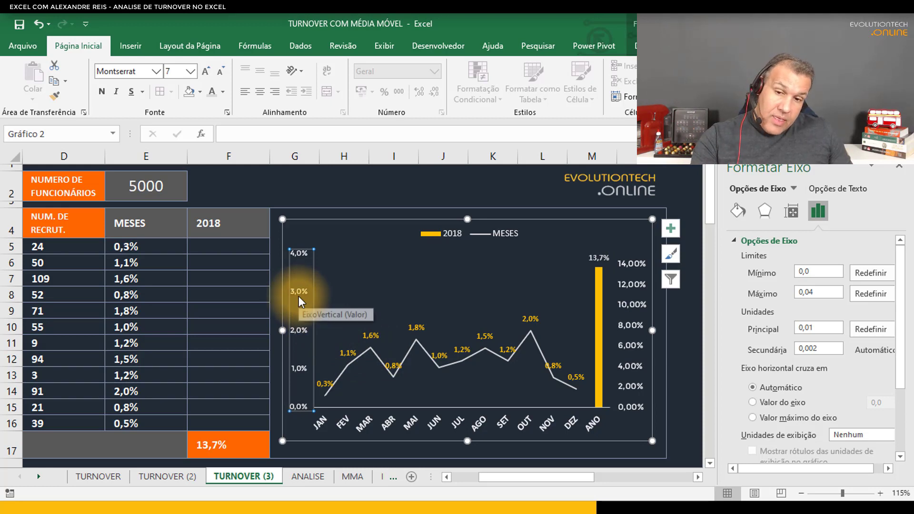
key("Delete")
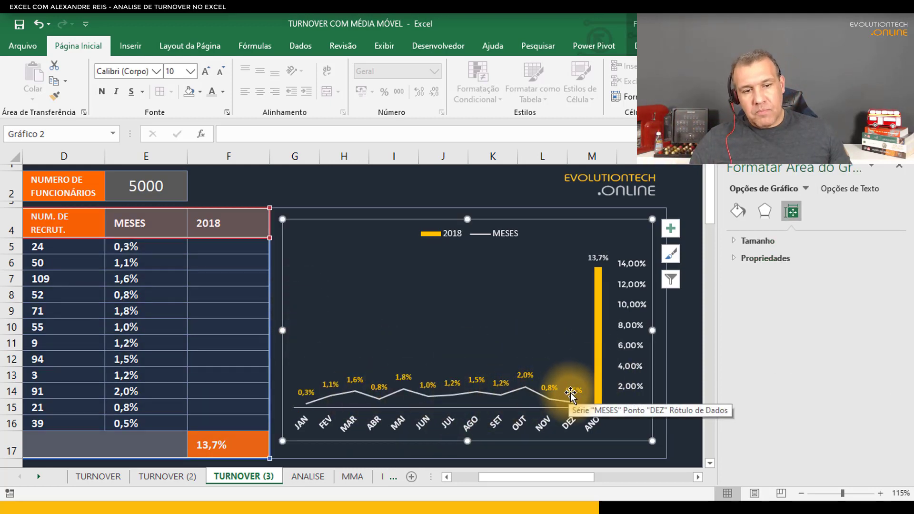
key("ctrl+z")
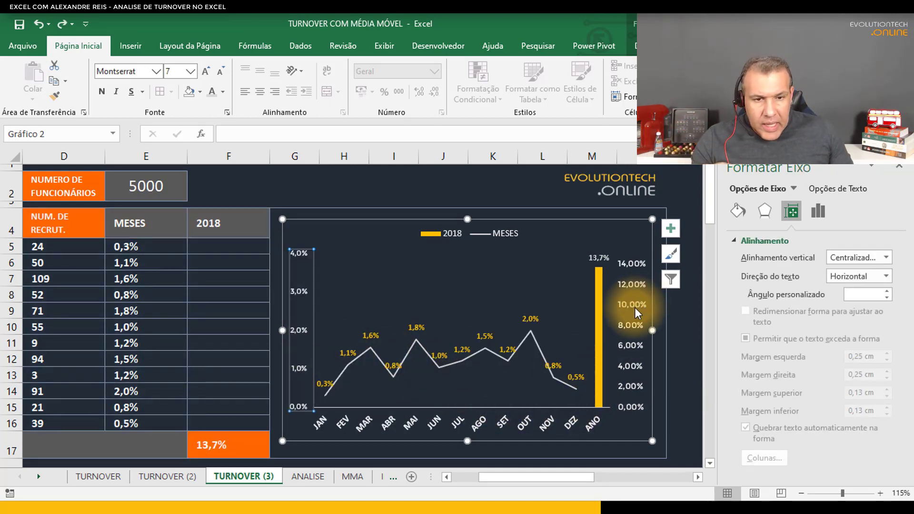
Try deleting the chart's secondary vertical axis in the duplicated sheet, and undo the deletion
left_click(631, 284)
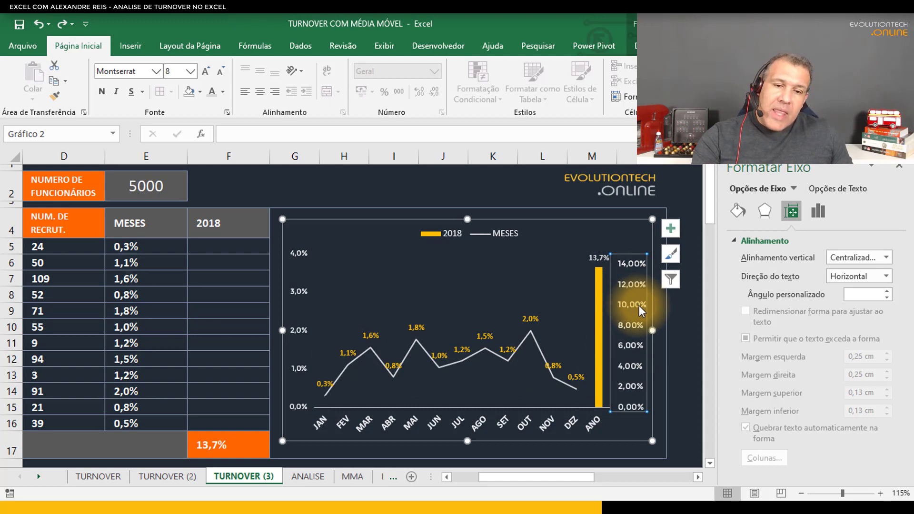
key("Delete")
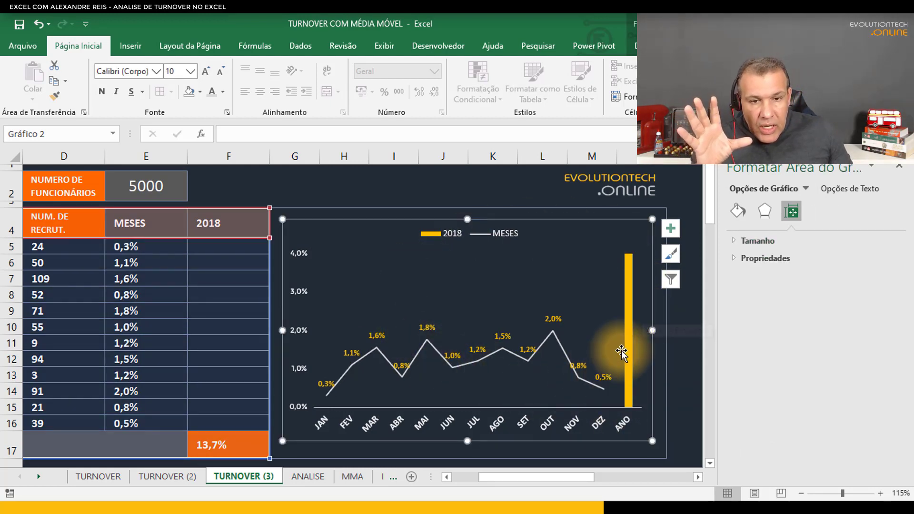
mouse_move(626, 296)
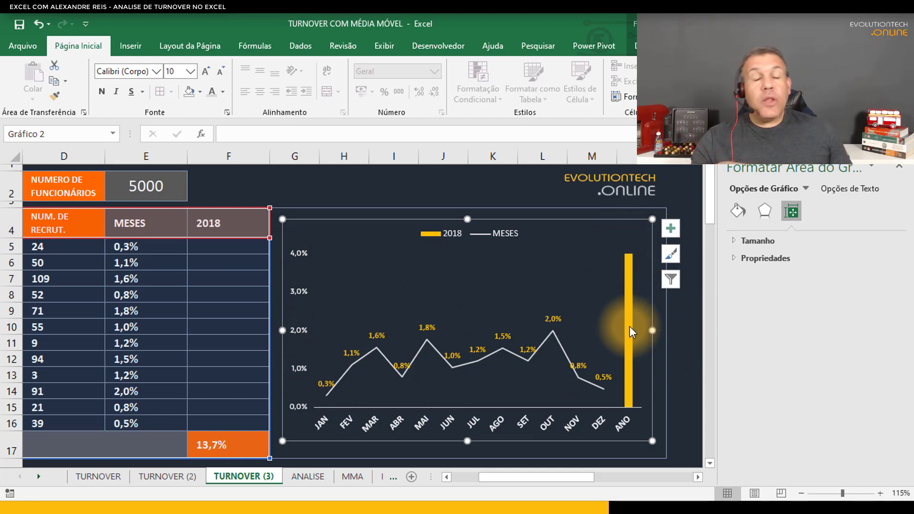
mouse_move(633, 364)
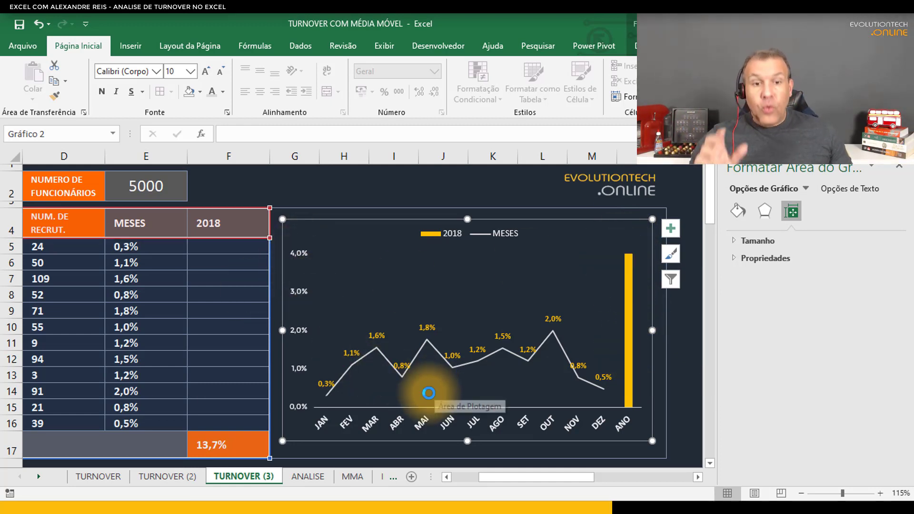
key("ctrl+z")
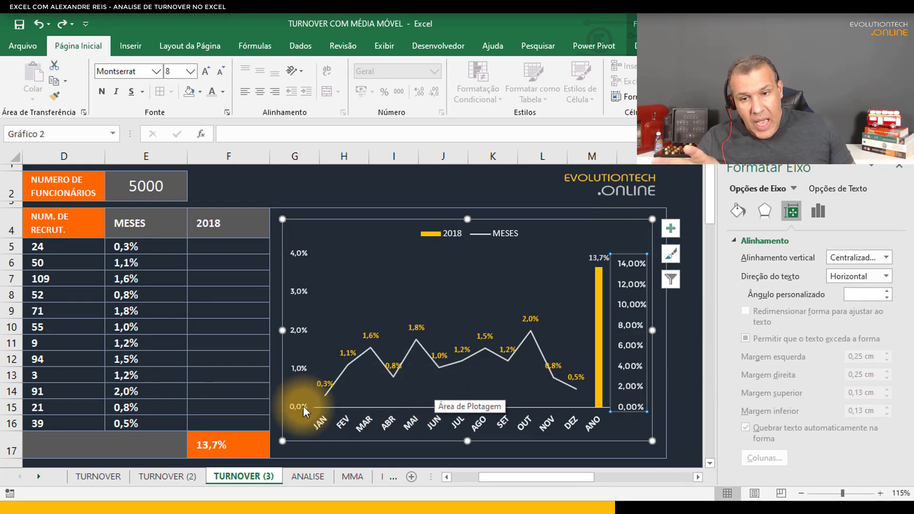
left_click(222, 91)
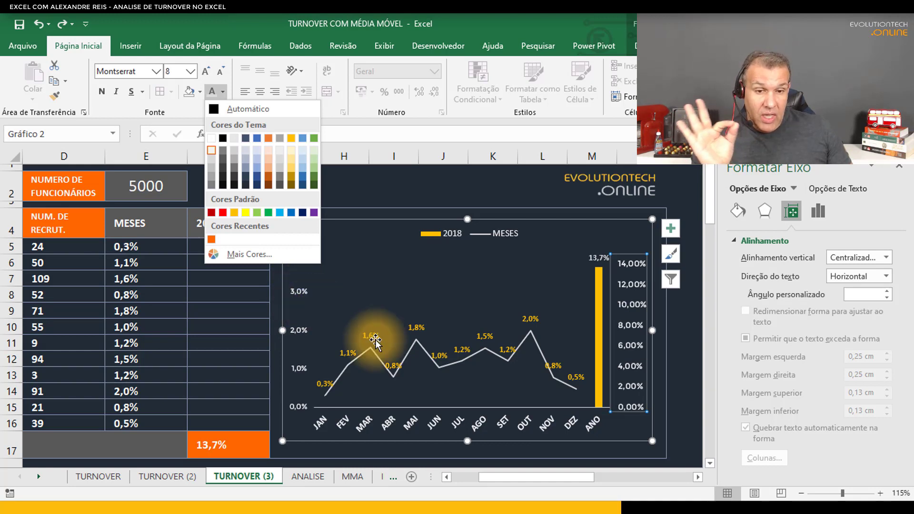
key("Escape")
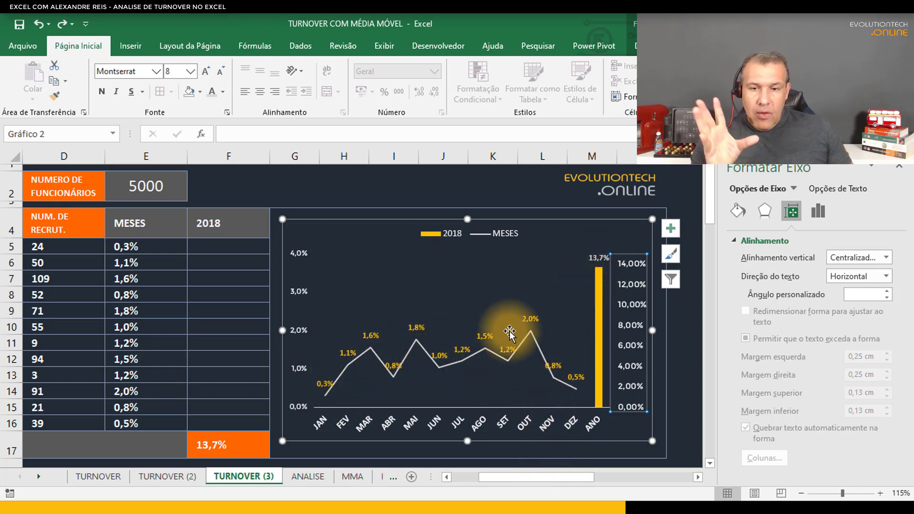
Hide the chart's primary vertical axis labels by setting their text to no fill, and open the font colour choices for comparison
left_click(298, 292)
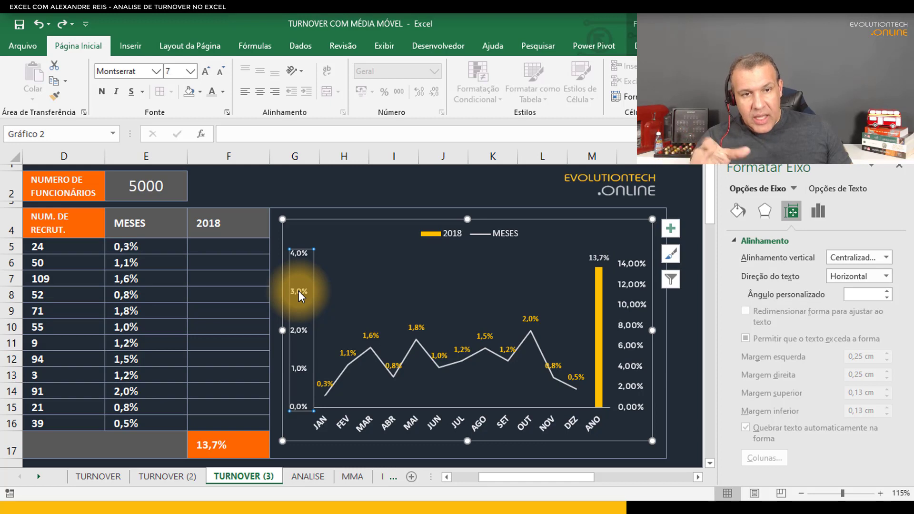
left_click(695, 46)
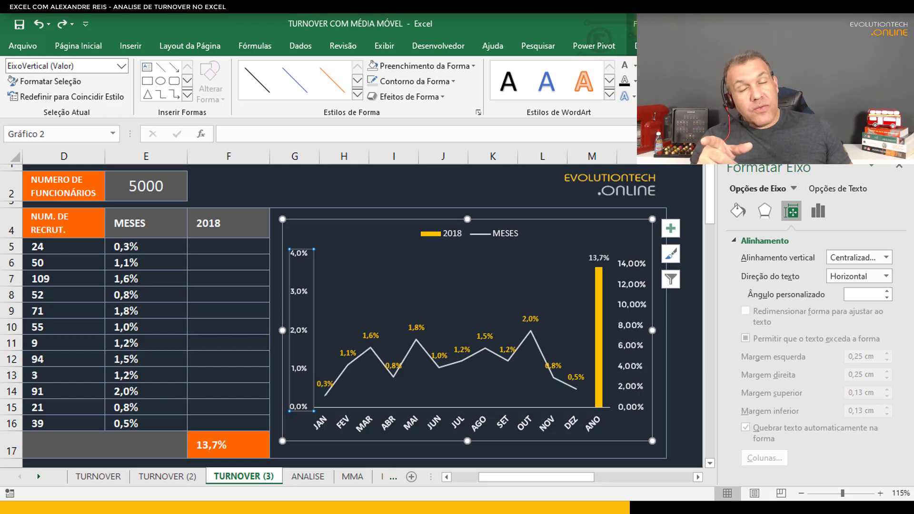
left_click(635, 81)
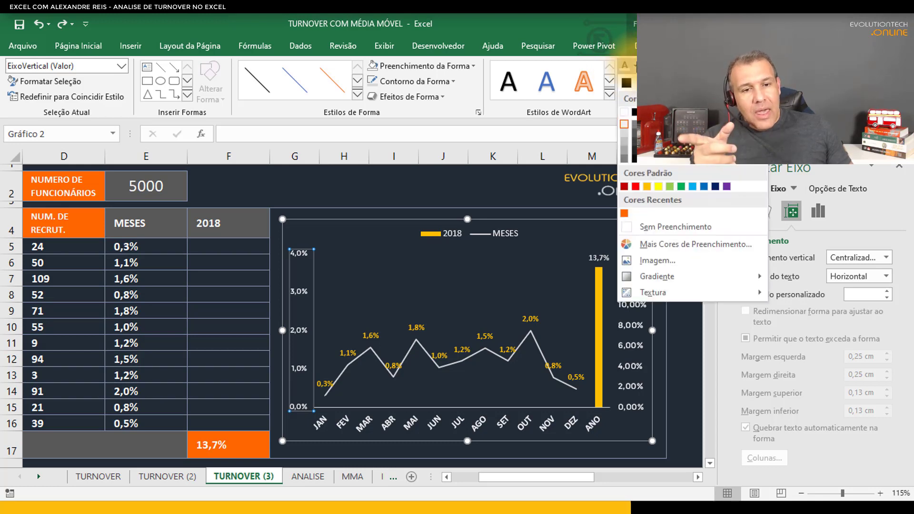
left_click(652, 226)
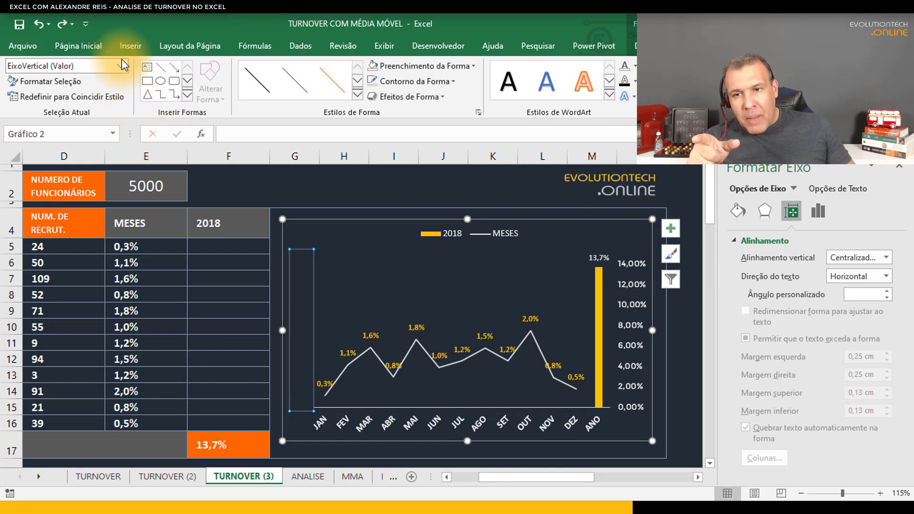
left_click(83, 45)
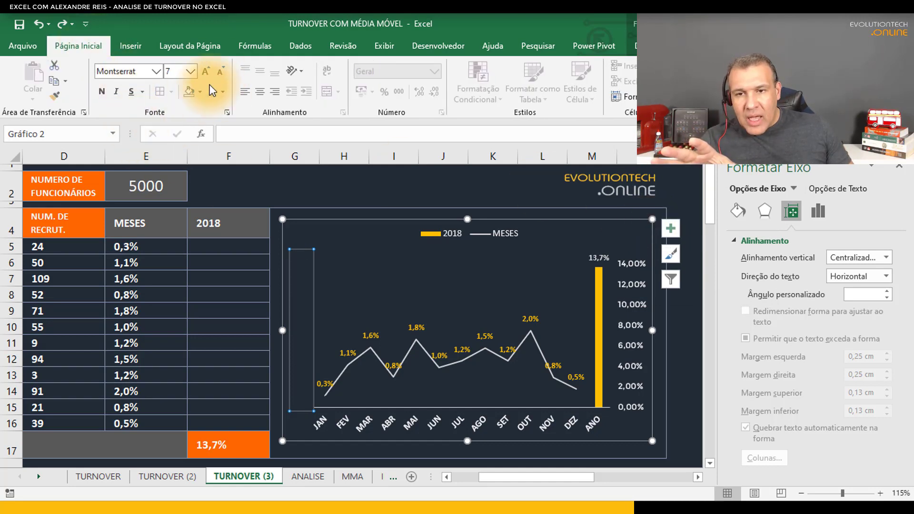
left_click(224, 95)
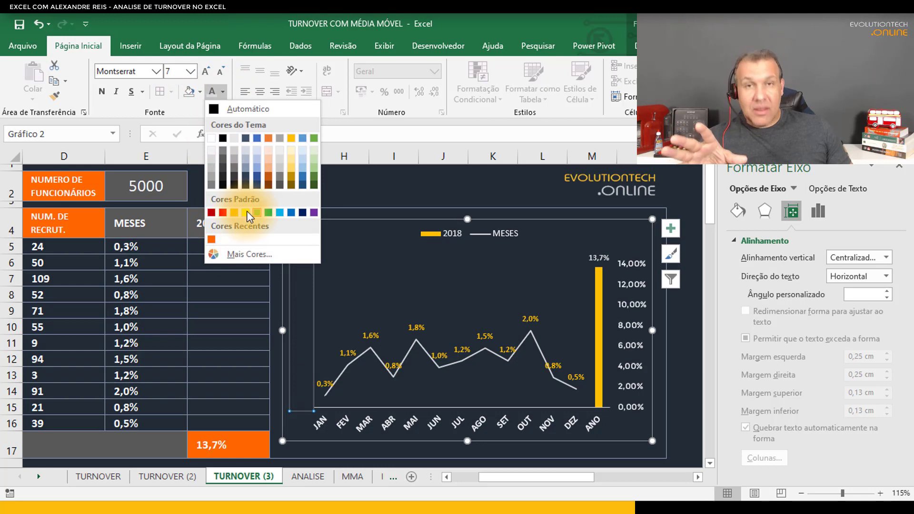
Set the primary vertical axis labels' text fill to black, and change it to white
left_click(695, 46)
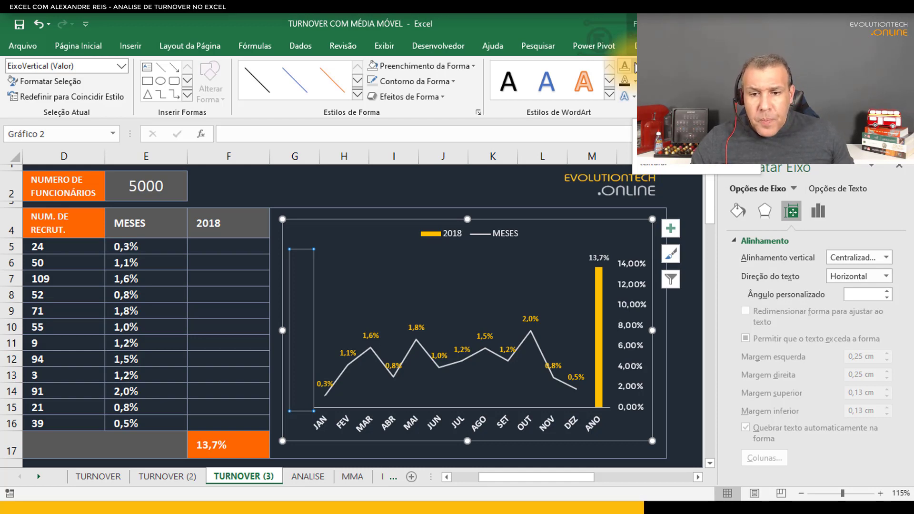
left_click(635, 66)
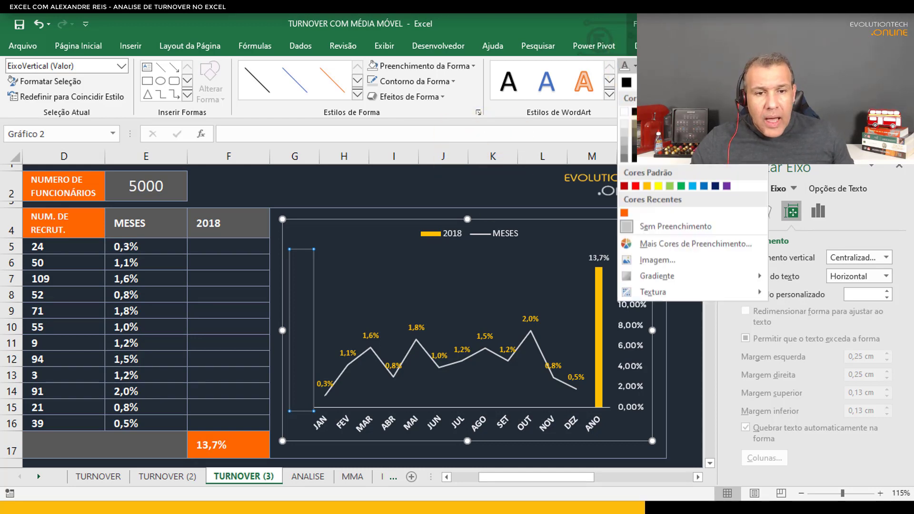
left_click(635, 112)
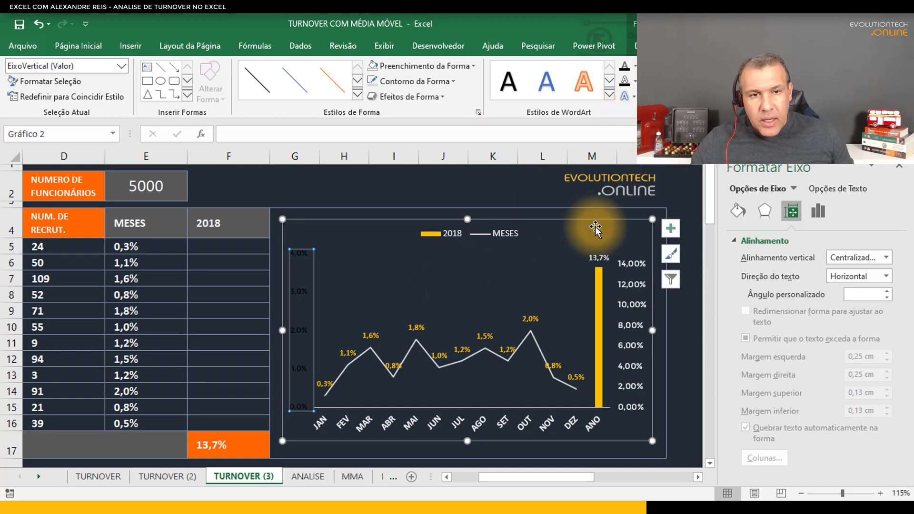
left_click(635, 66)
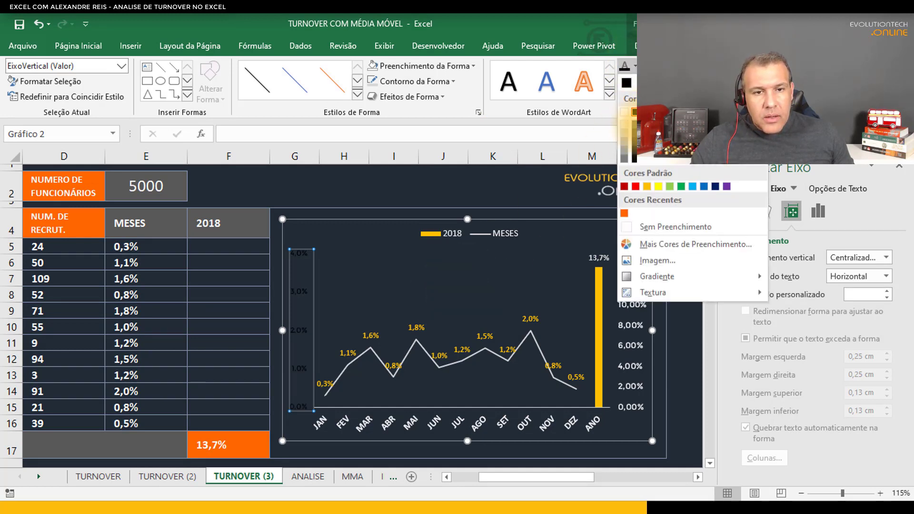
left_click(626, 116)
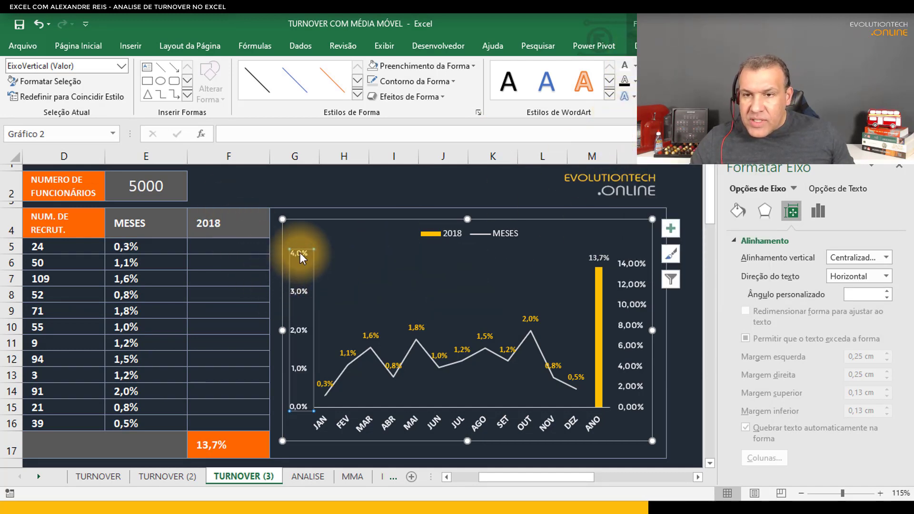
Reduce the primary vertical axis labels to font size 3
left_click(66, 49)
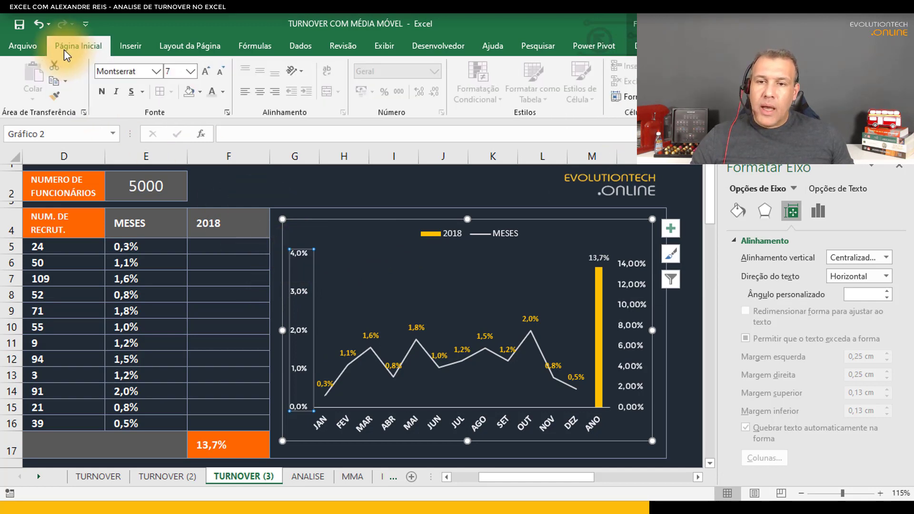
left_click(221, 70)
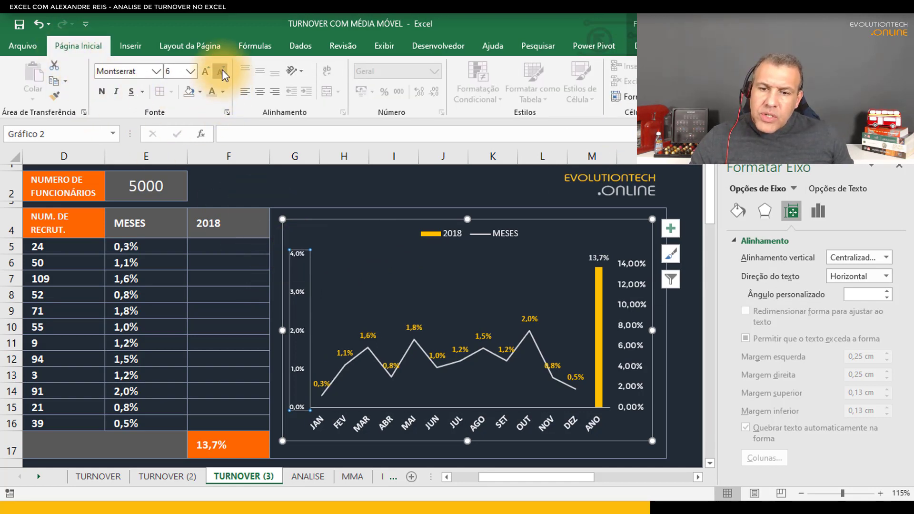
left_click(222, 69)
left_click(222, 69)
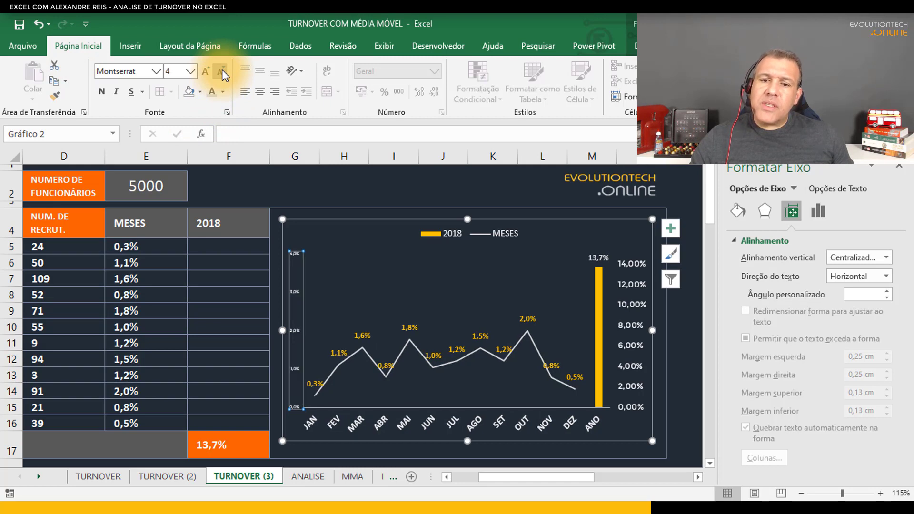
left_click(222, 70)
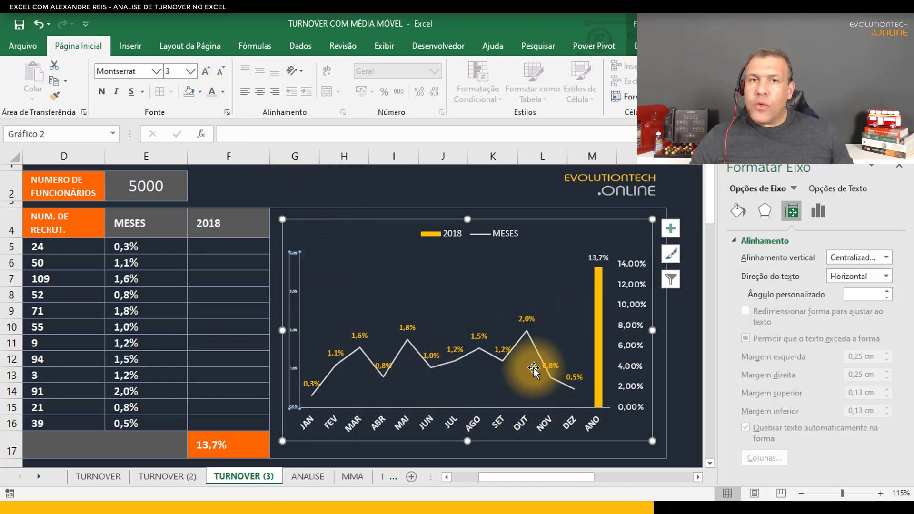
Try shrinking the secondary vertical axis labels to font size 4, and enlarge them to size 7
left_click(641, 304)
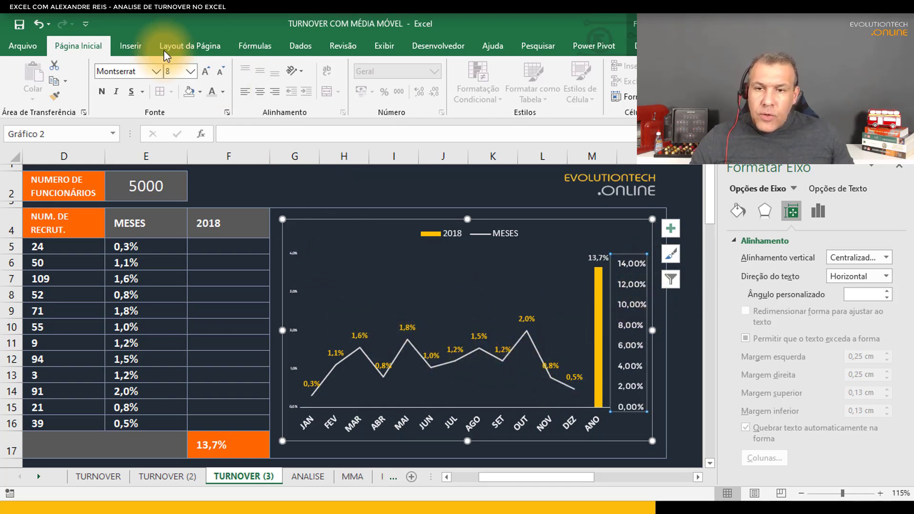
left_click(220, 71)
left_click(220, 70)
left_click(220, 71)
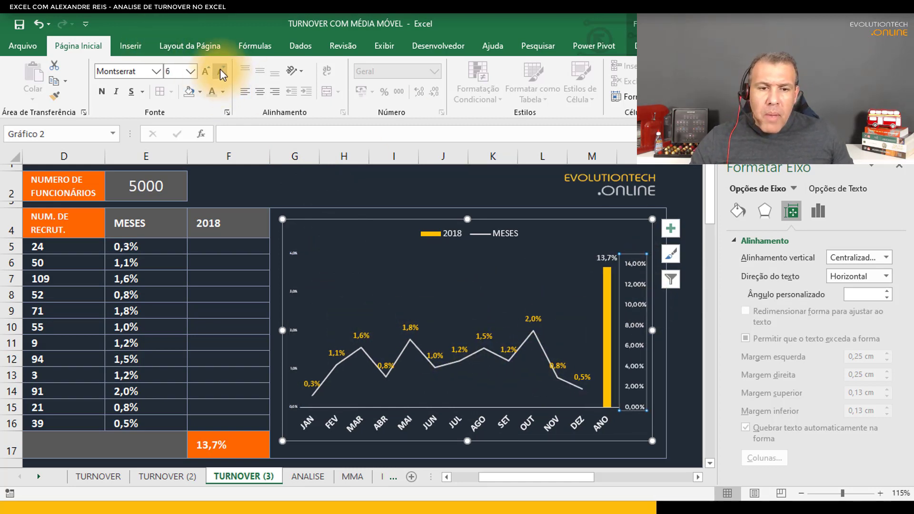
left_click(220, 70)
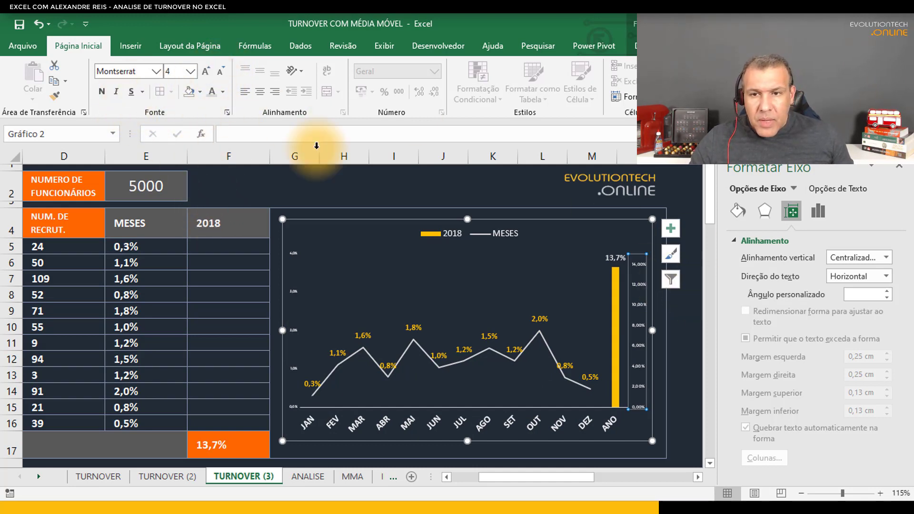
left_click(206, 71)
left_click(206, 70)
left_click(206, 70)
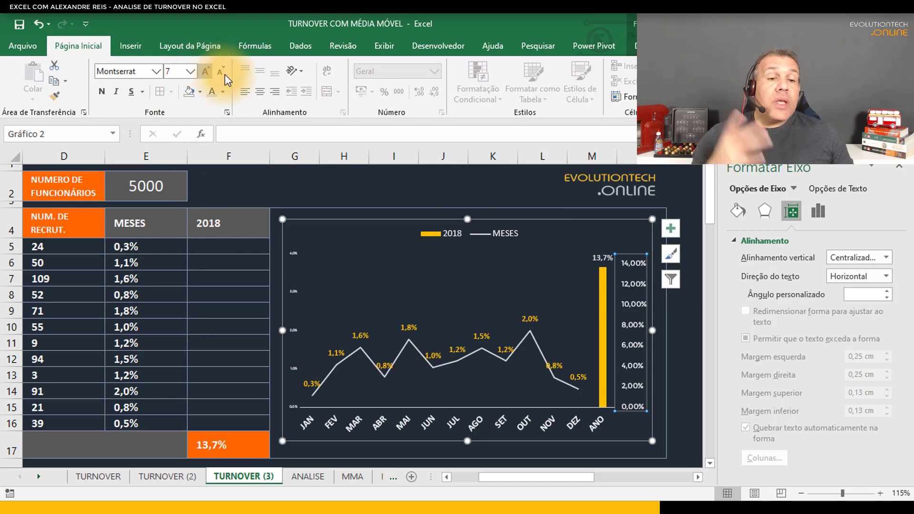
Format the secondary vertical axis numbers as percentages with 0 decimal places
right_click(633, 287)
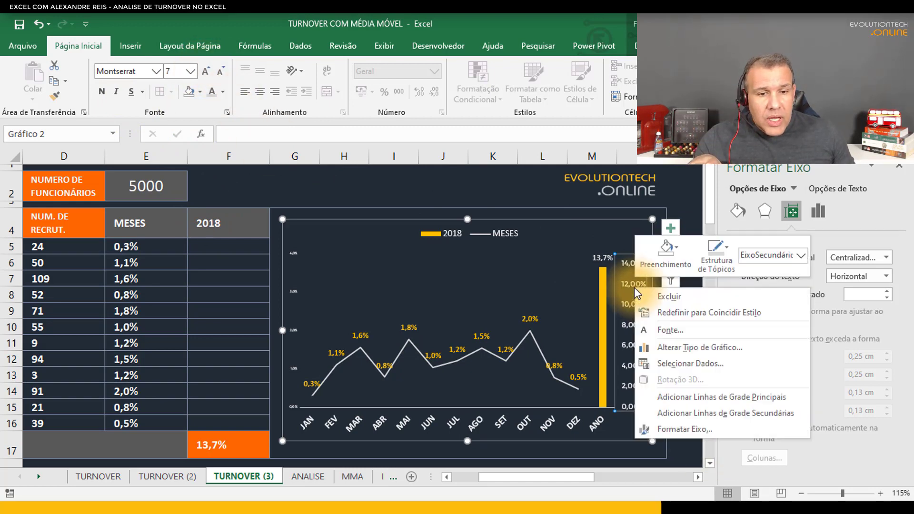
left_click(677, 428)
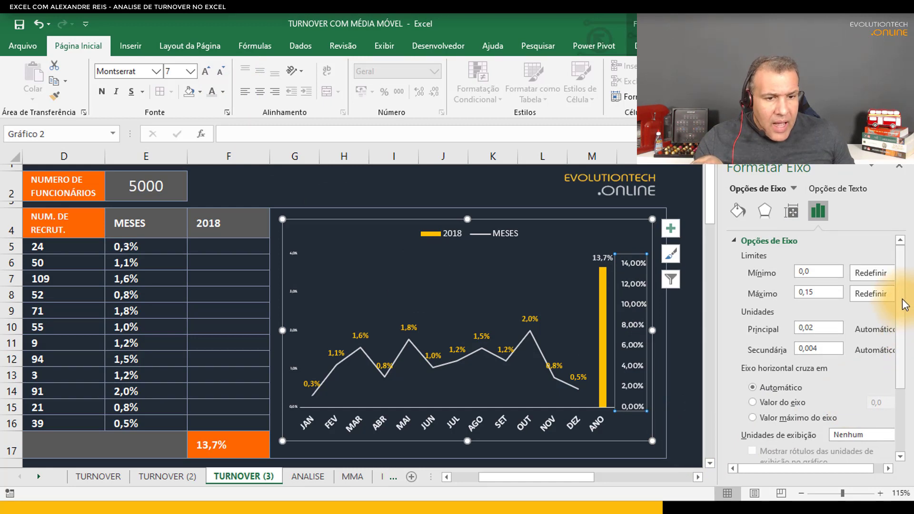
scroll(887, 412, "down", 4)
left_click(757, 456)
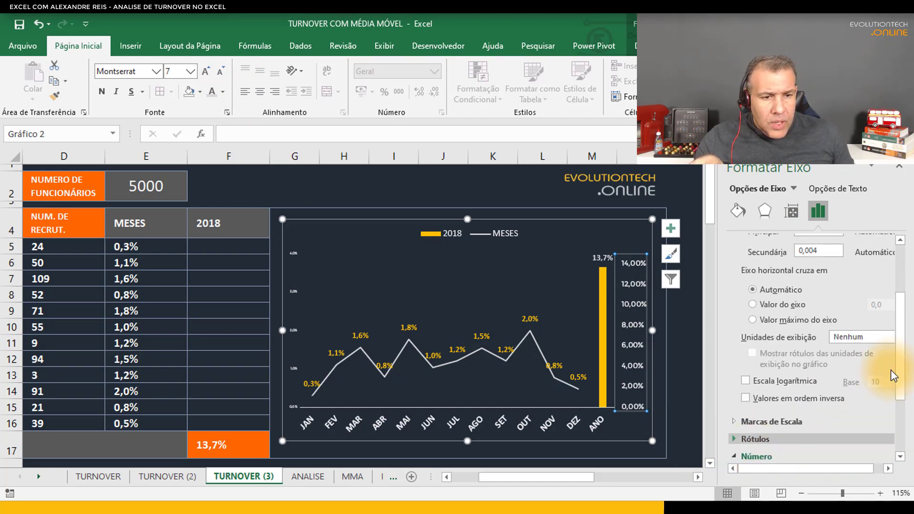
scroll(891, 429, "down", 3)
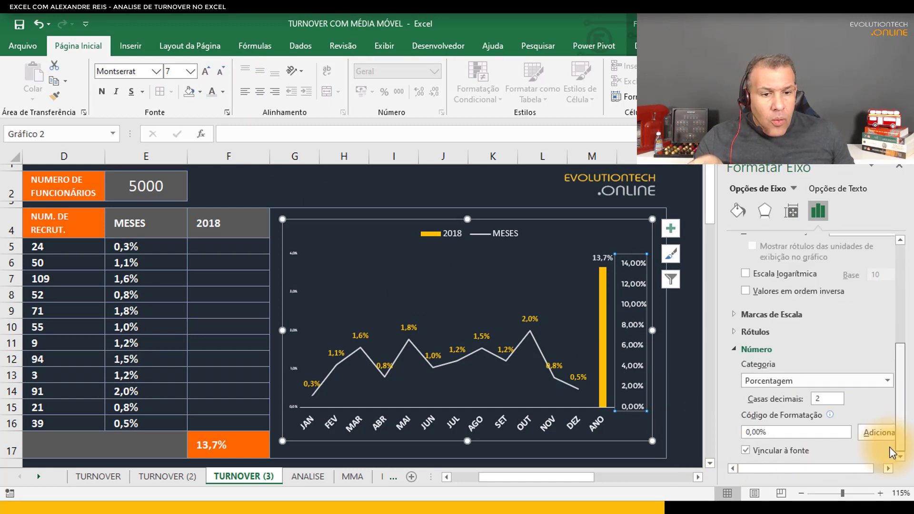
double_click(823, 398)
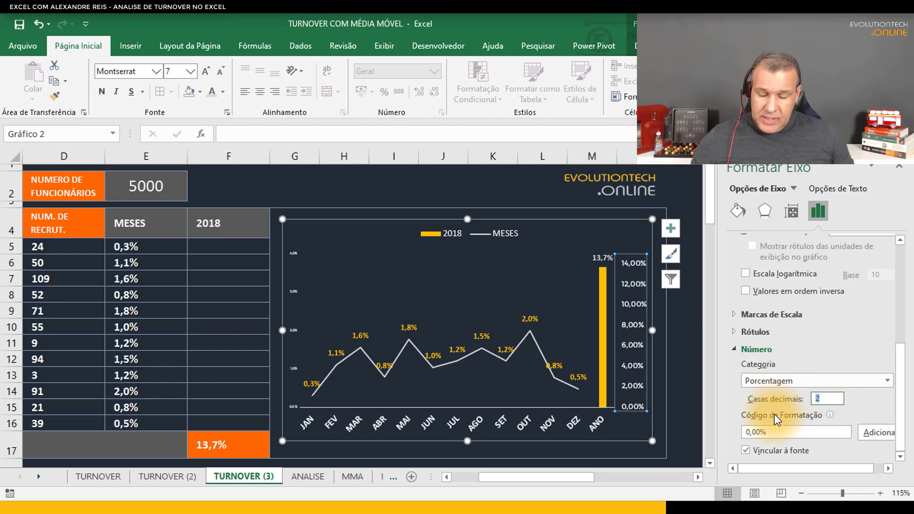
type("0")
key("Tab")
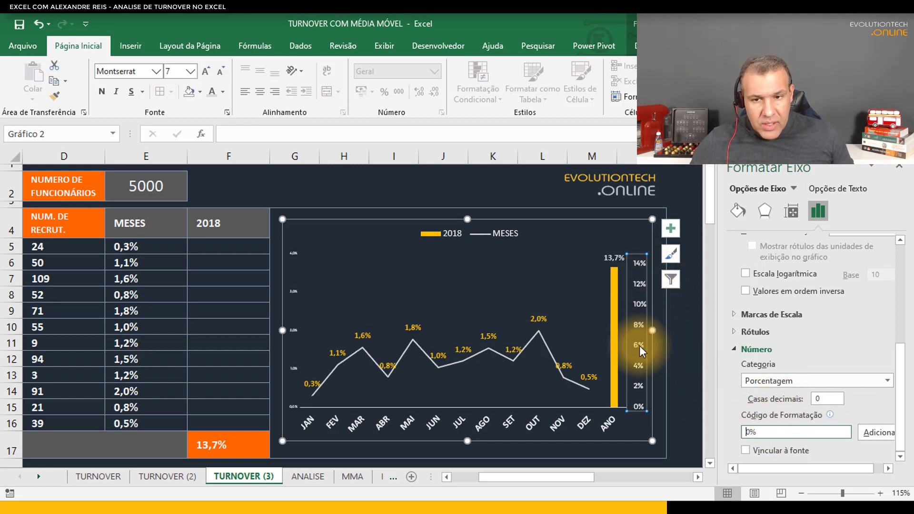
Set the primary vertical axis percentages to 0 decimal places
left_click(293, 292)
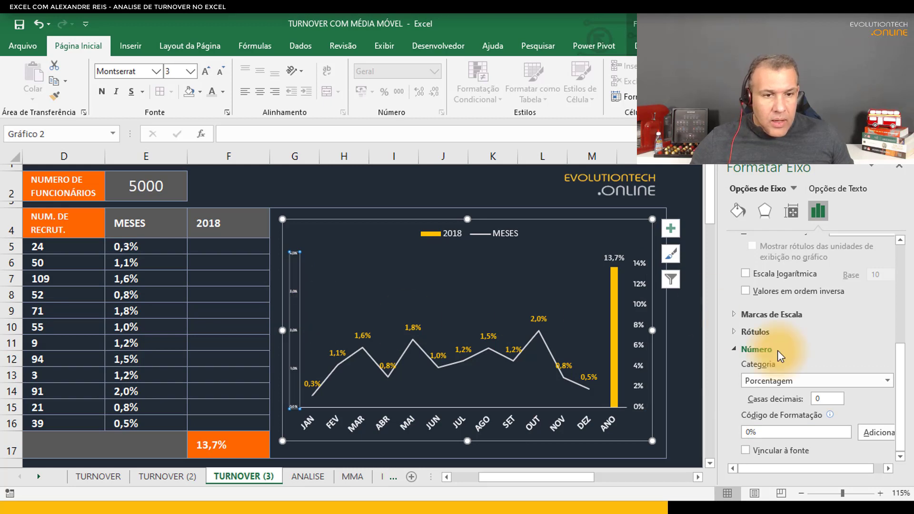
scroll(840, 289, "up", 3)
scroll(796, 380, "down", 3)
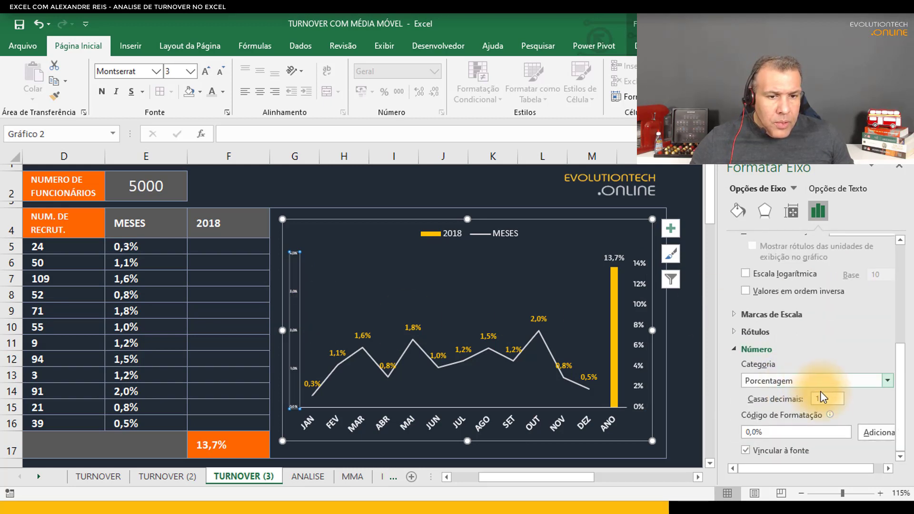
left_click(790, 381)
left_click(790, 381)
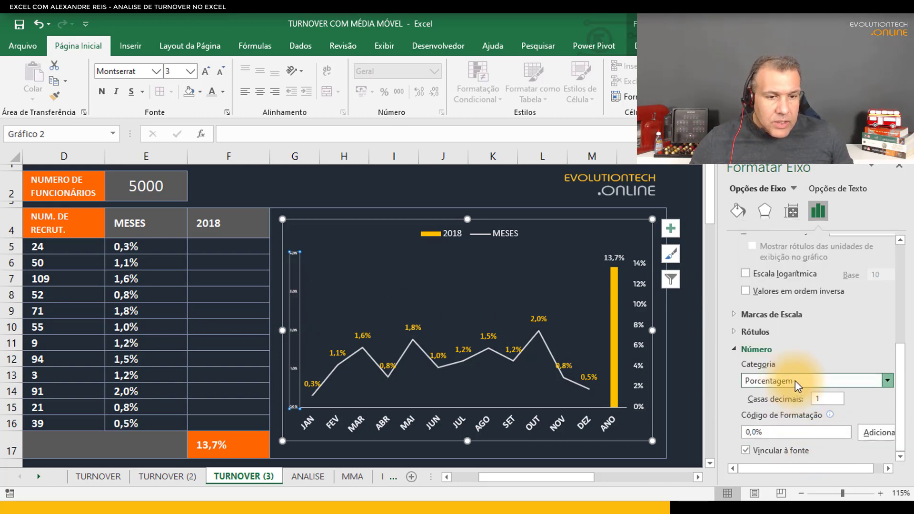
double_click(826, 398)
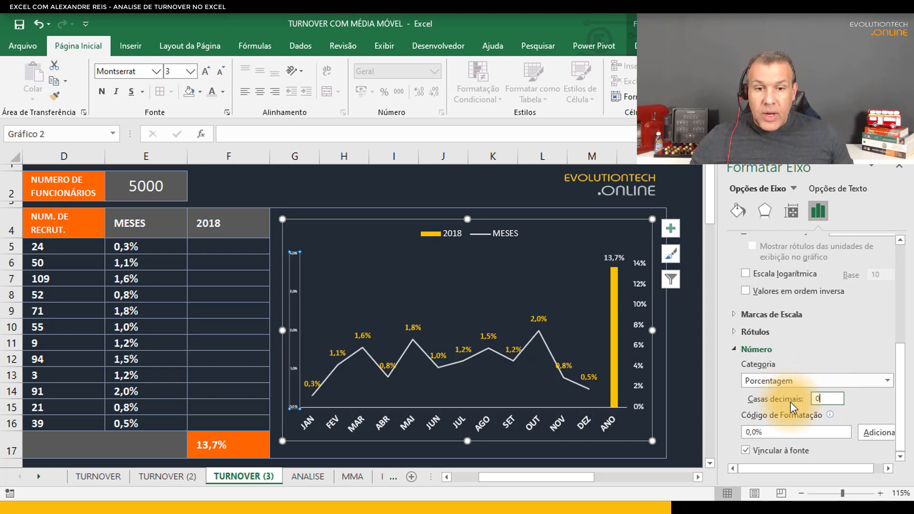
type("0")
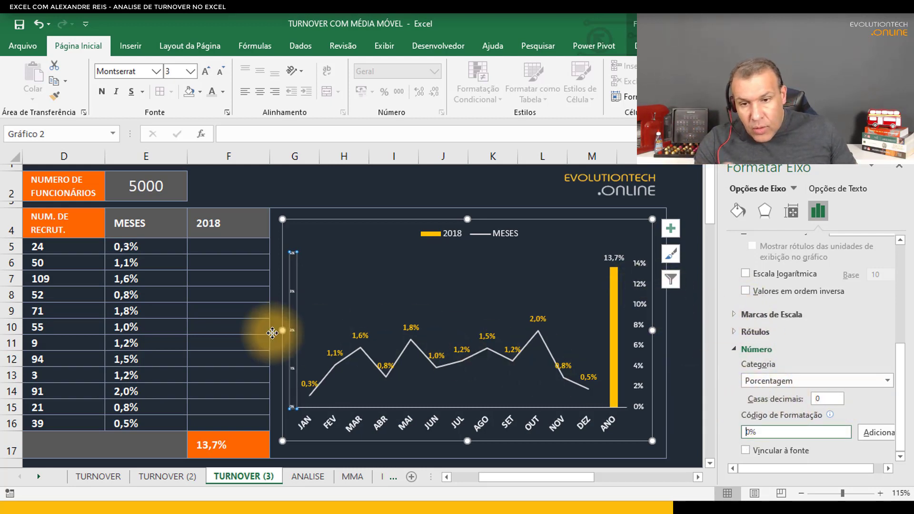
Reduce the secondary vertical axis labels to font size 3
left_click(639, 305)
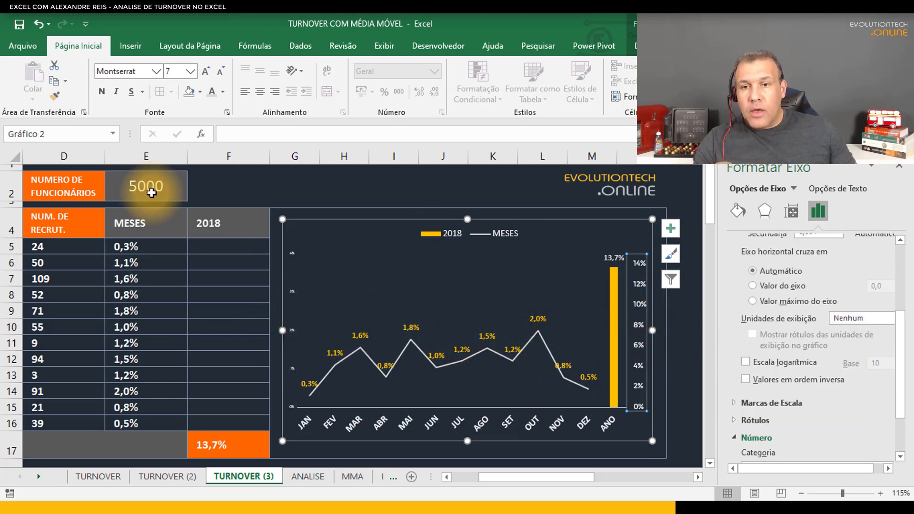
left_click(220, 70)
left_click(220, 70)
left_click(220, 70)
left_click(219, 70)
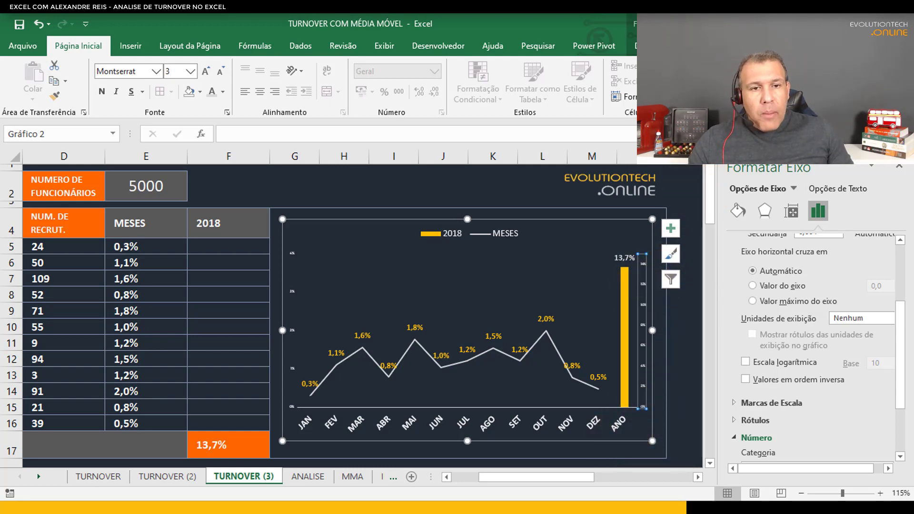
Hide the secondary vertical axis labels by setting their text to no fill
left_click(695, 46)
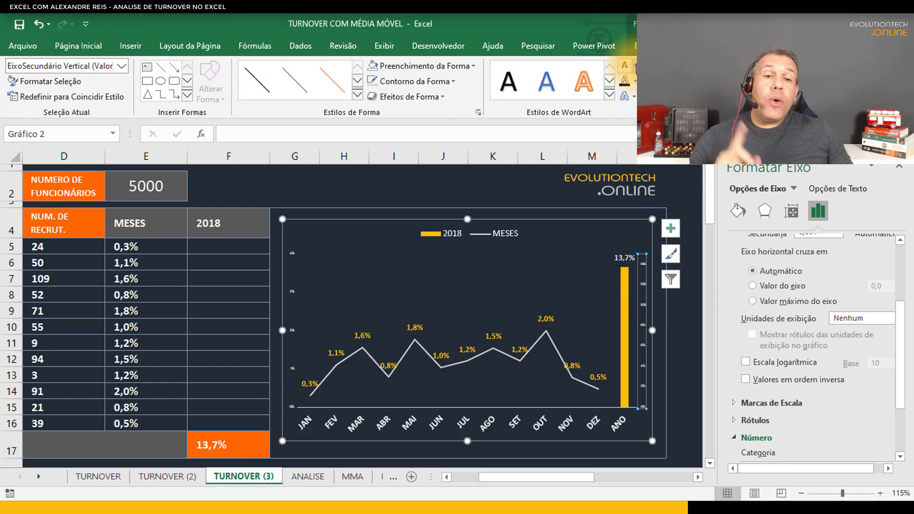
left_click(635, 81)
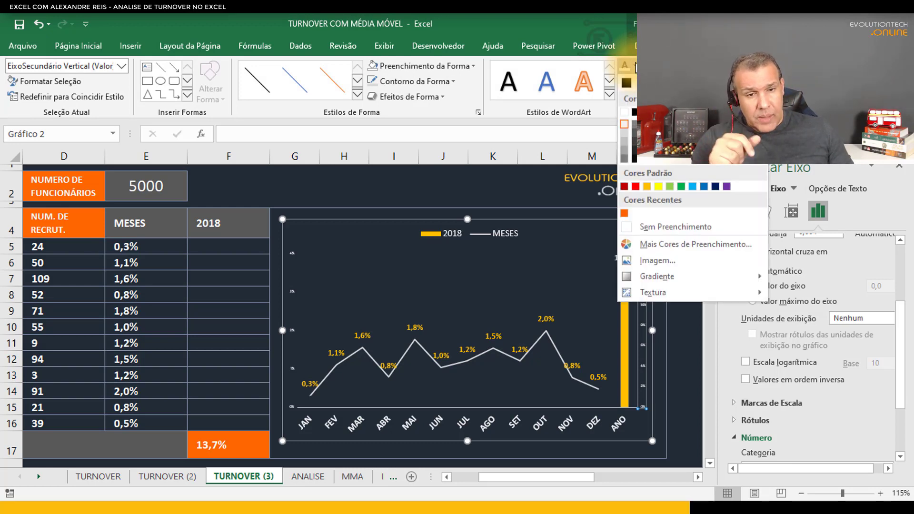
left_click(656, 227)
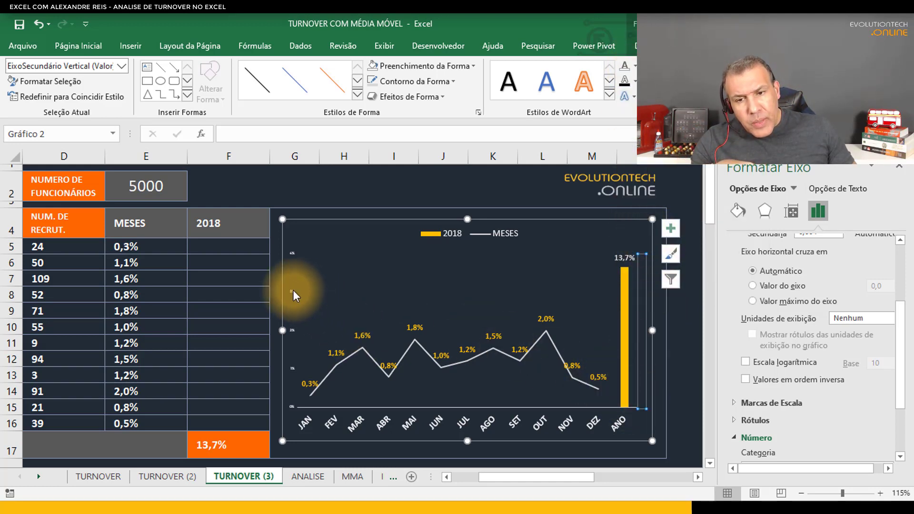
Hide the primary vertical axis labels by setting their text to no fill, and close the formatting pane
left_click(293, 289)
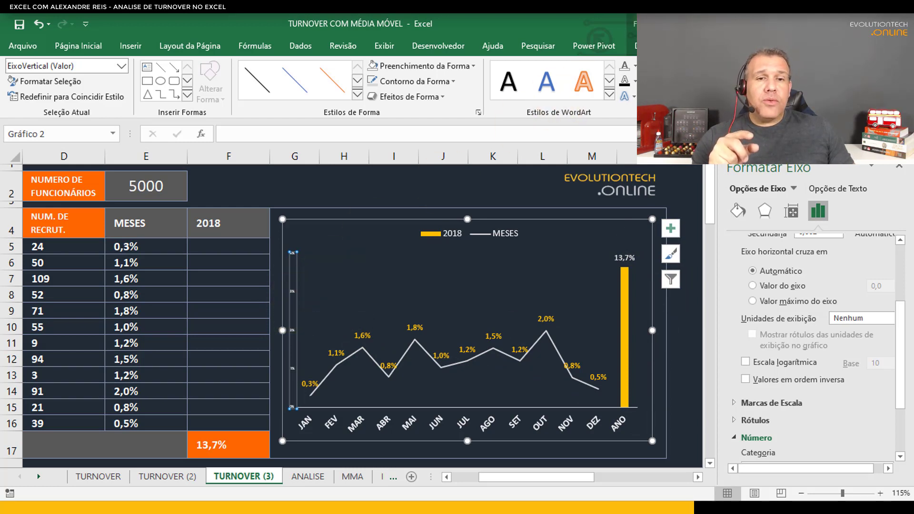
left_click(633, 65)
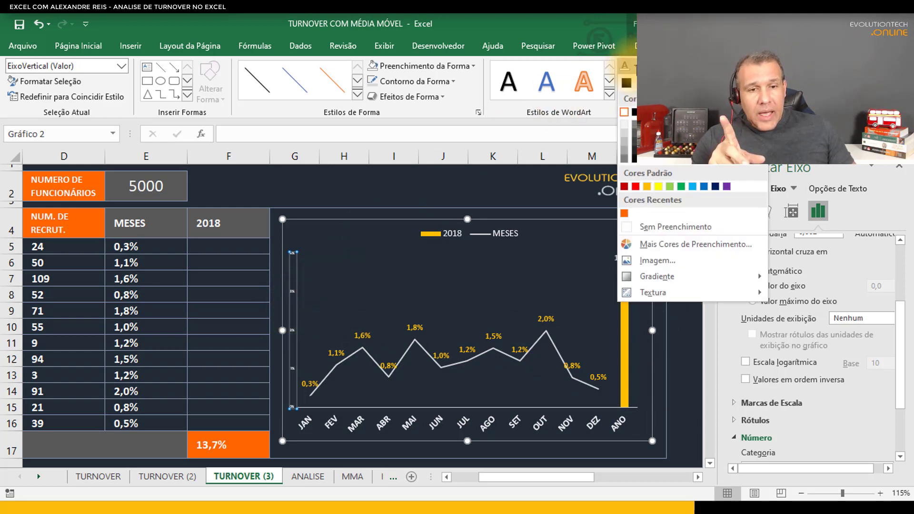
left_click(670, 226)
left_click(673, 344)
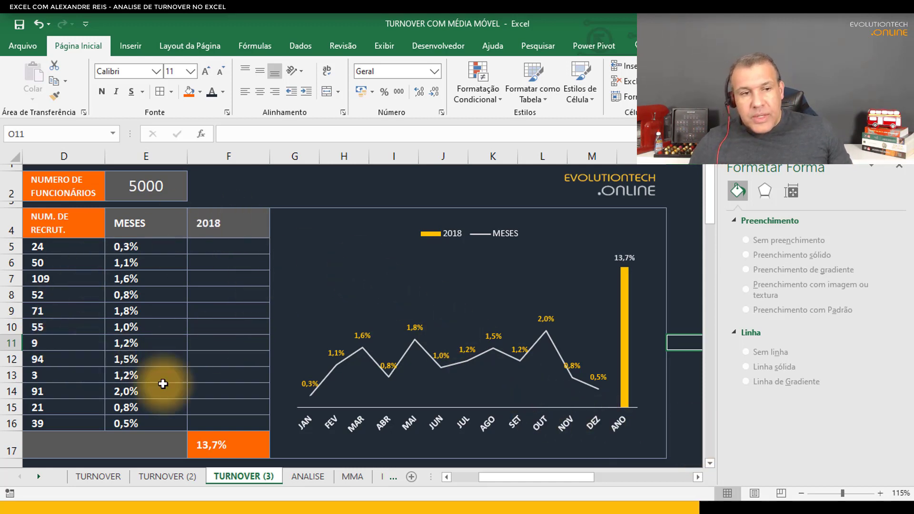
left_click(898, 166)
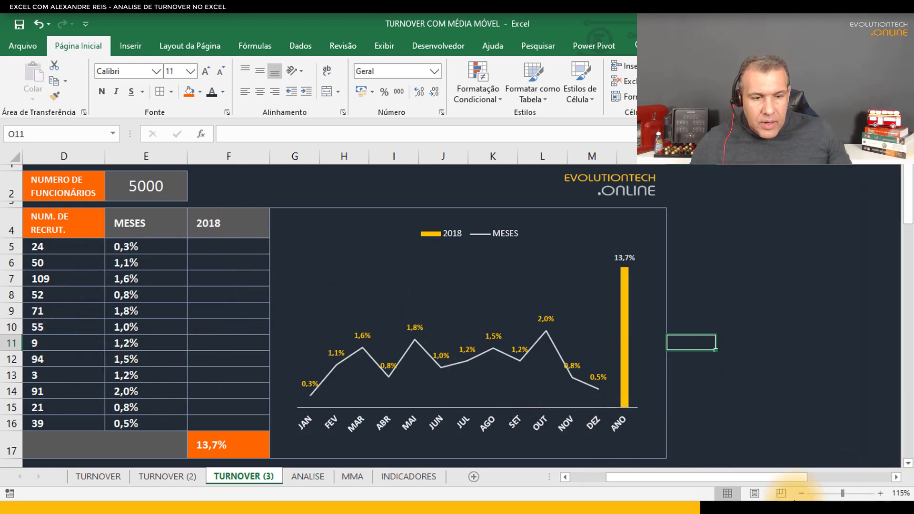
left_click_drag(754, 476, 647, 478)
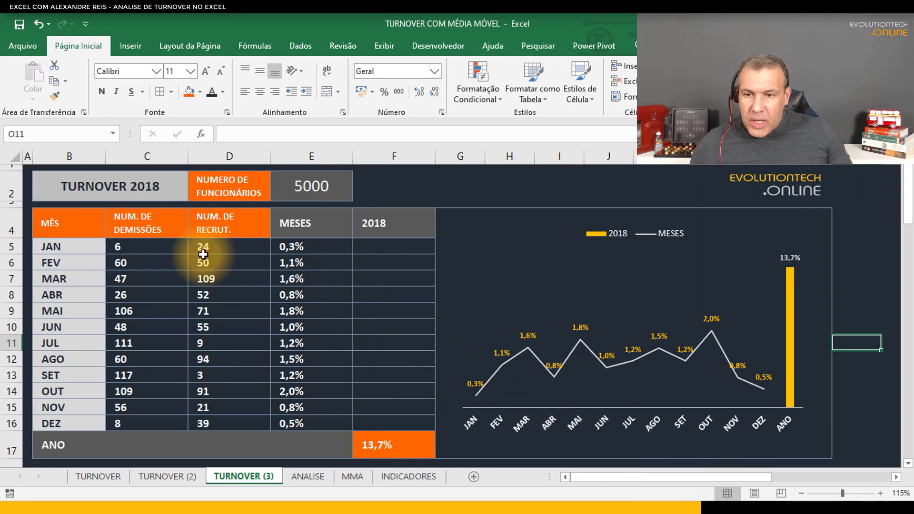
Set the number of employees in cell E2 to 4000
left_click(79, 224)
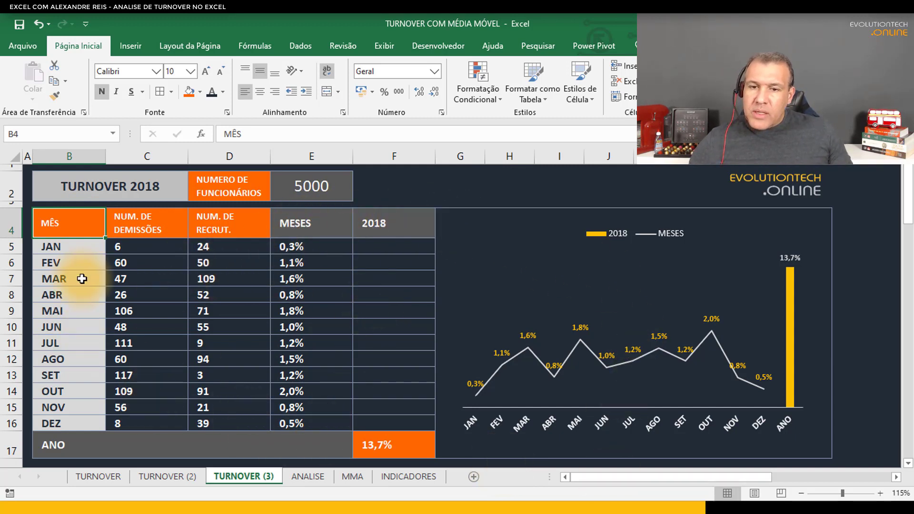
left_click(320, 186)
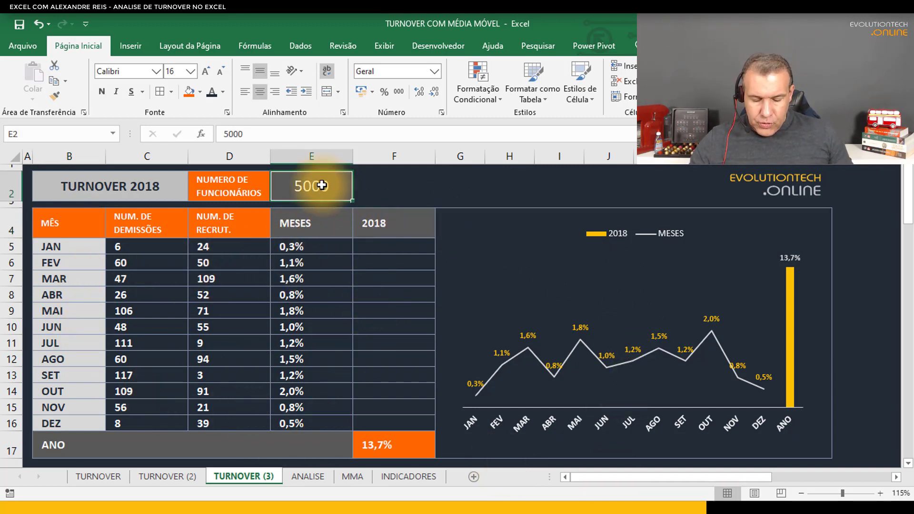
type("4000")
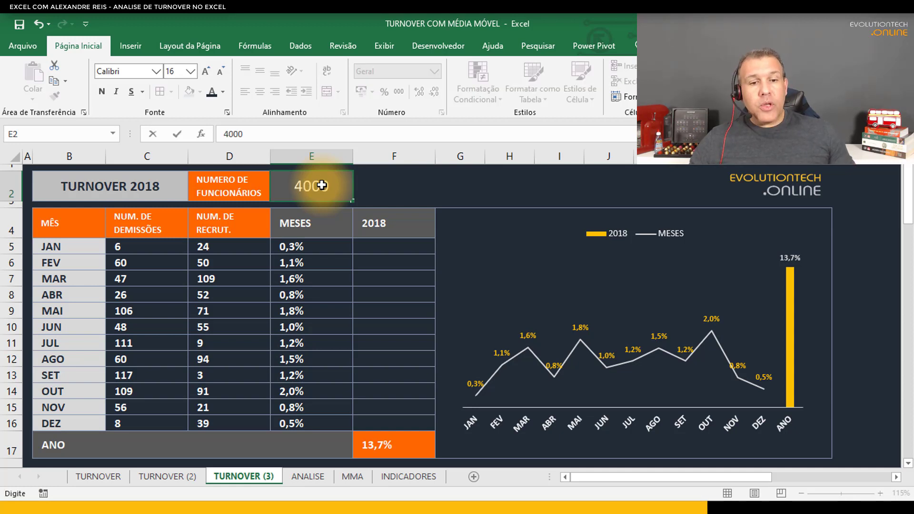
key("Return")
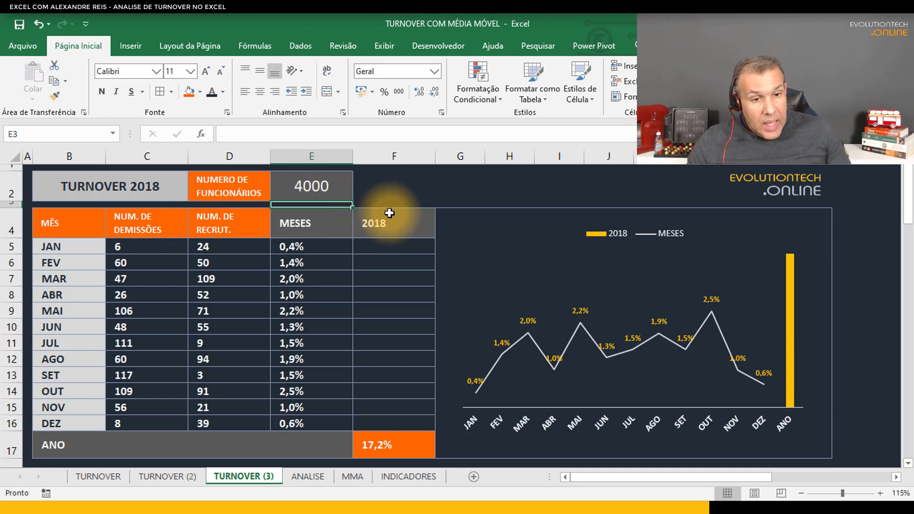
Set the gap width of the 2018 column series to 60% and close the formatting pane
mouse_move(792, 266)
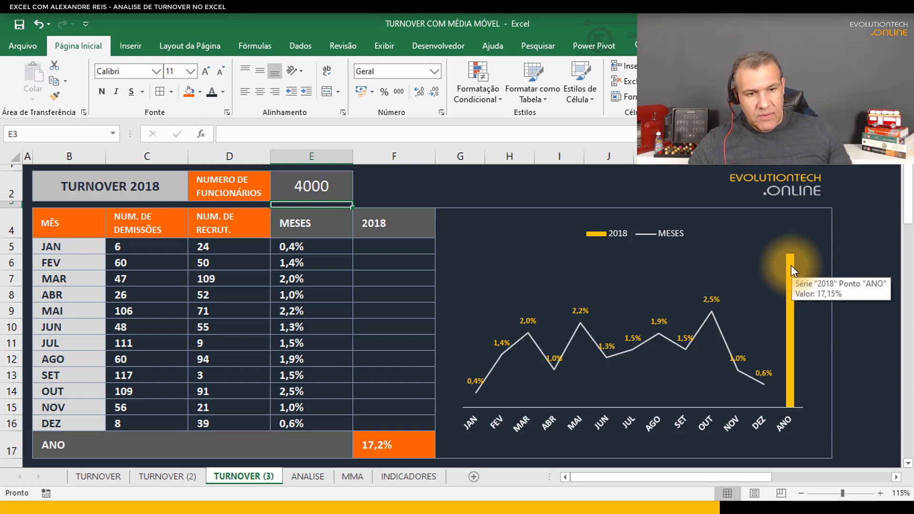
right_click(790, 265)
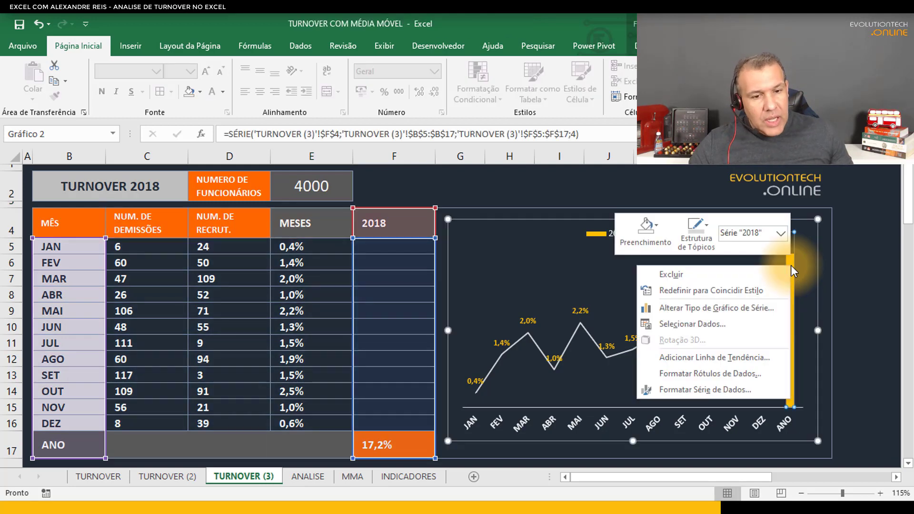
left_click(741, 390)
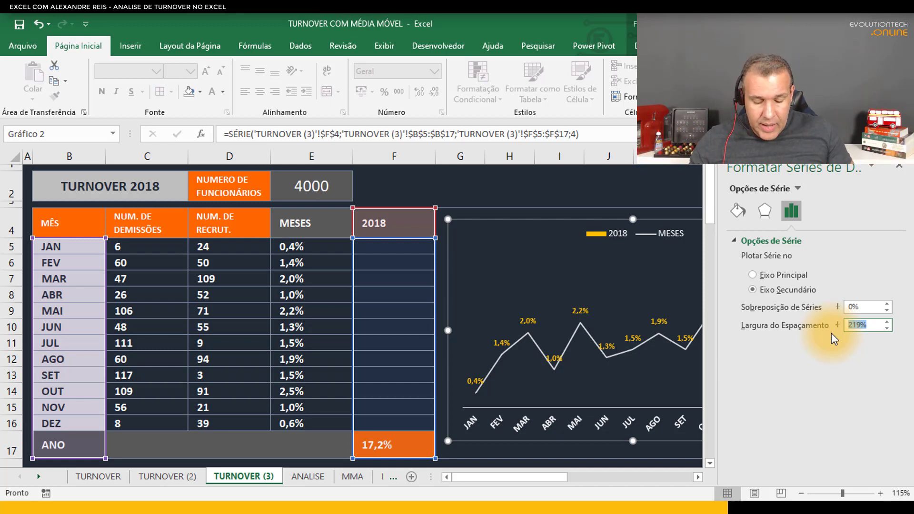
type("60")
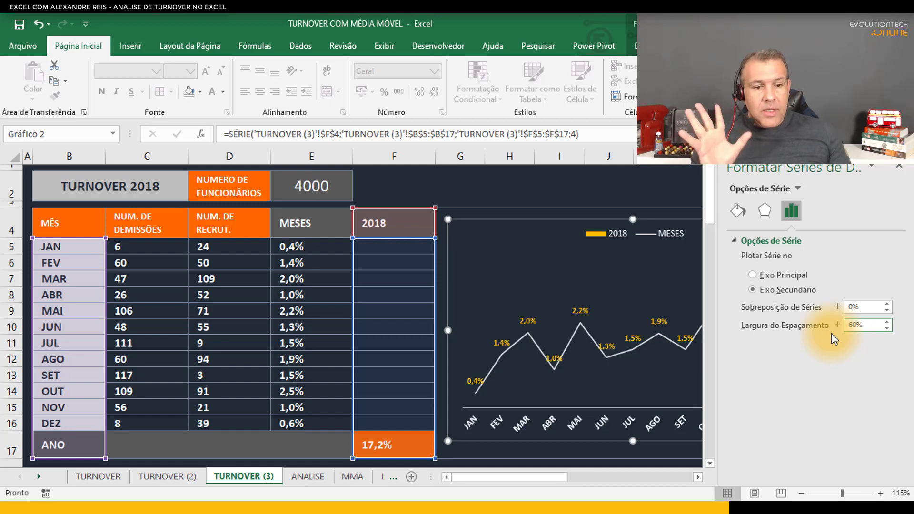
key("Tab")
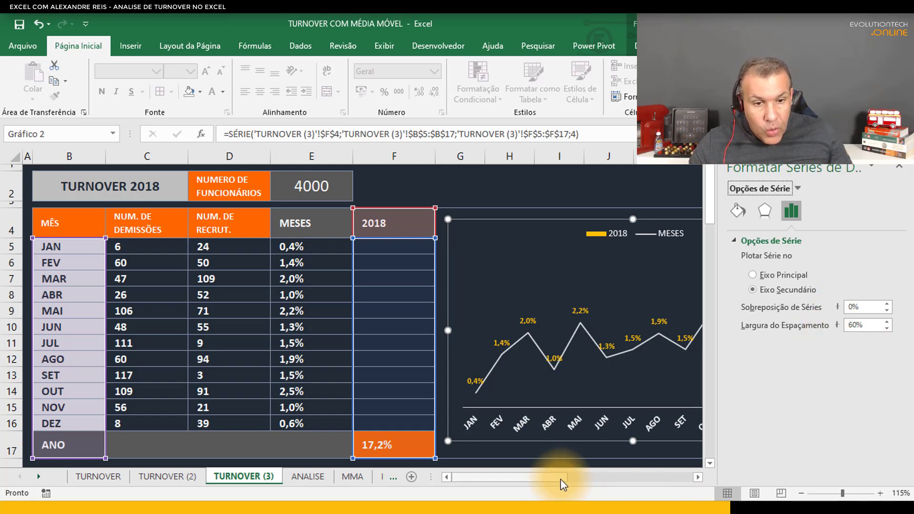
left_click_drag(560, 479, 574, 460)
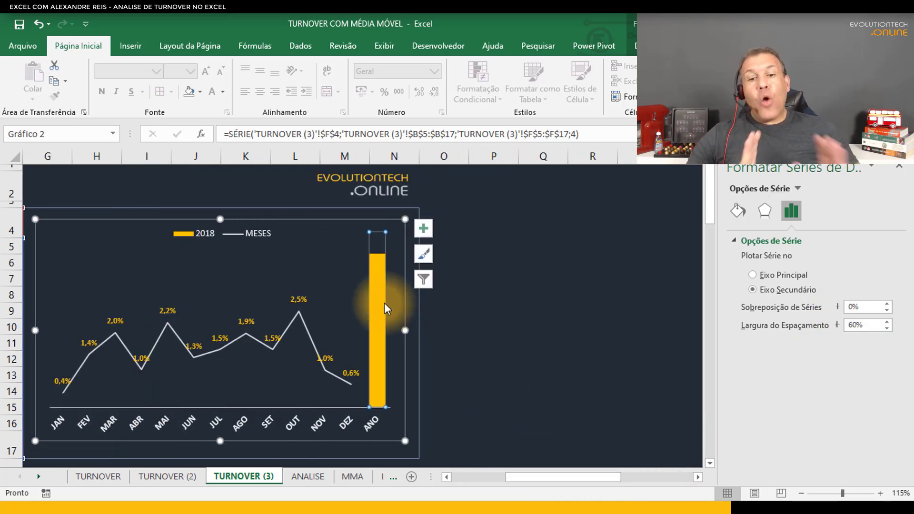
mouse_move(384, 303)
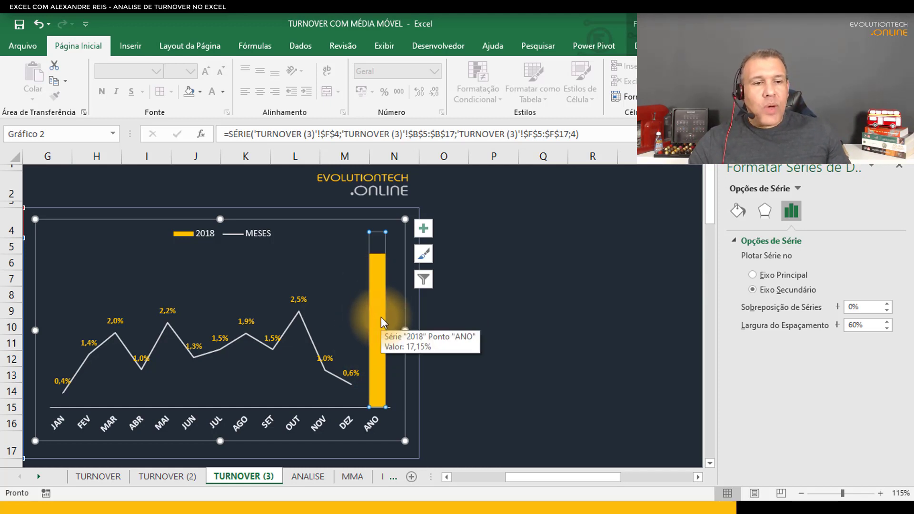
left_click(899, 166)
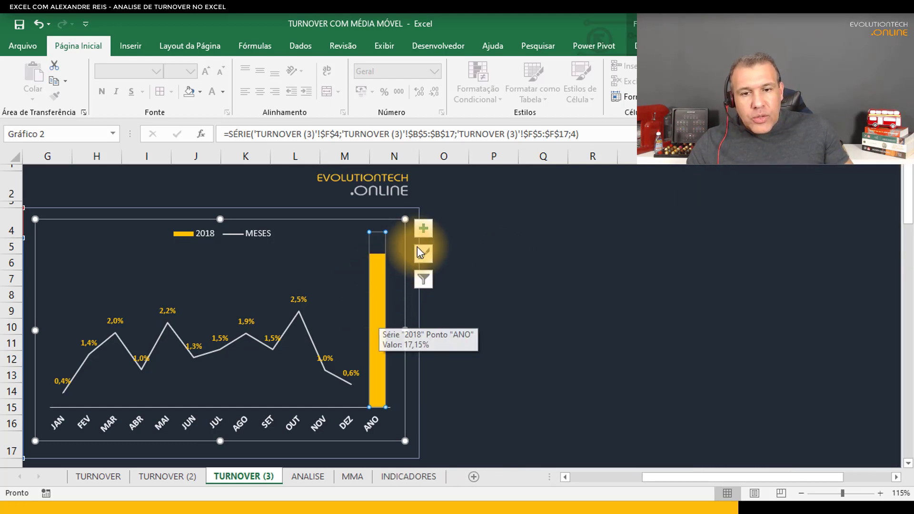
Place the 2018 series' data label at the center of the ANO column
left_click(423, 229)
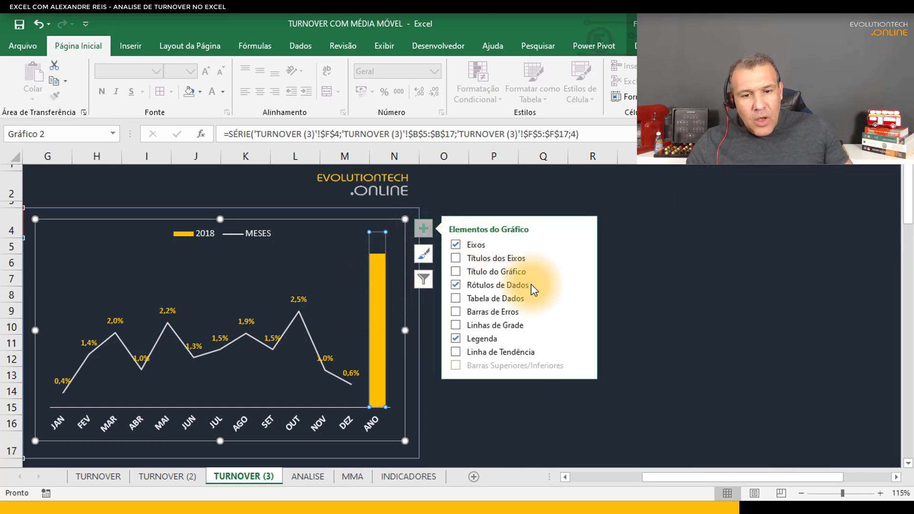
left_click(582, 284)
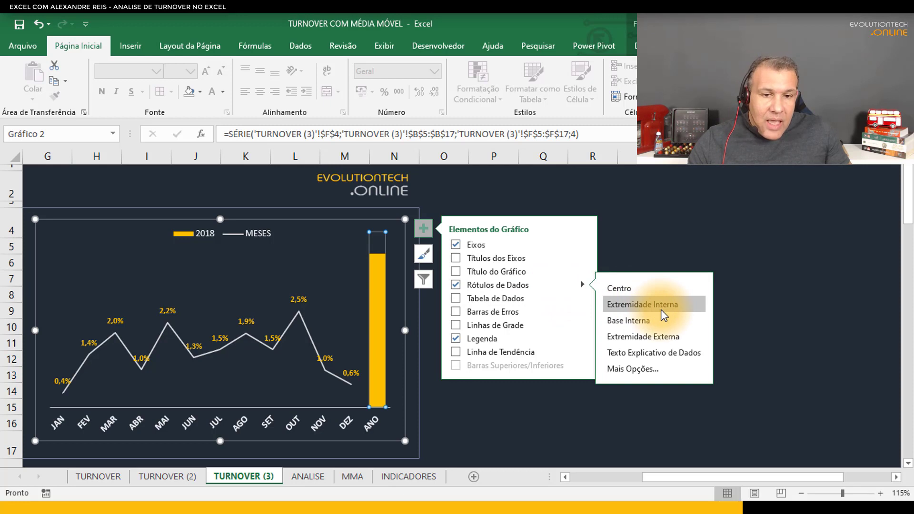
left_click(627, 288)
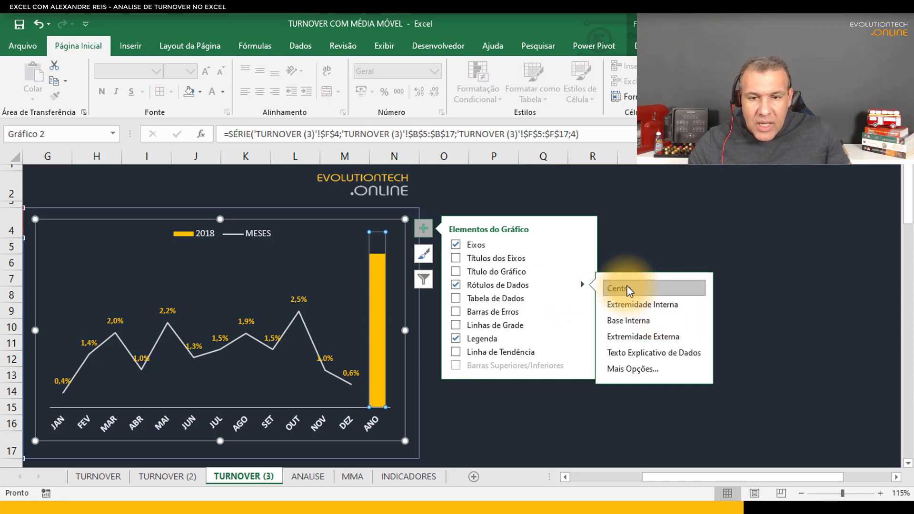
Make the ANO column's data label white and rotate its text upward
left_click(378, 319)
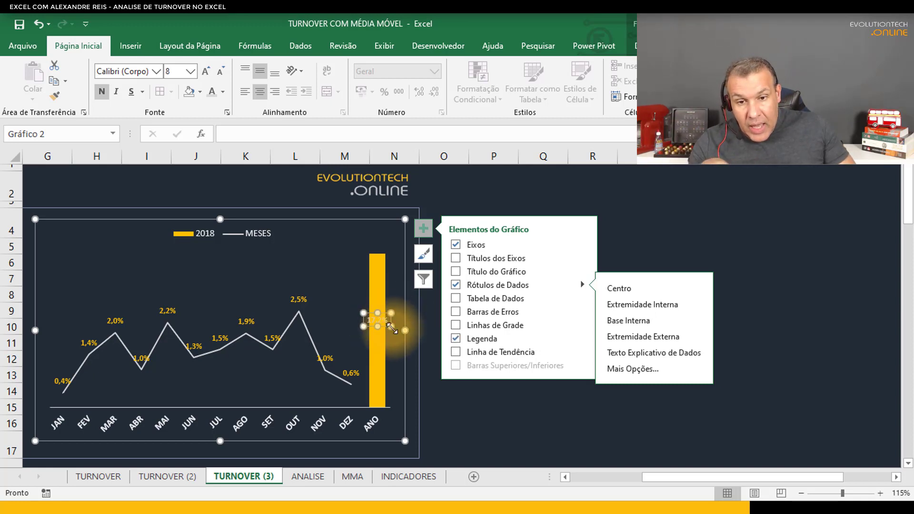
left_click(224, 94)
left_click(214, 140)
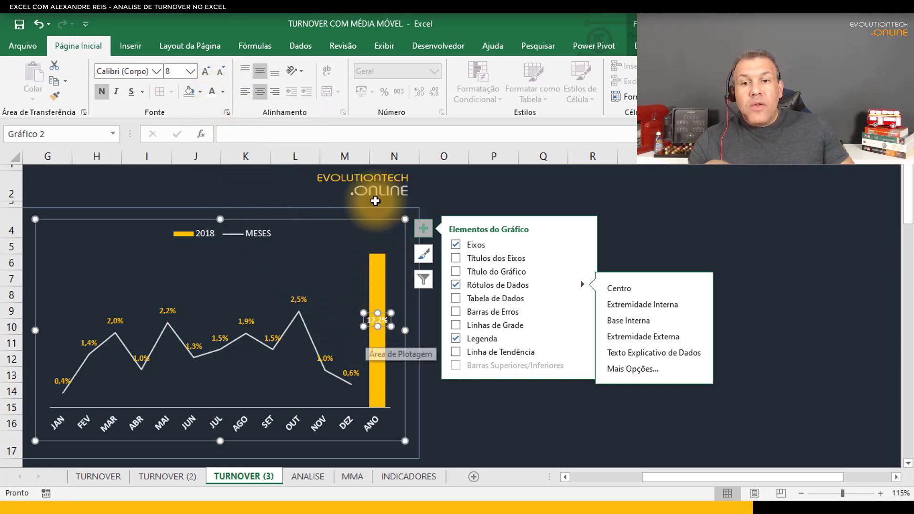
left_click(293, 71)
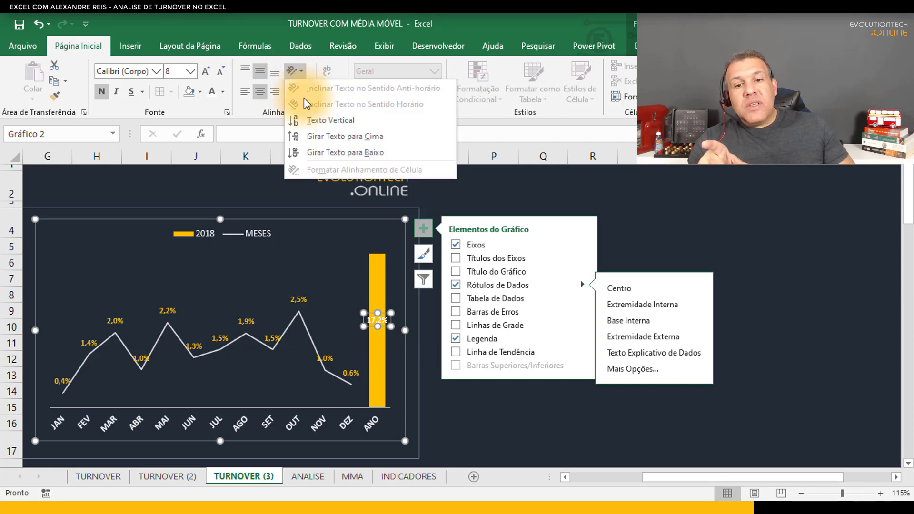
left_click(324, 137)
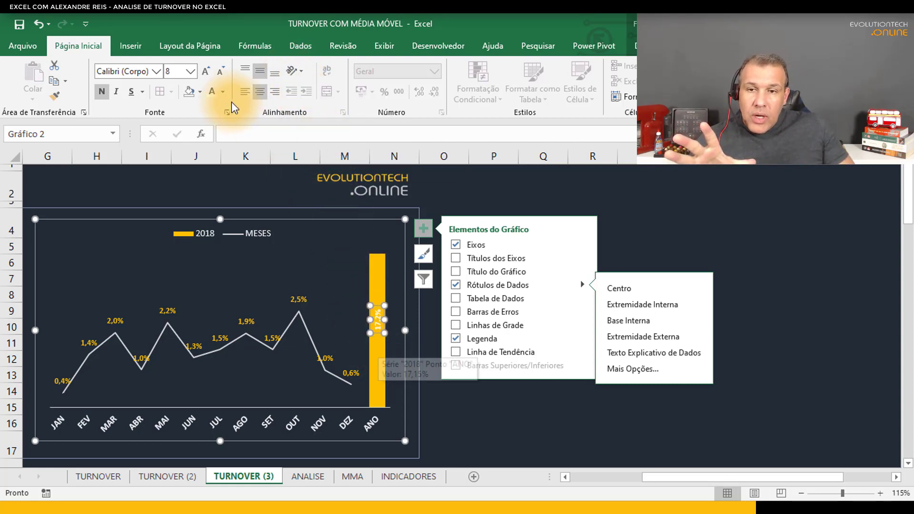
Increase the ANO column's data label to font size 11 and deselect the chart
left_click(203, 72)
left_click(204, 73)
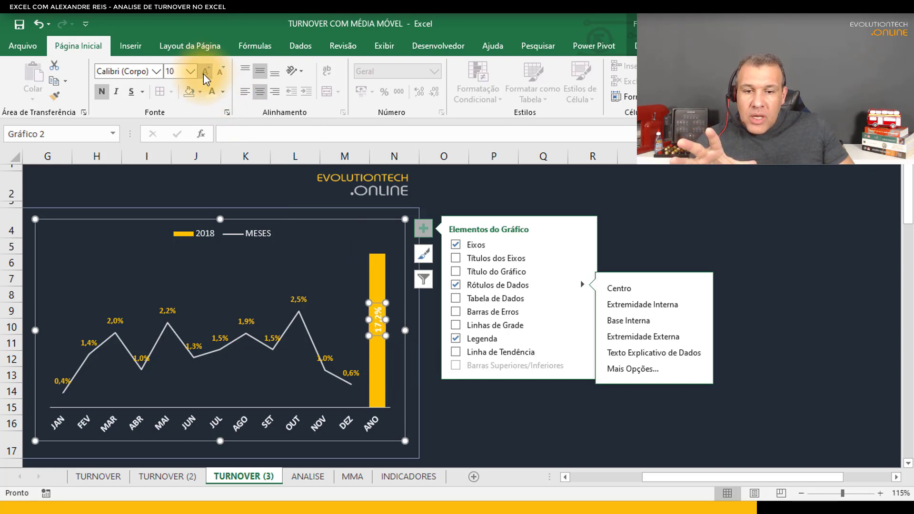
left_click(203, 73)
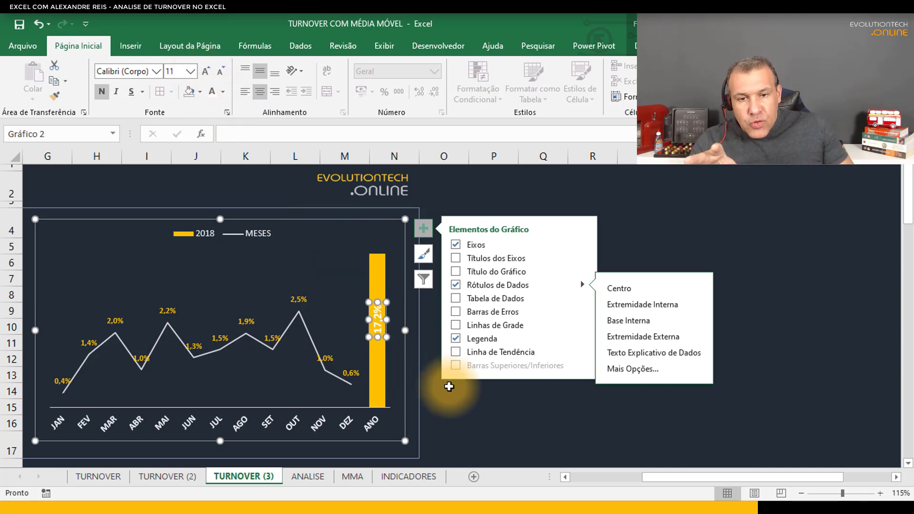
left_click(490, 425)
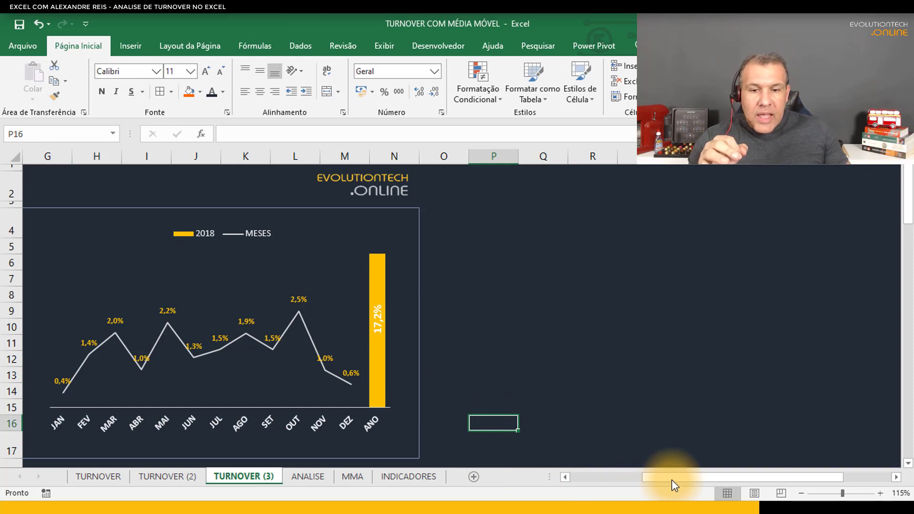
Set the gap width of the 2018 column series to 30%
left_click_drag(672, 480, 627, 484)
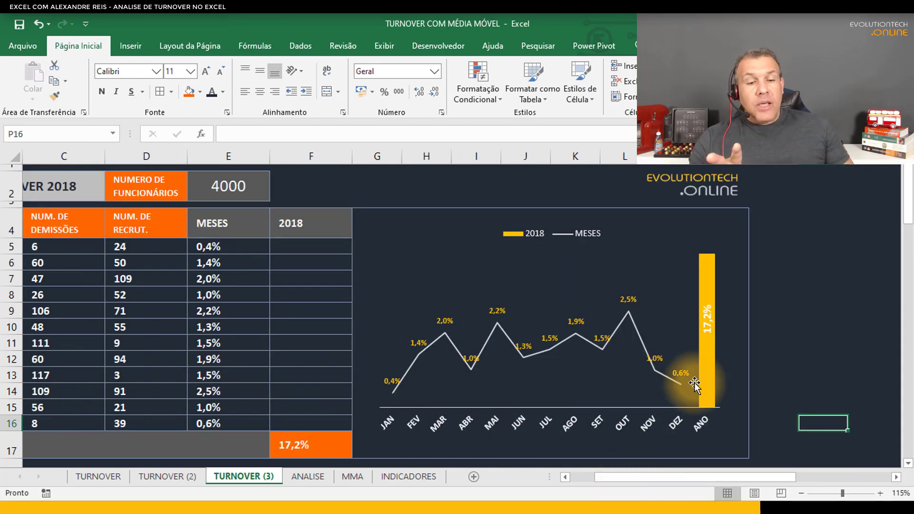
mouse_move(715, 402)
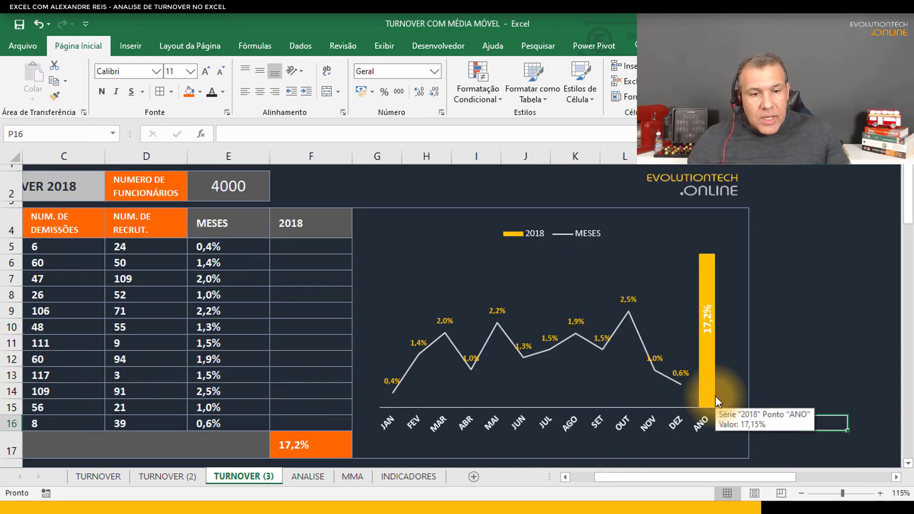
right_click(706, 368)
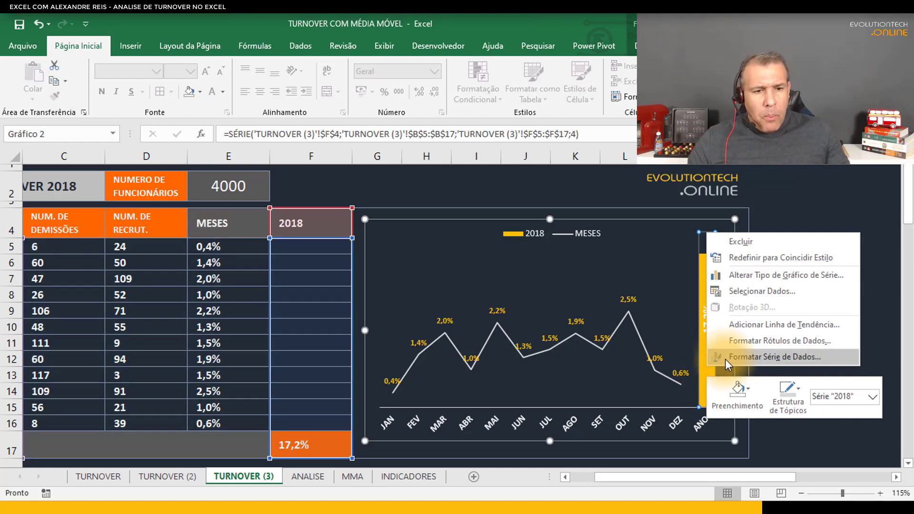
left_click(747, 357)
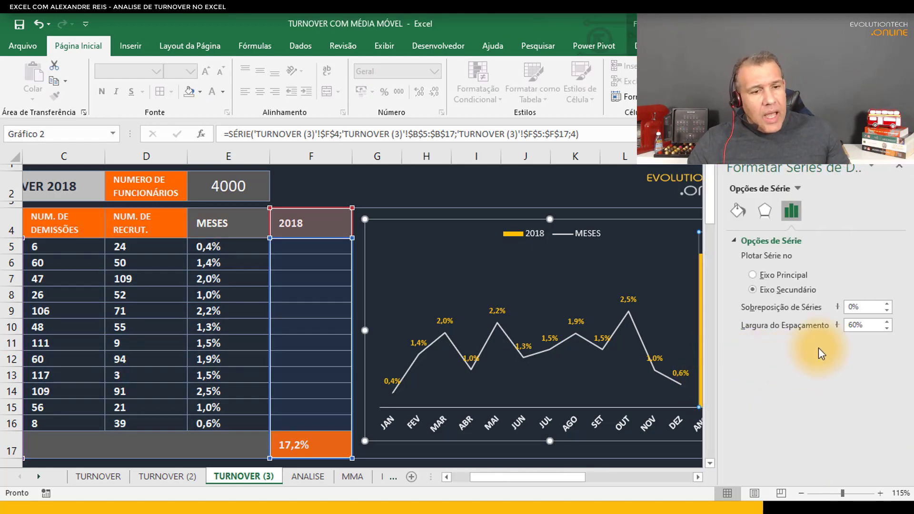
left_click_drag(878, 325, 810, 330)
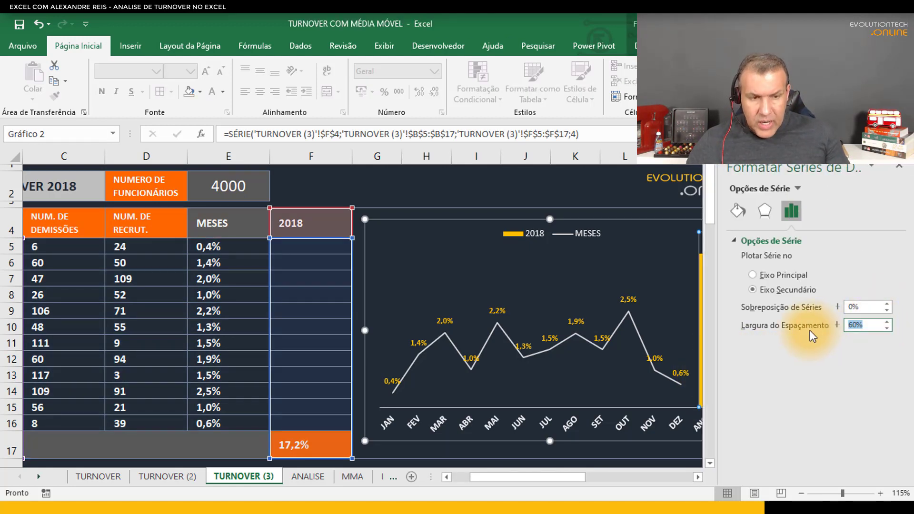
type("30")
key("Tab")
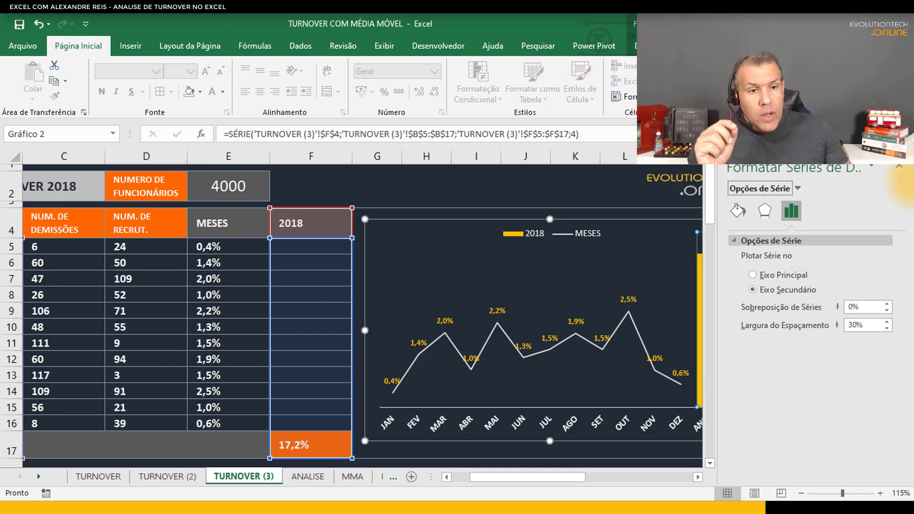
left_click(698, 476)
left_click(697, 476)
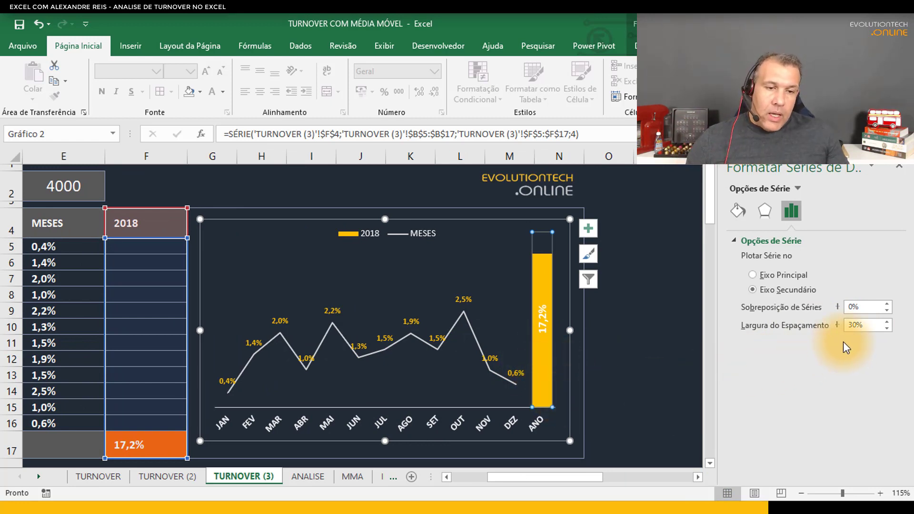
Set the gap width of the 2018 column series to 10% and deselect the chart
left_click(855, 324)
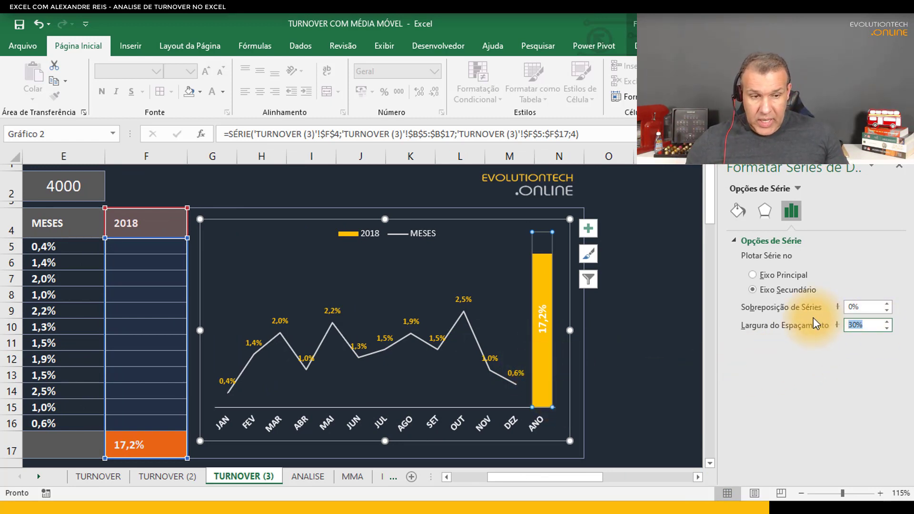
type("10")
key("Return")
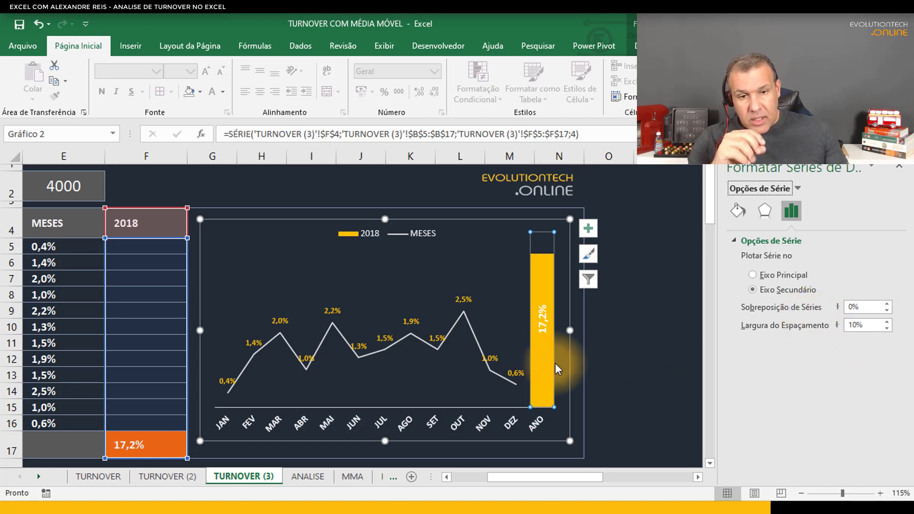
left_click(617, 362)
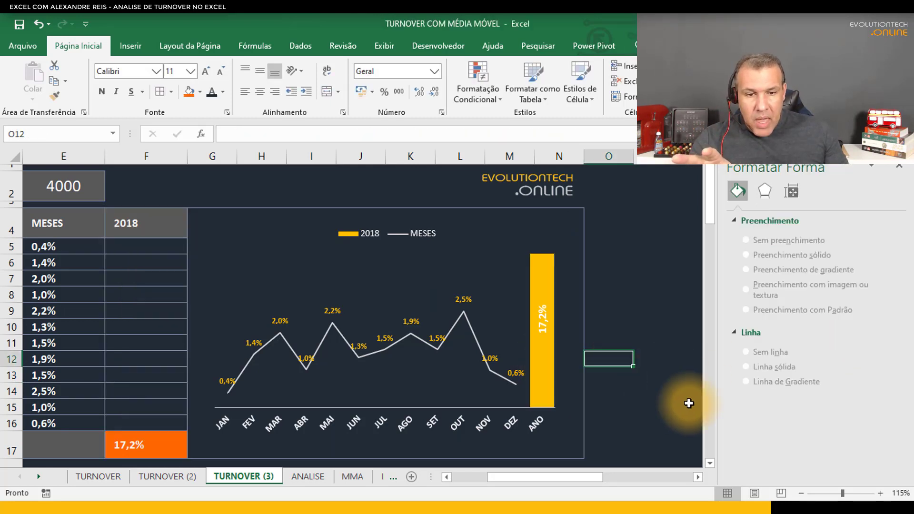
Change the font color of the ANO column's data label to a dark blue-gray theme shade and deselect the chart
left_click(543, 327)
left_click(543, 321)
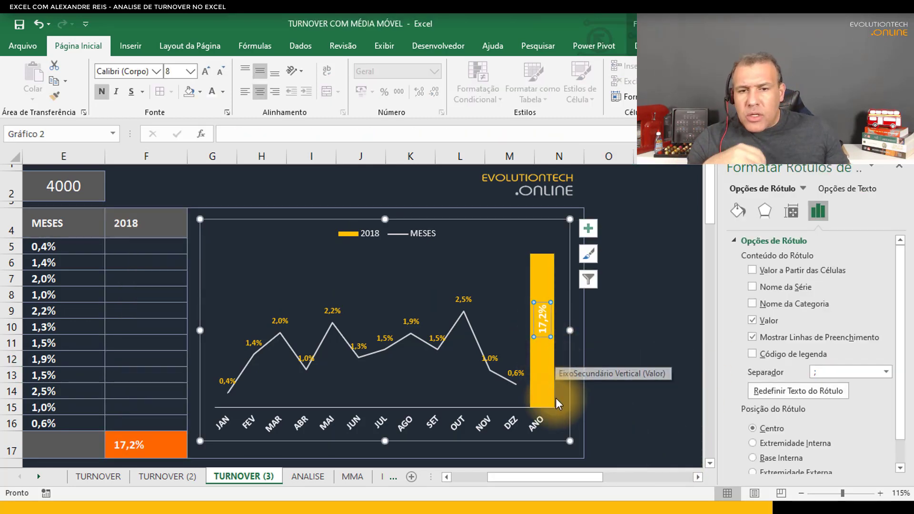
left_click(222, 94)
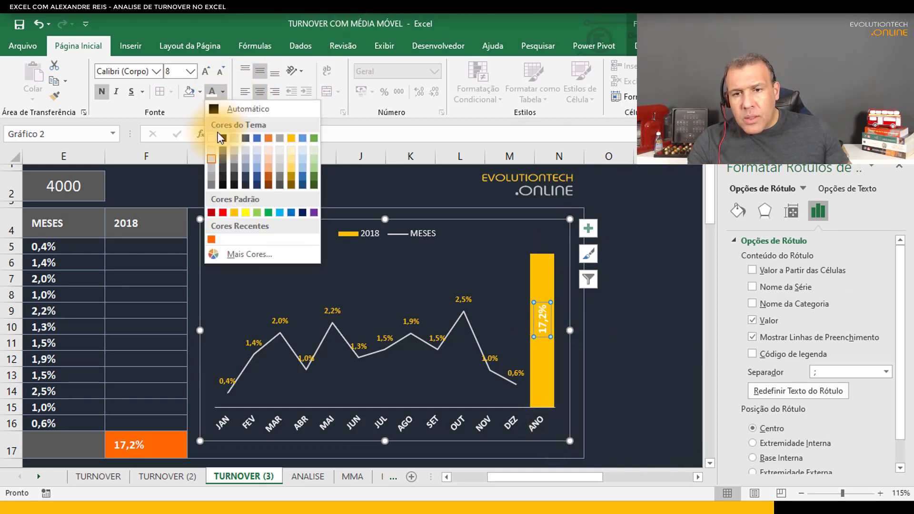
left_click(246, 185)
left_click(614, 327)
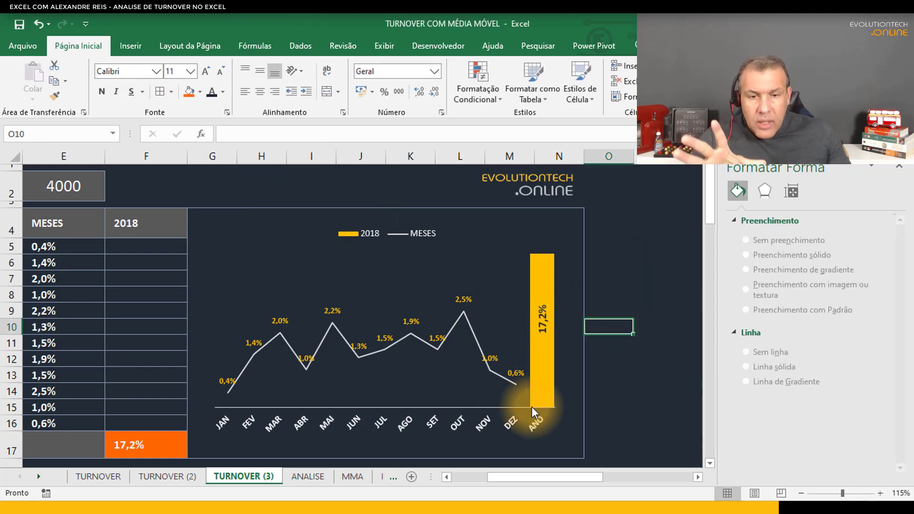
Close the formatting pane and show the whole turnover table beside its chart, with an empty cell outside the chart selected
mouse_move(548, 371)
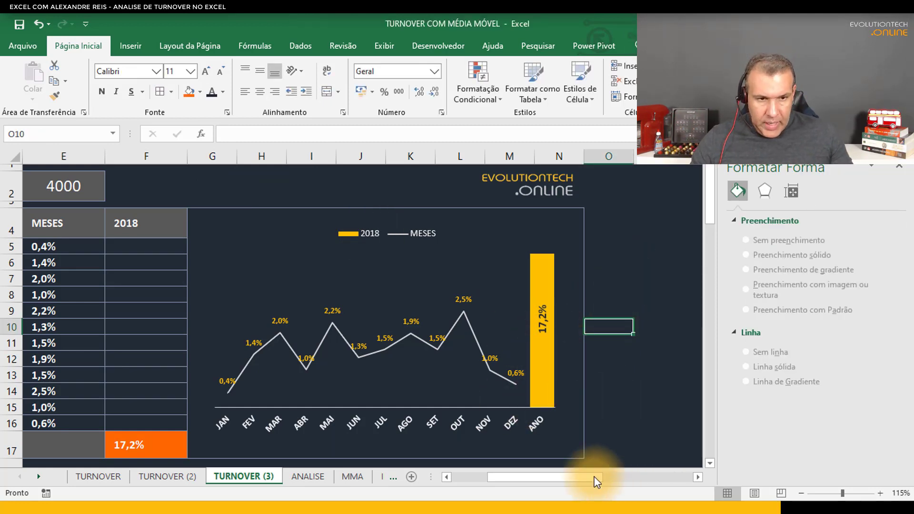
left_click_drag(595, 477, 523, 478)
left_click(899, 166)
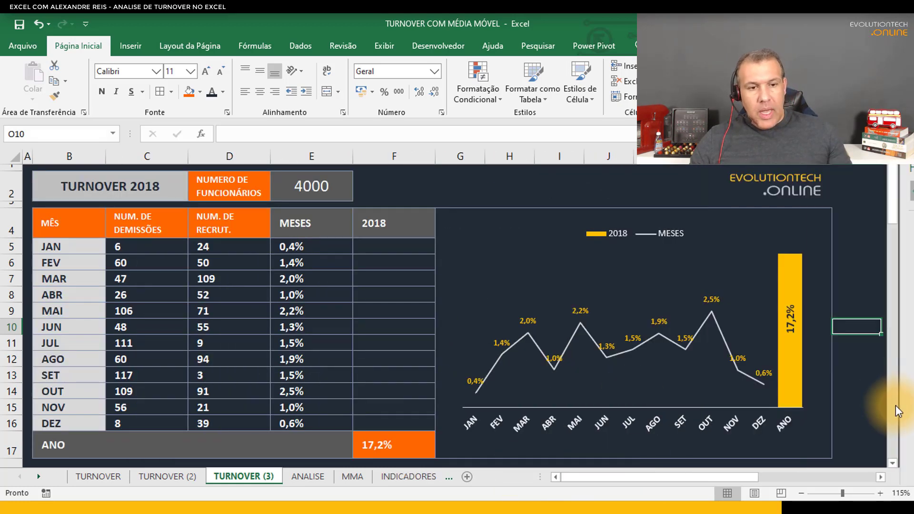
left_click(867, 229)
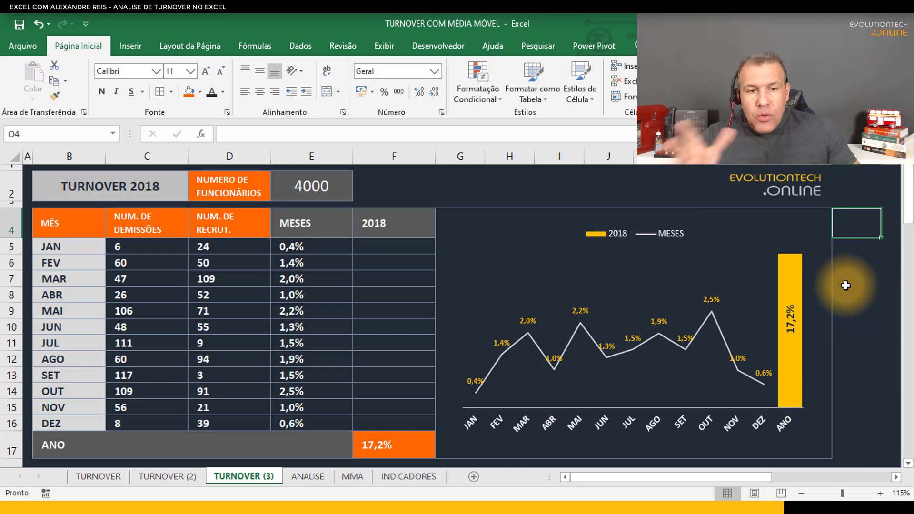
Set the number of employees in cell E2 to 6000
left_click(299, 189)
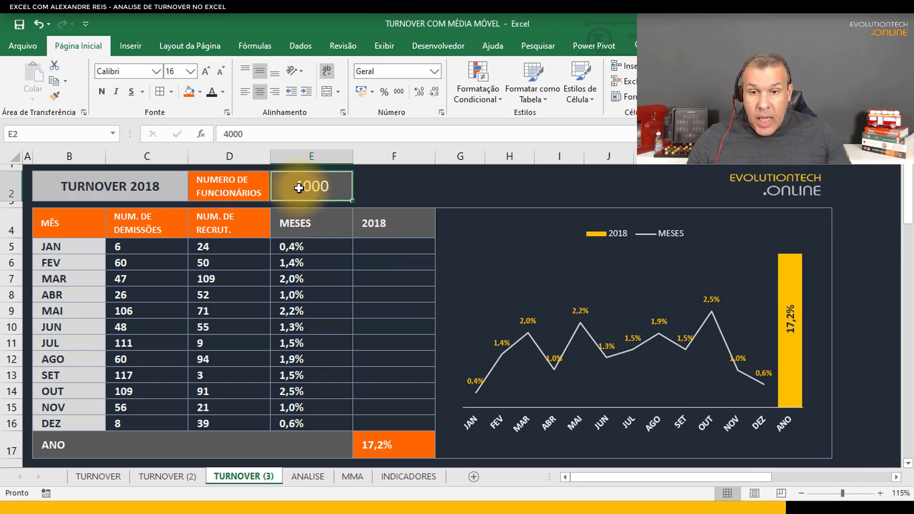
type("6000")
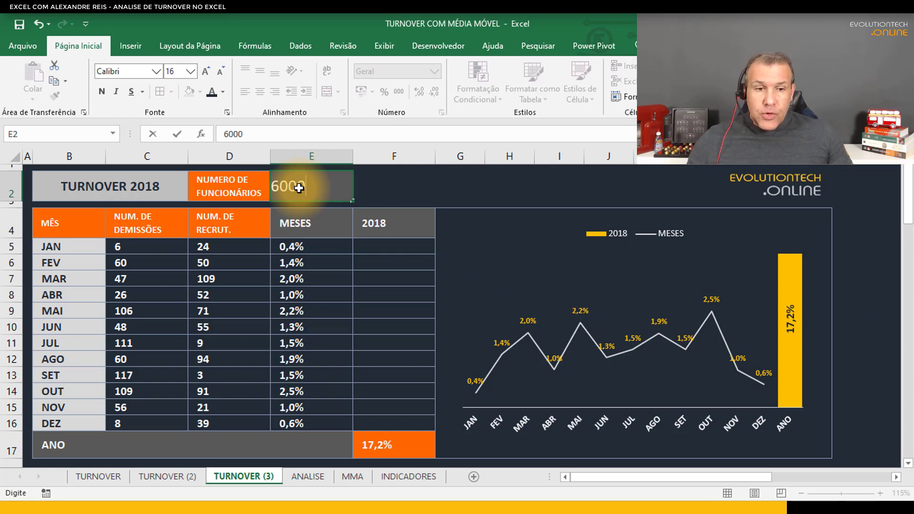
key("Return")
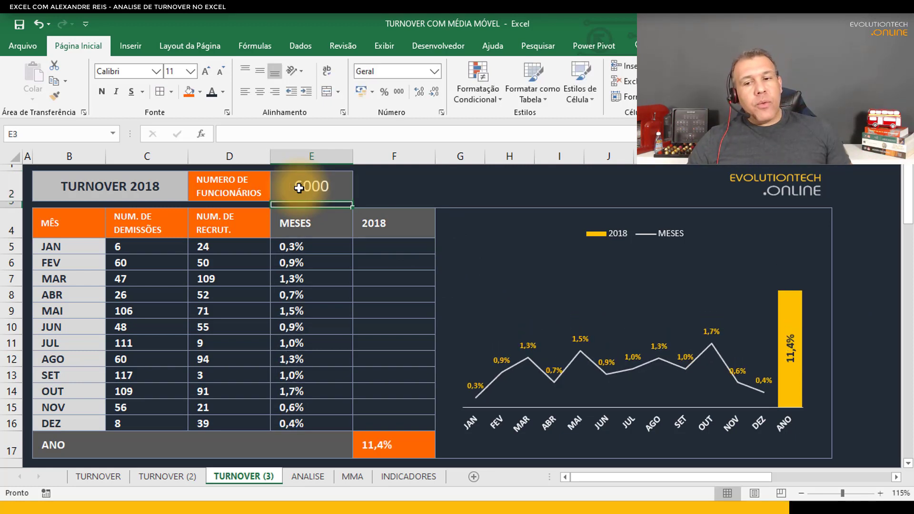
Set the January number of dismissals in cell C5 to 100
left_click(144, 249)
type("1000")
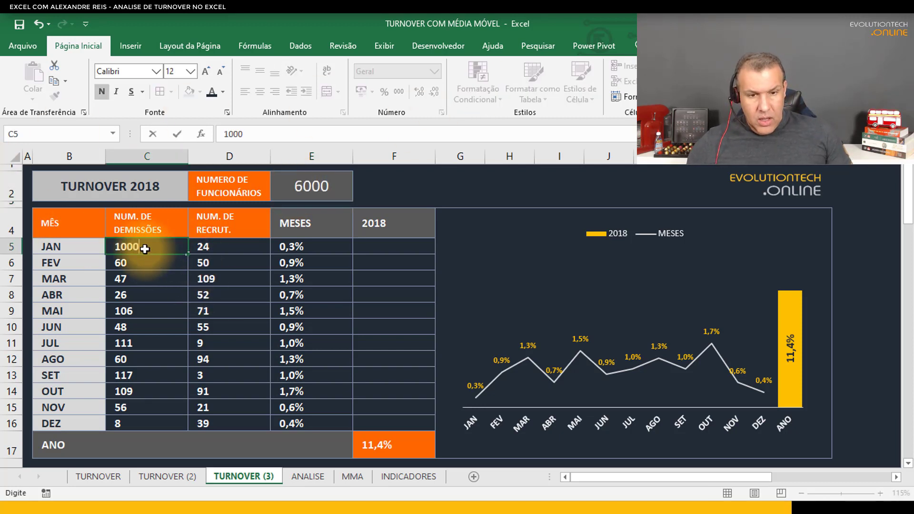
key("BackSpace")
key("Return")
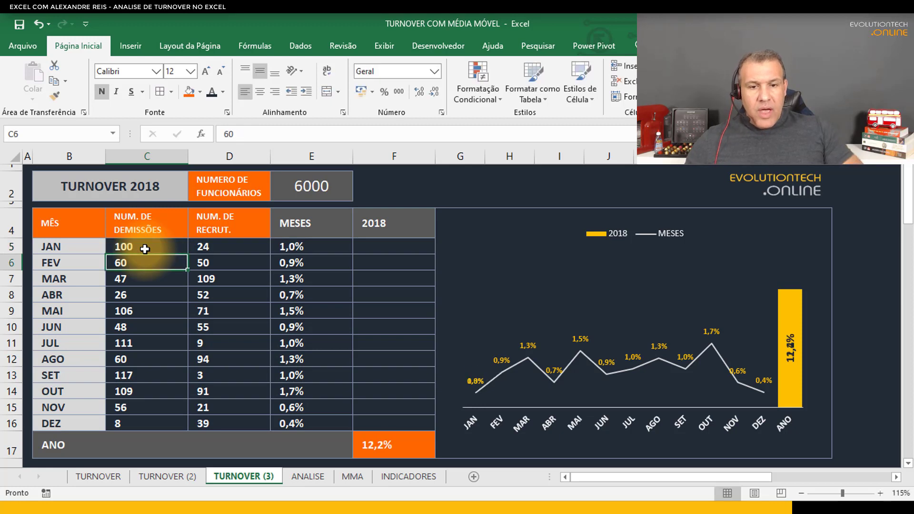
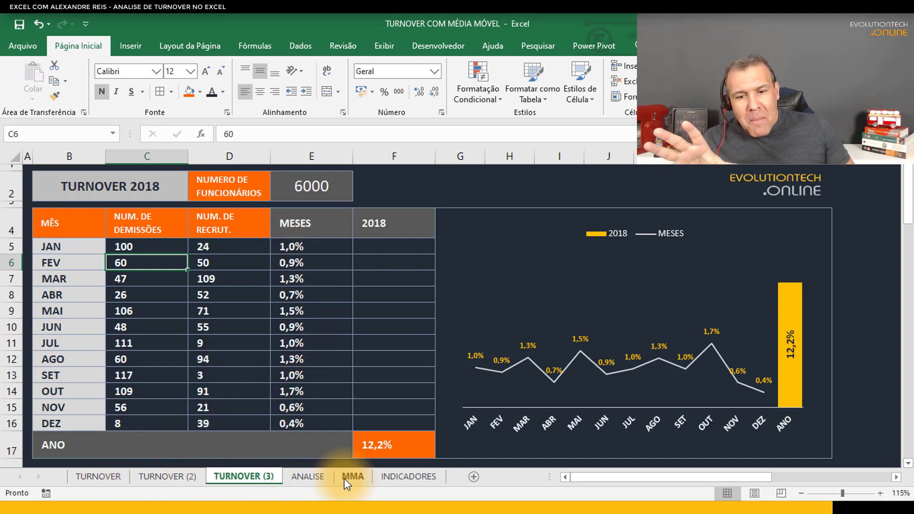
Examine the three-year turnover table and its TURNOVER and 3 ANOS header cells on the ANALISE sheet
left_click(315, 476)
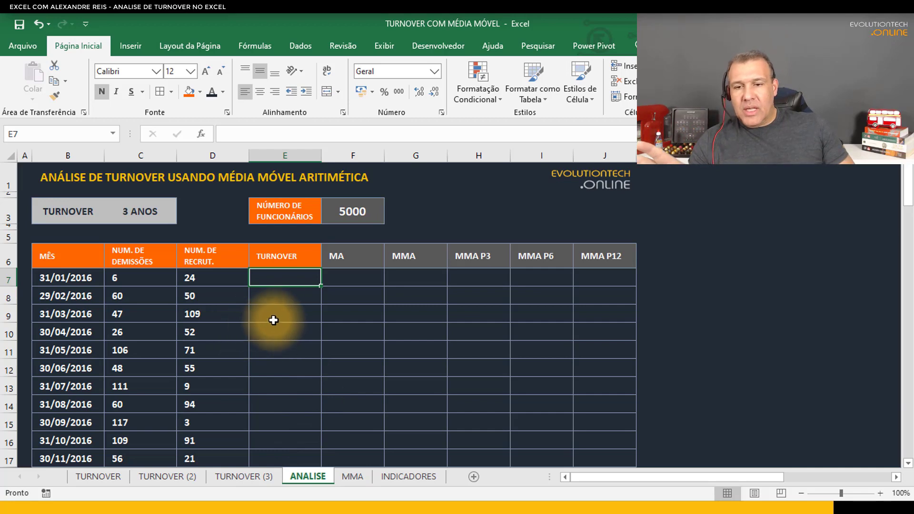
scroll(292, 314, "down", 7)
scroll(310, 327, "down", 6)
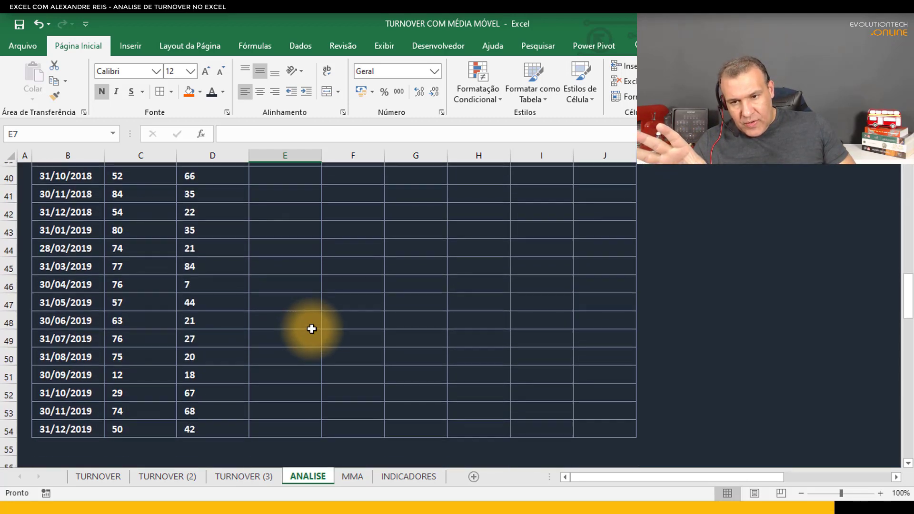
scroll(310, 328, "up", 13)
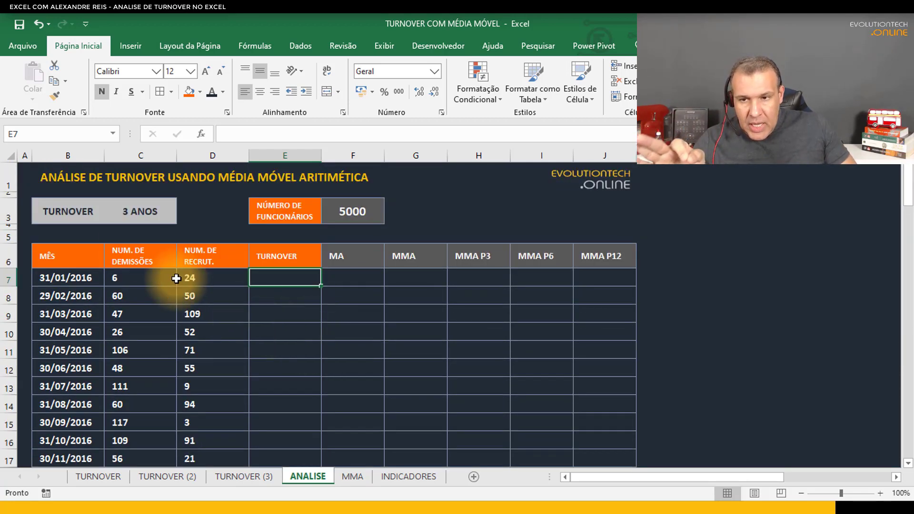
left_click(81, 209)
left_click(148, 213)
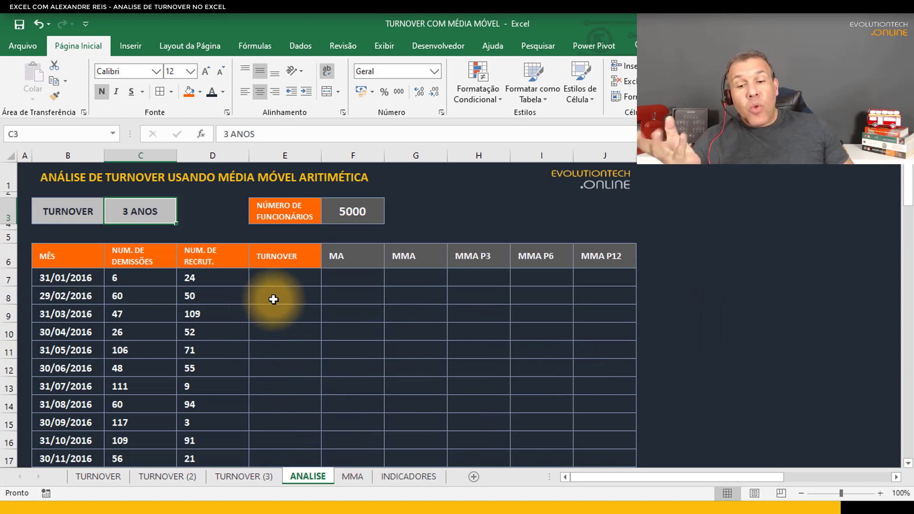
Review the moving-average points on the MMA sheet against the TURNOVER (2) table and chart, and return to the ANALISE sheet's month column
left_click(353, 482)
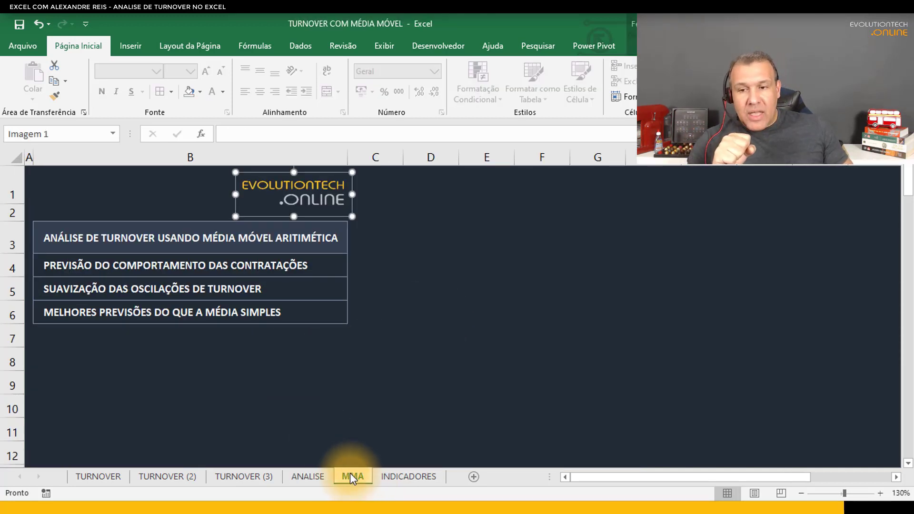
left_click(161, 270)
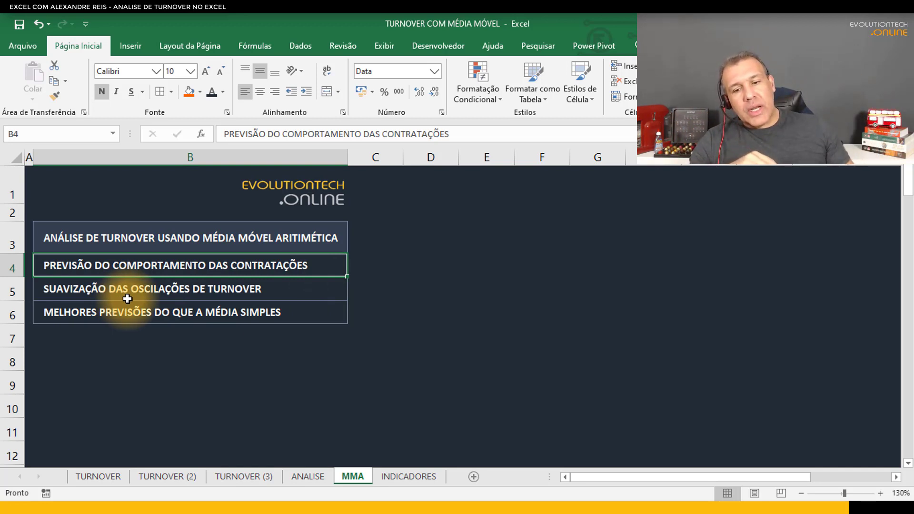
left_click(167, 477)
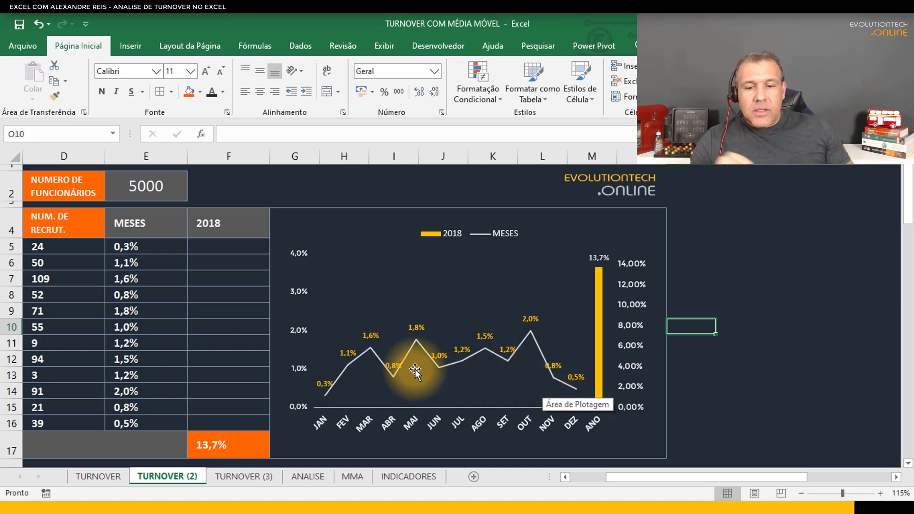
left_click(352, 476)
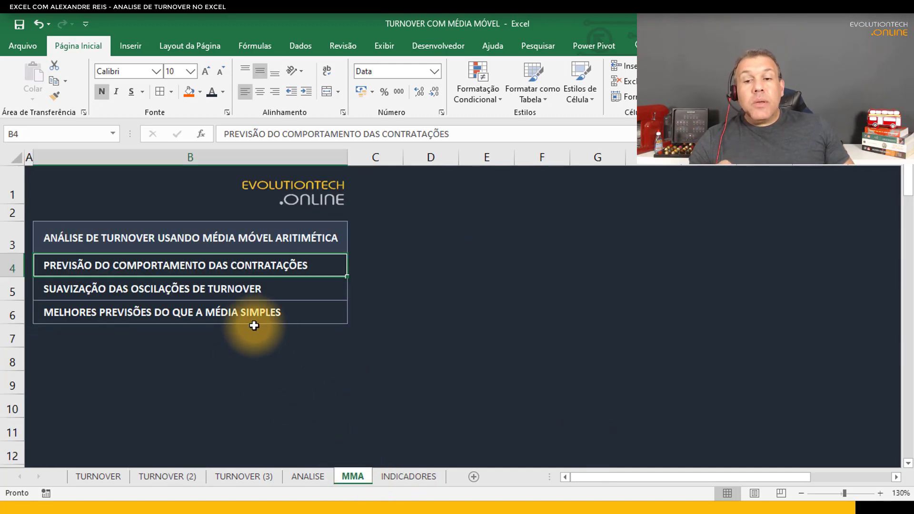
left_click(294, 318)
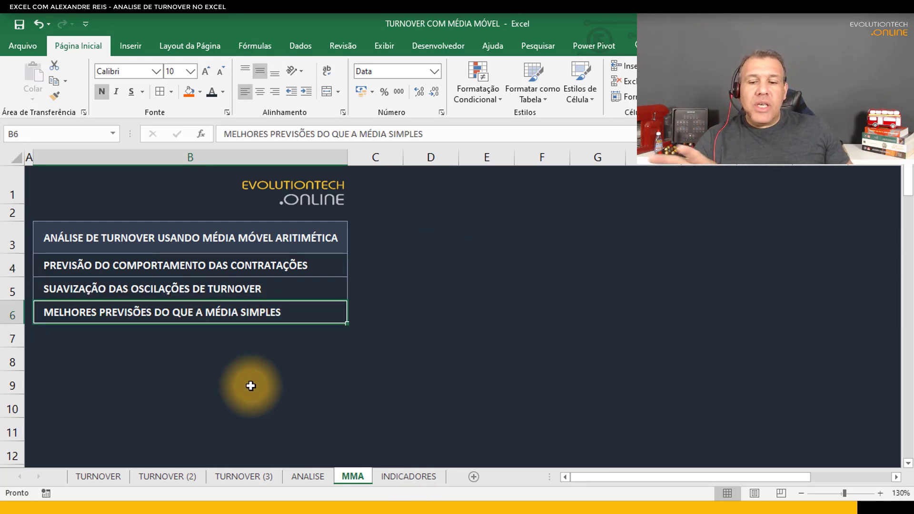
left_click(182, 475)
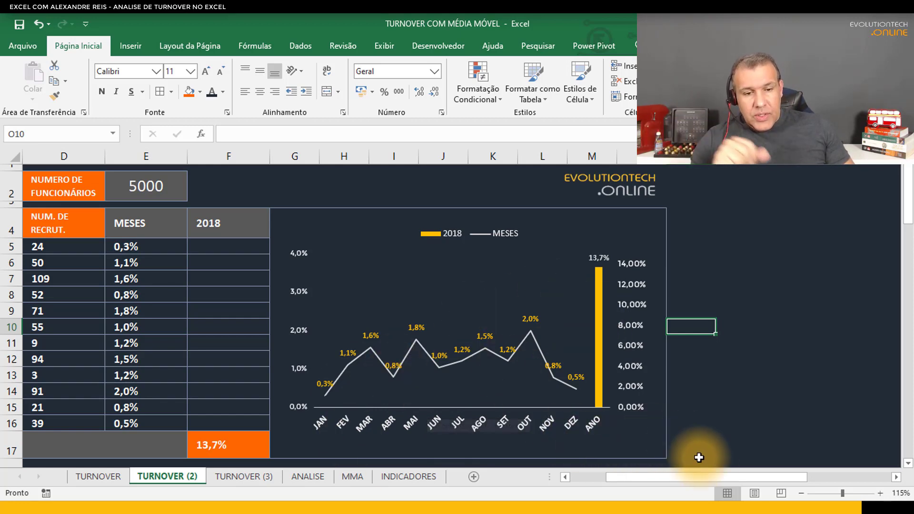
left_click_drag(718, 478, 665, 486)
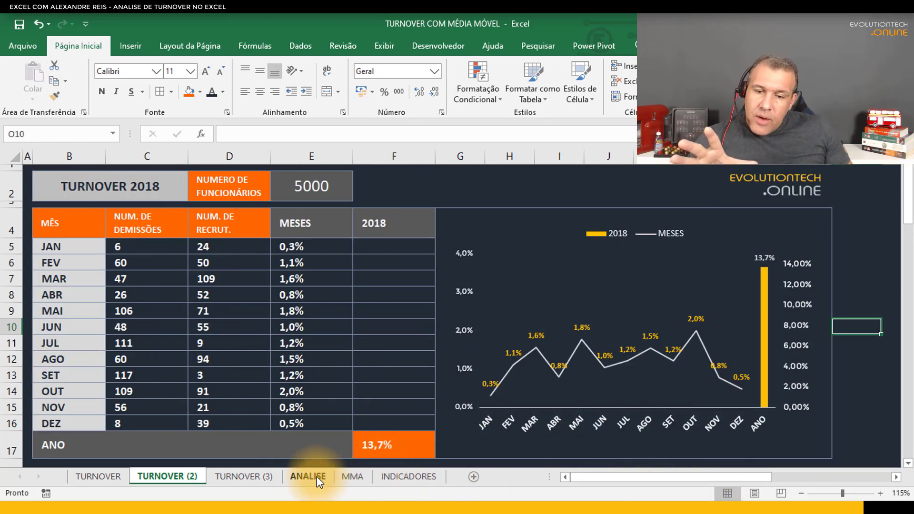
left_click(297, 478)
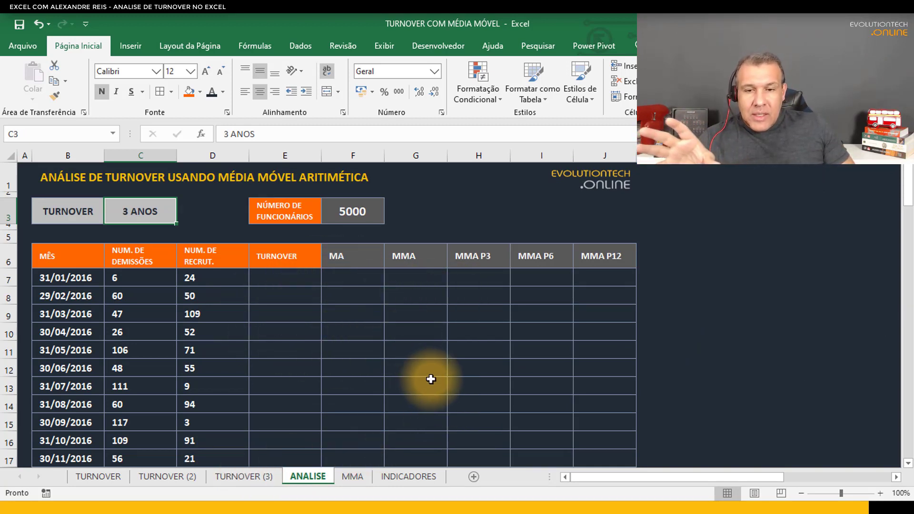
left_click(86, 259)
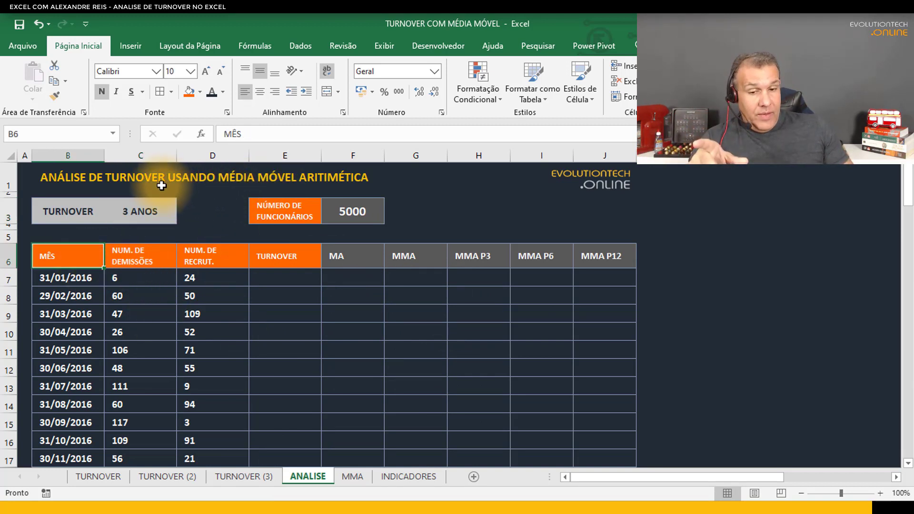
Examine the list of turnover indicators on the INDICADORES sheet and return to the TURNOVER (2) sheet
left_click(397, 476)
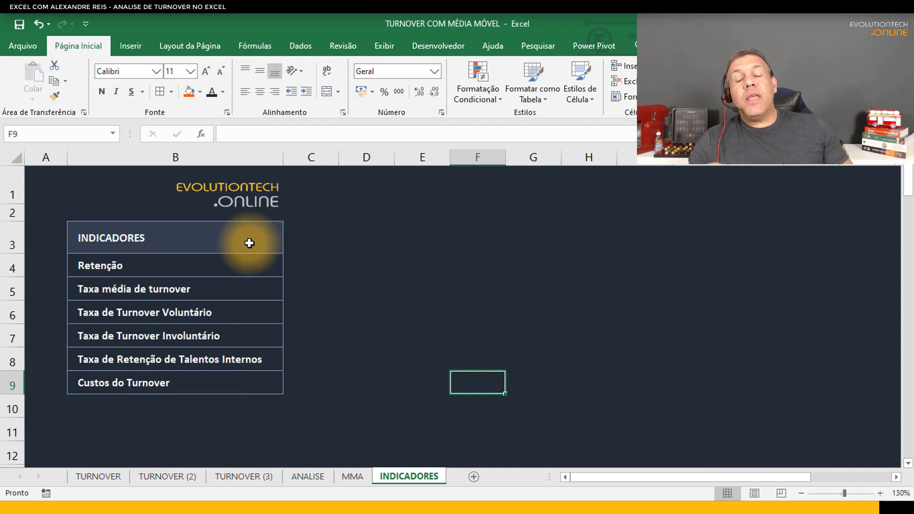
left_click_drag(249, 240, 262, 385)
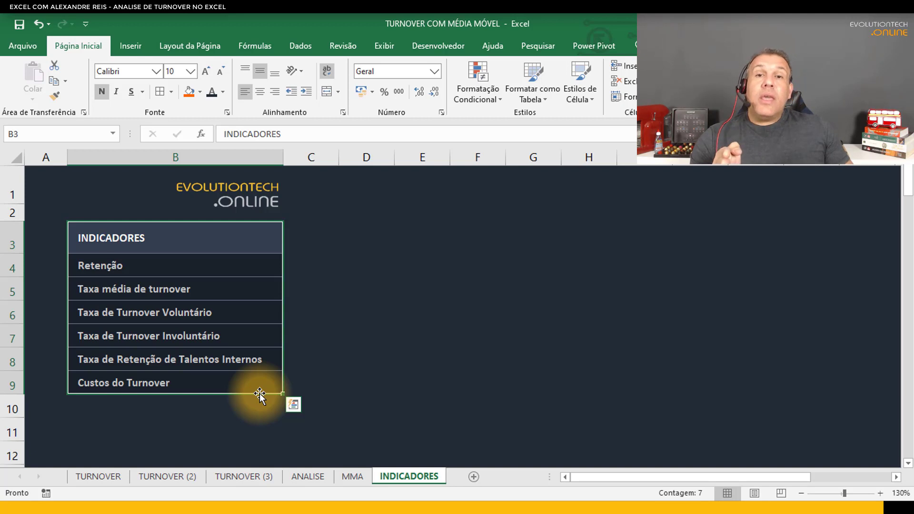
left_click(137, 237)
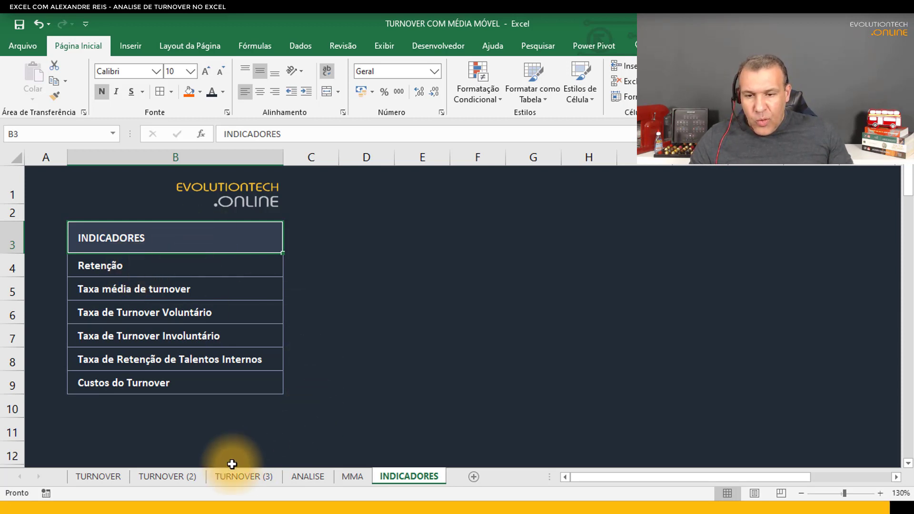
left_click(167, 476)
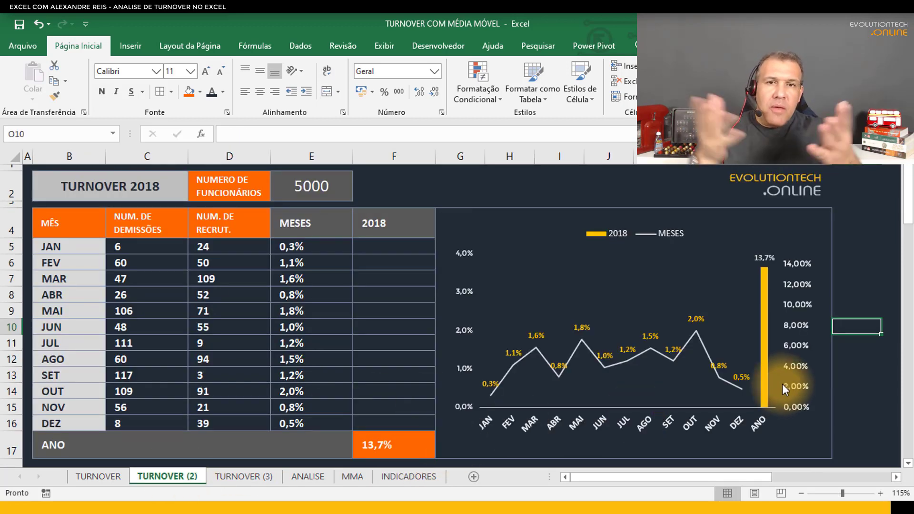